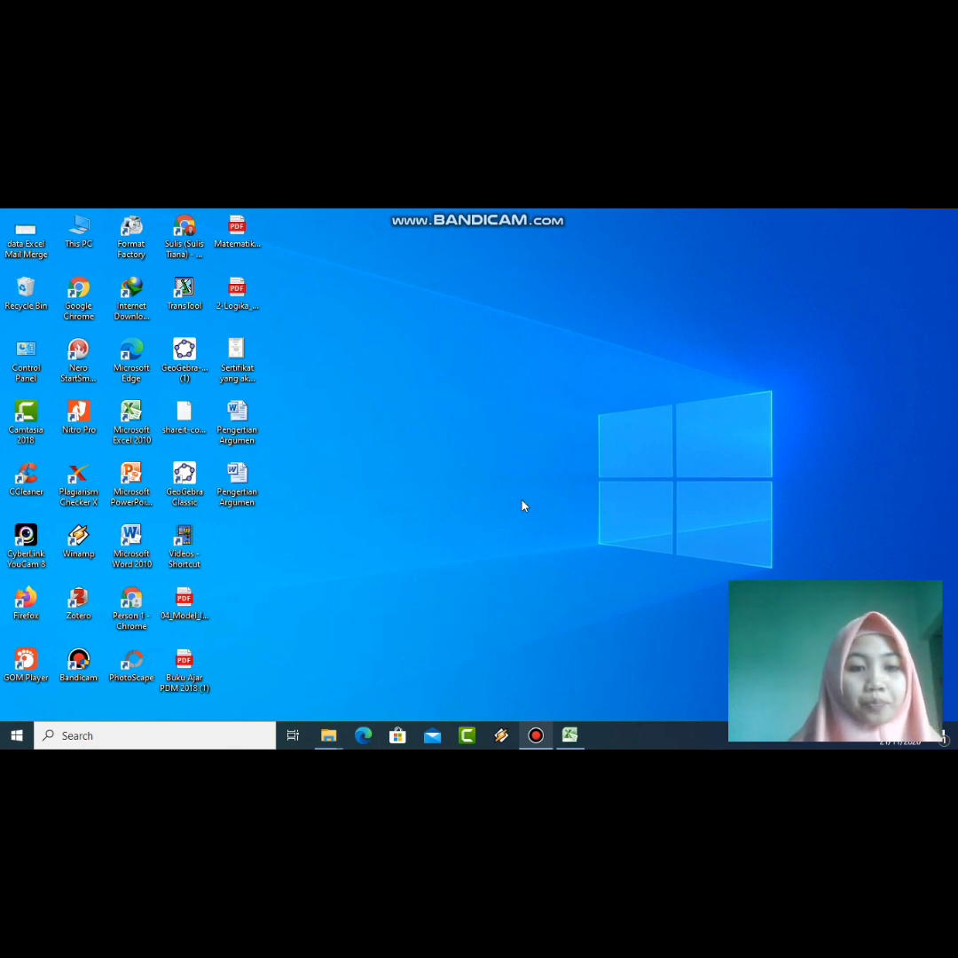
Step: Restore the Excel grade workbook from its taskbar window preview
mouse_move(569, 735)
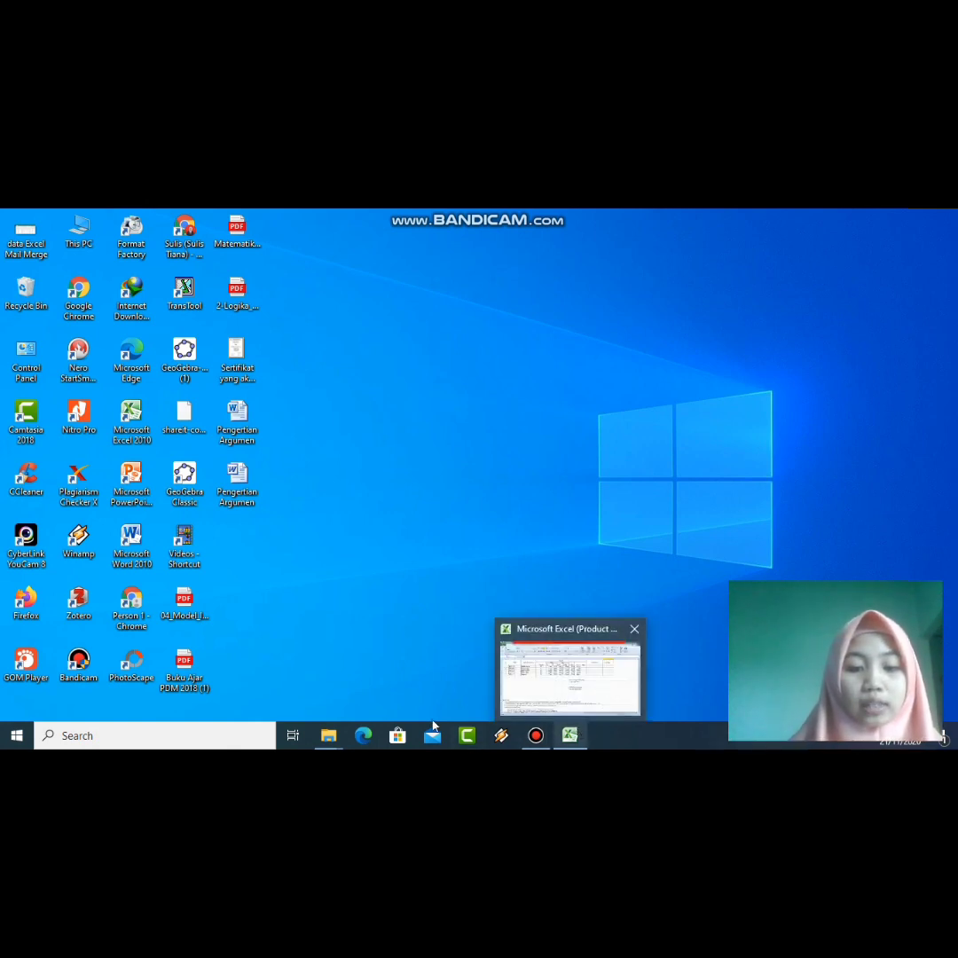
mouse_move(328, 735)
mouse_move(337, 688)
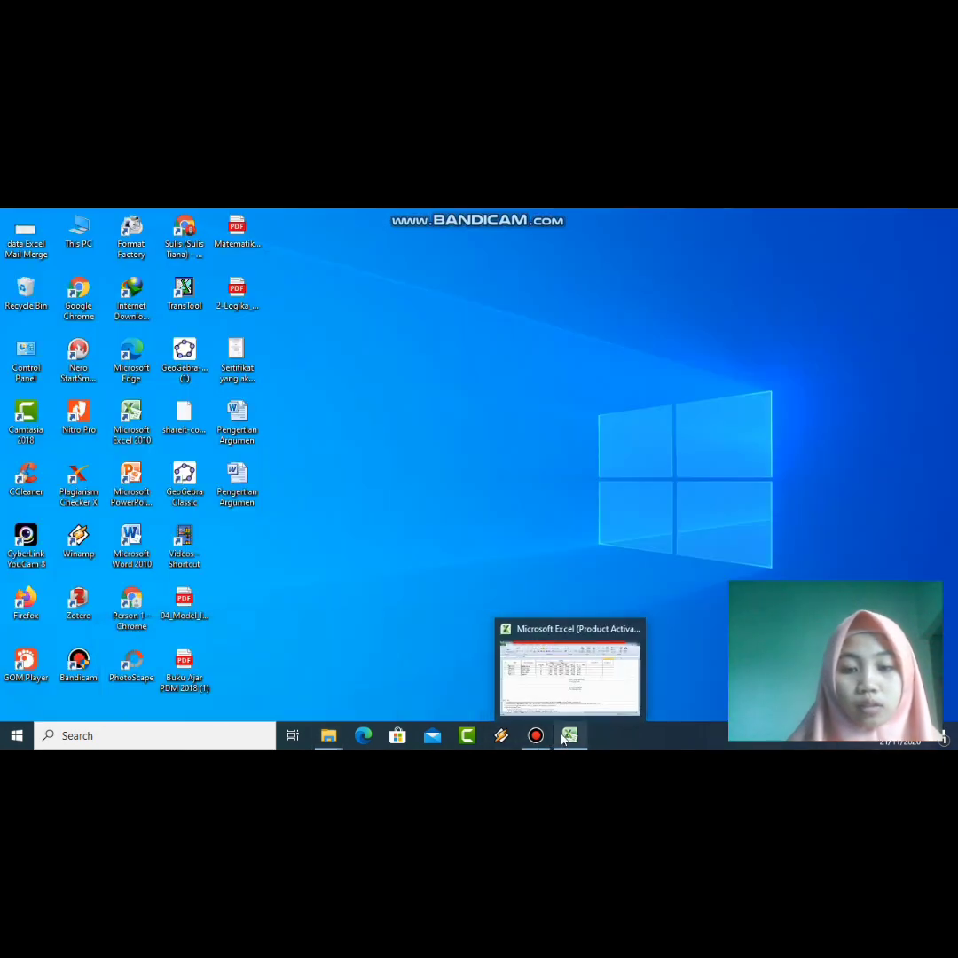
left_click(560, 697)
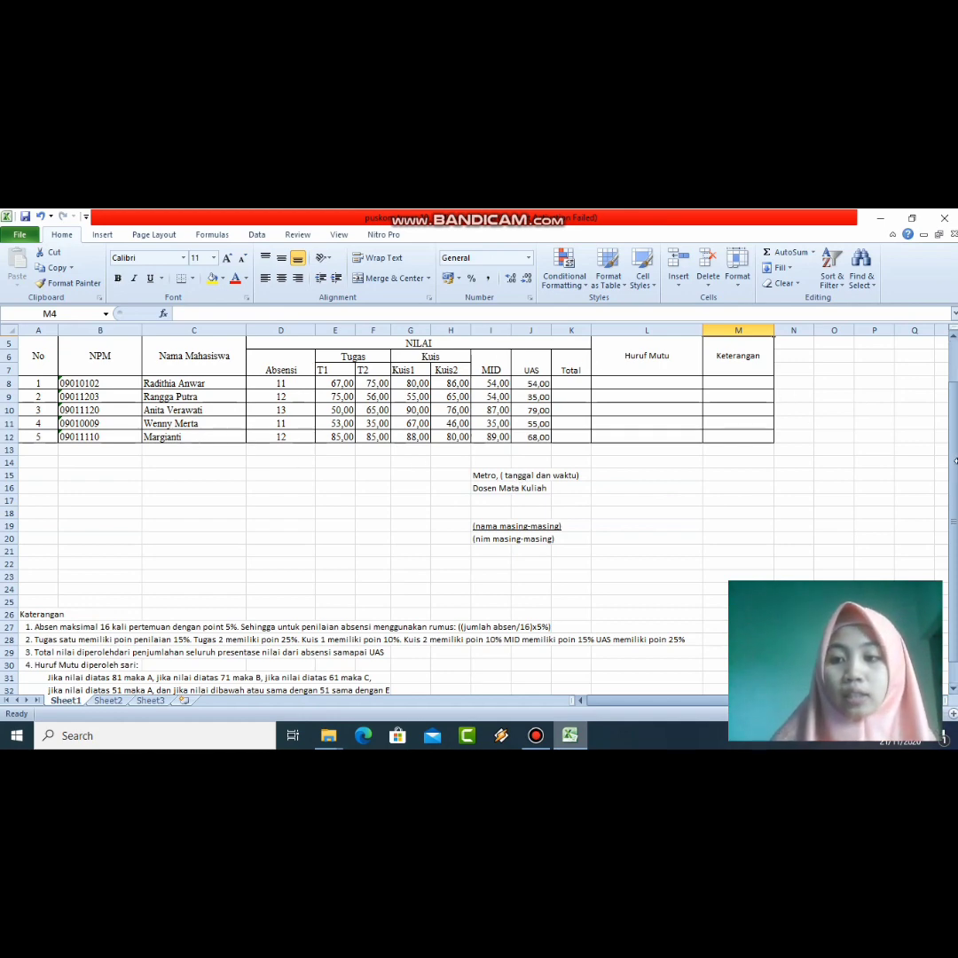
Step: Scroll up so the DATA NILAI AKHIR MAHASISWA title rows 1–3 are visible
left_click_drag(955, 460, 955, 424)
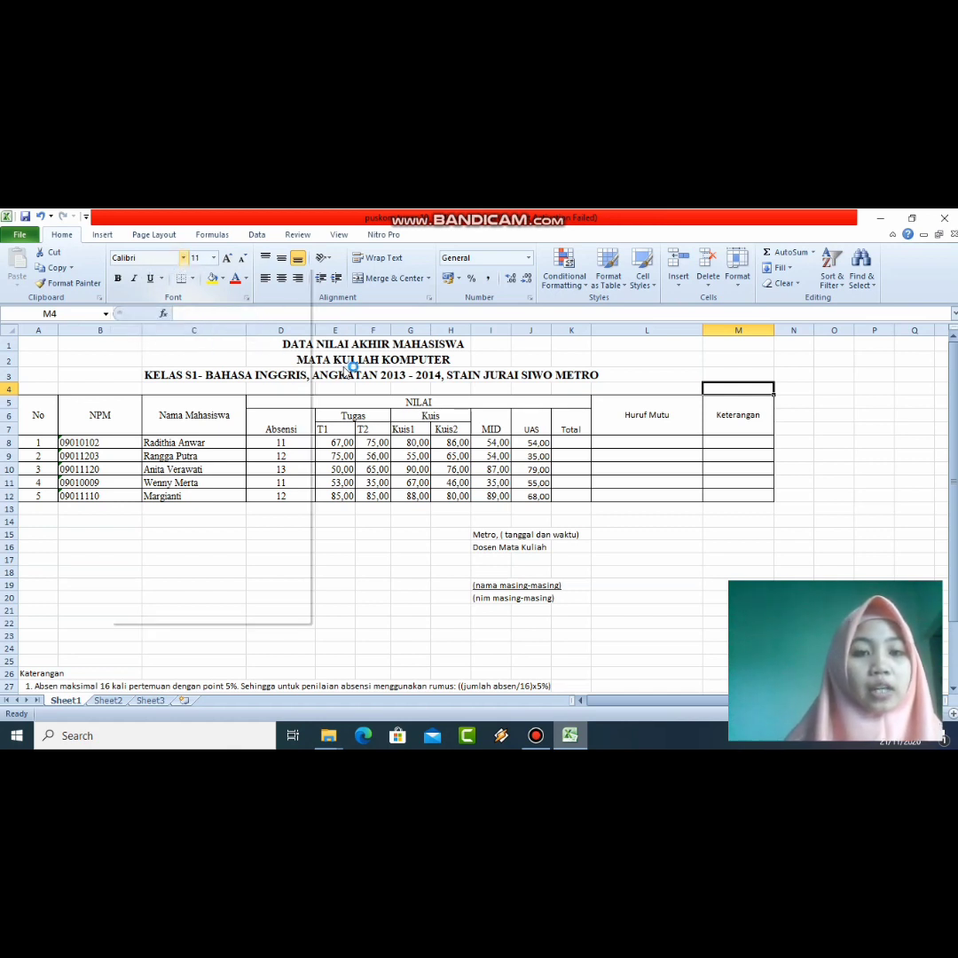
Step: Browse the font list without changing it, select cell A5, and show the Insert tab
left_click(182, 257)
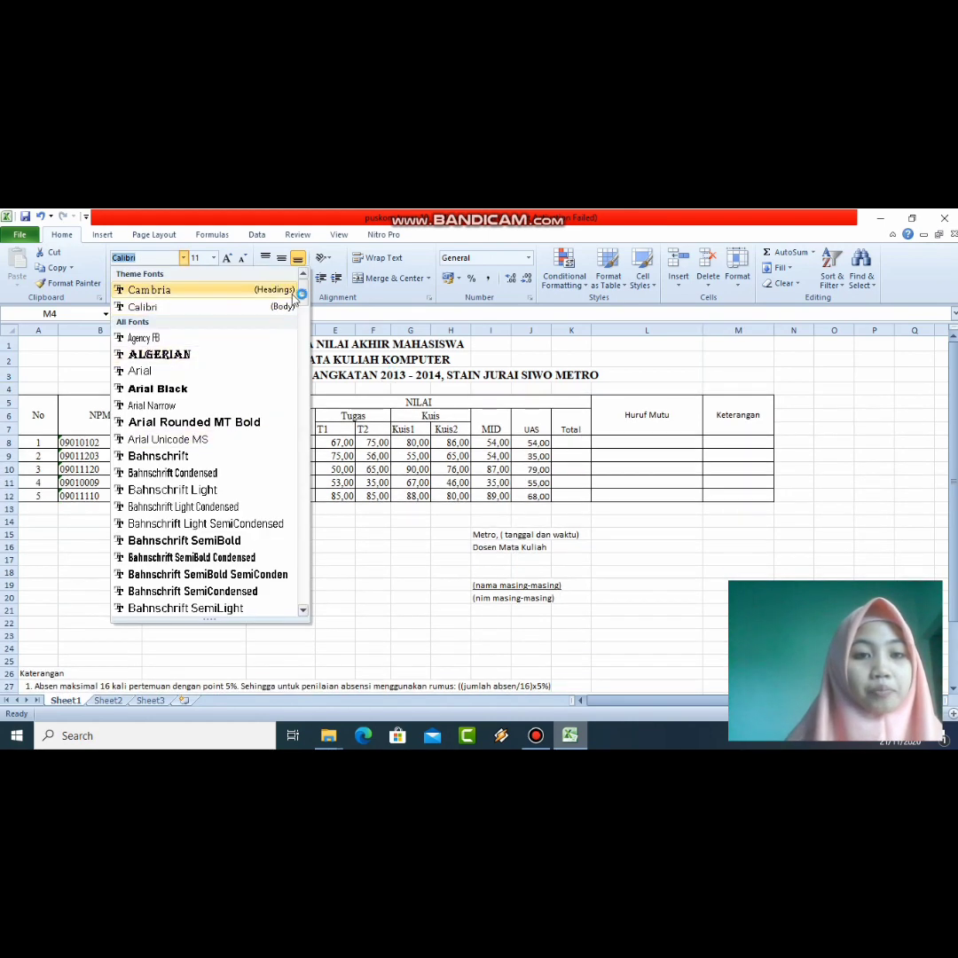
left_click(366, 353)
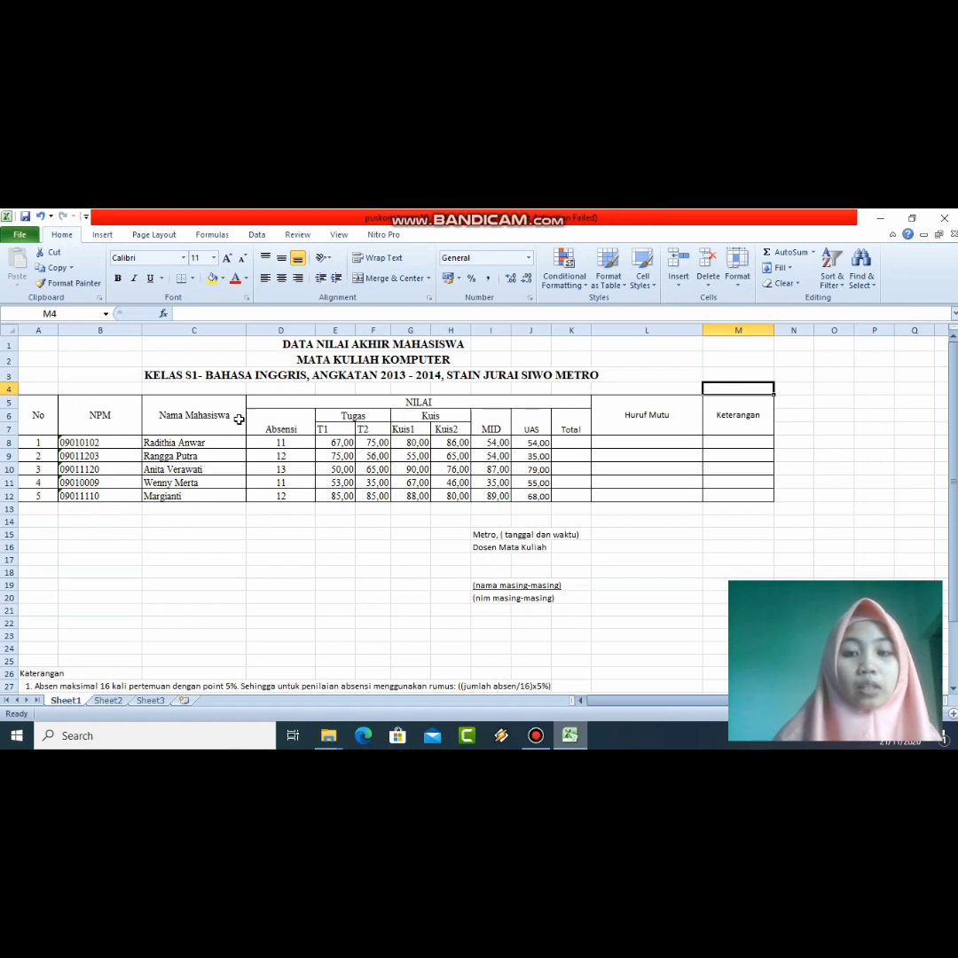
left_click(40, 413)
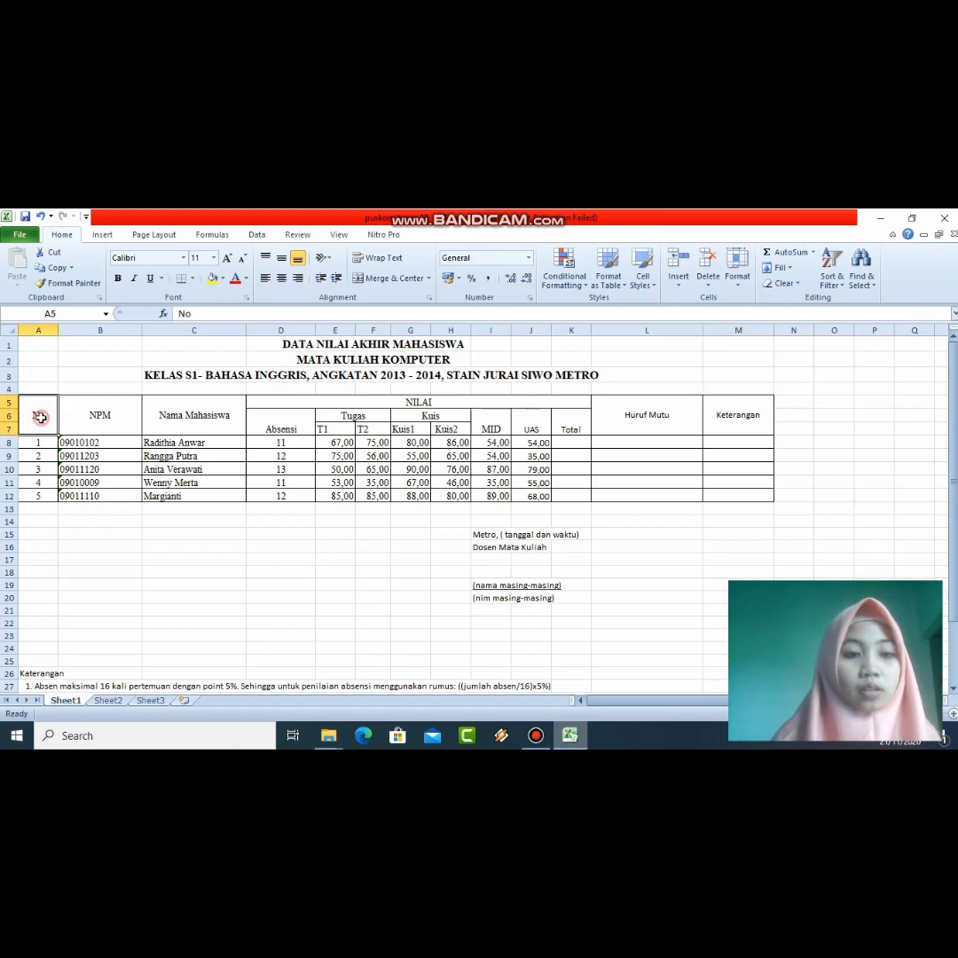
left_click(102, 235)
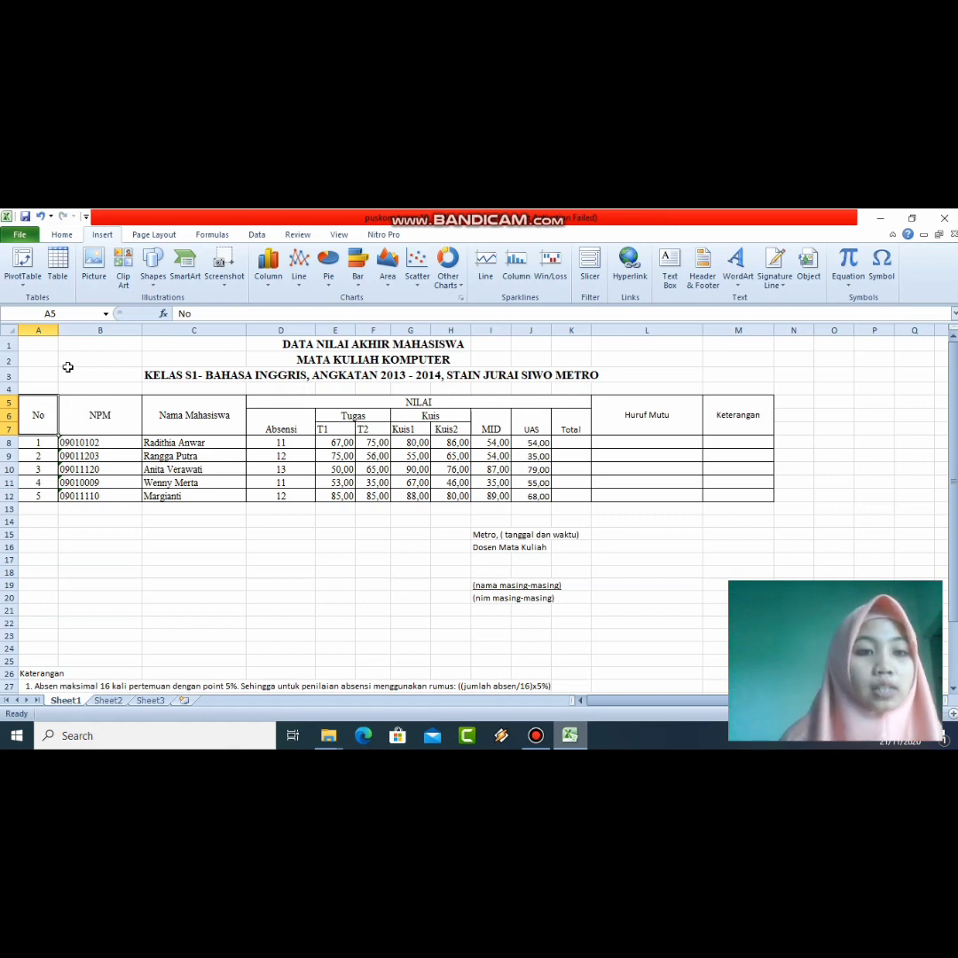
Step: Back on Home, check the Merge & Center options without merging, then select A8
left_click(64, 235)
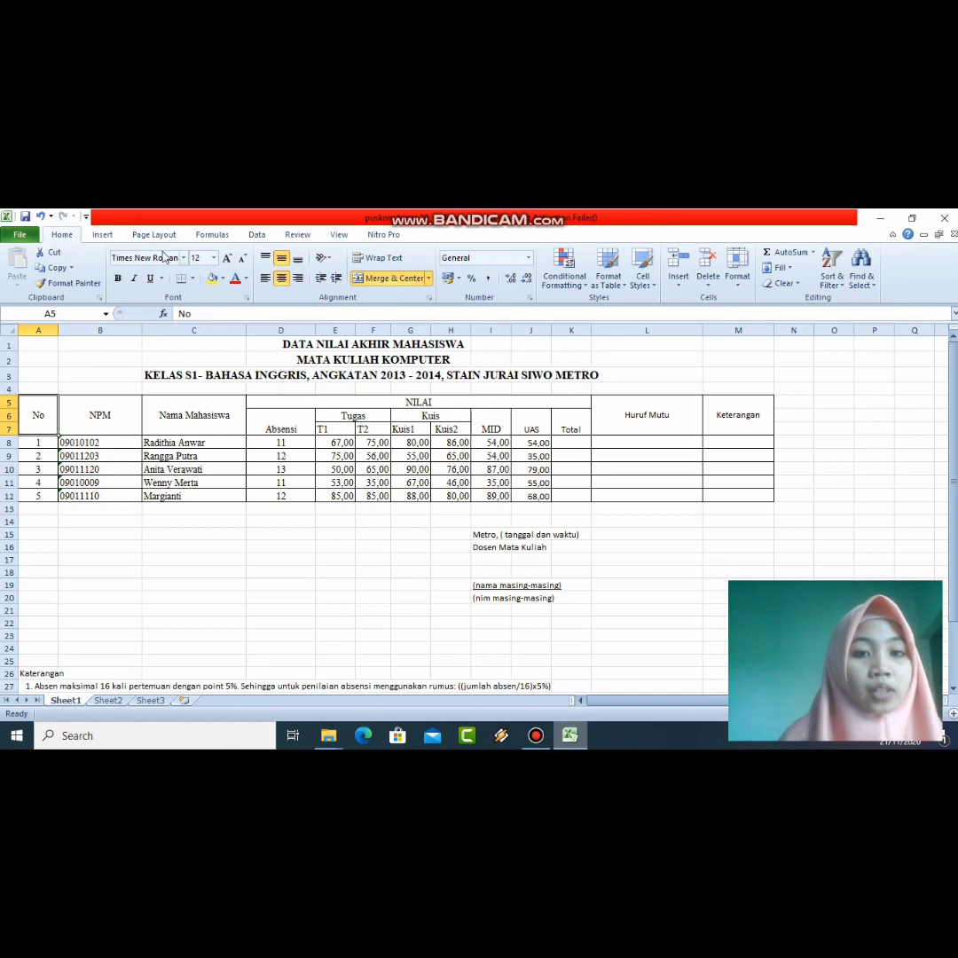
left_click(428, 278)
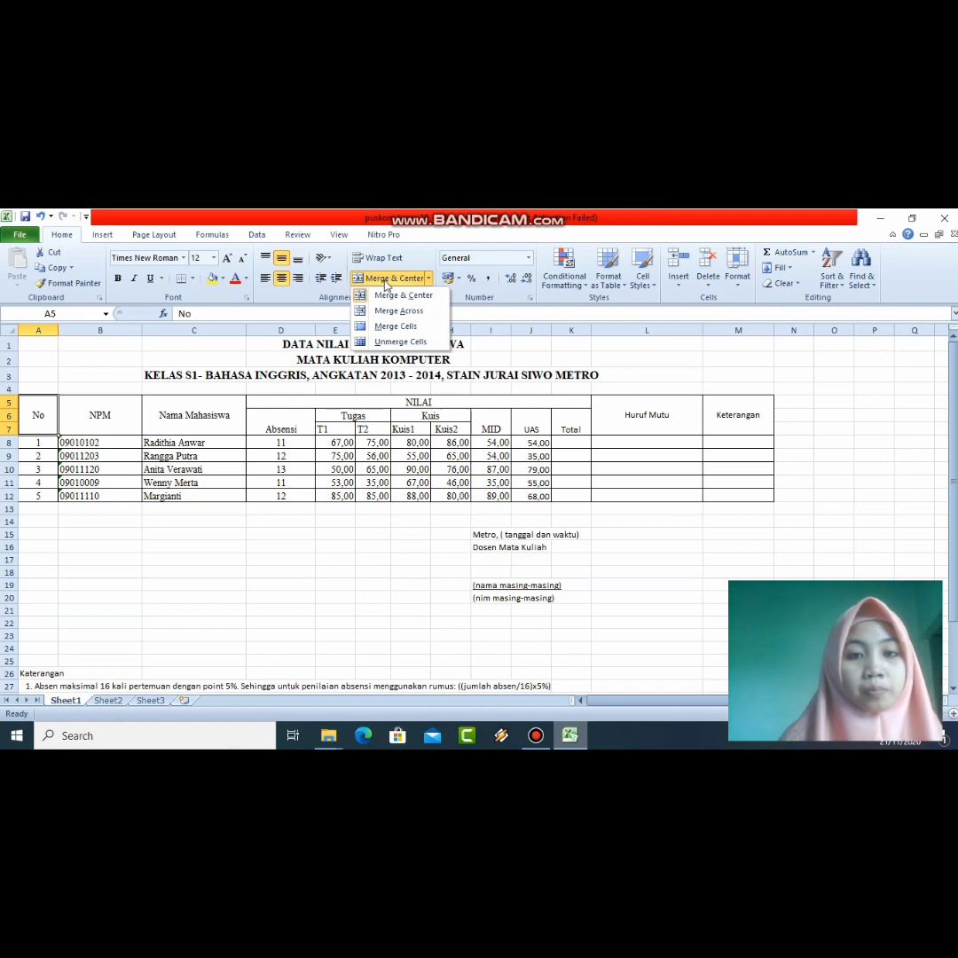
left_click(121, 424)
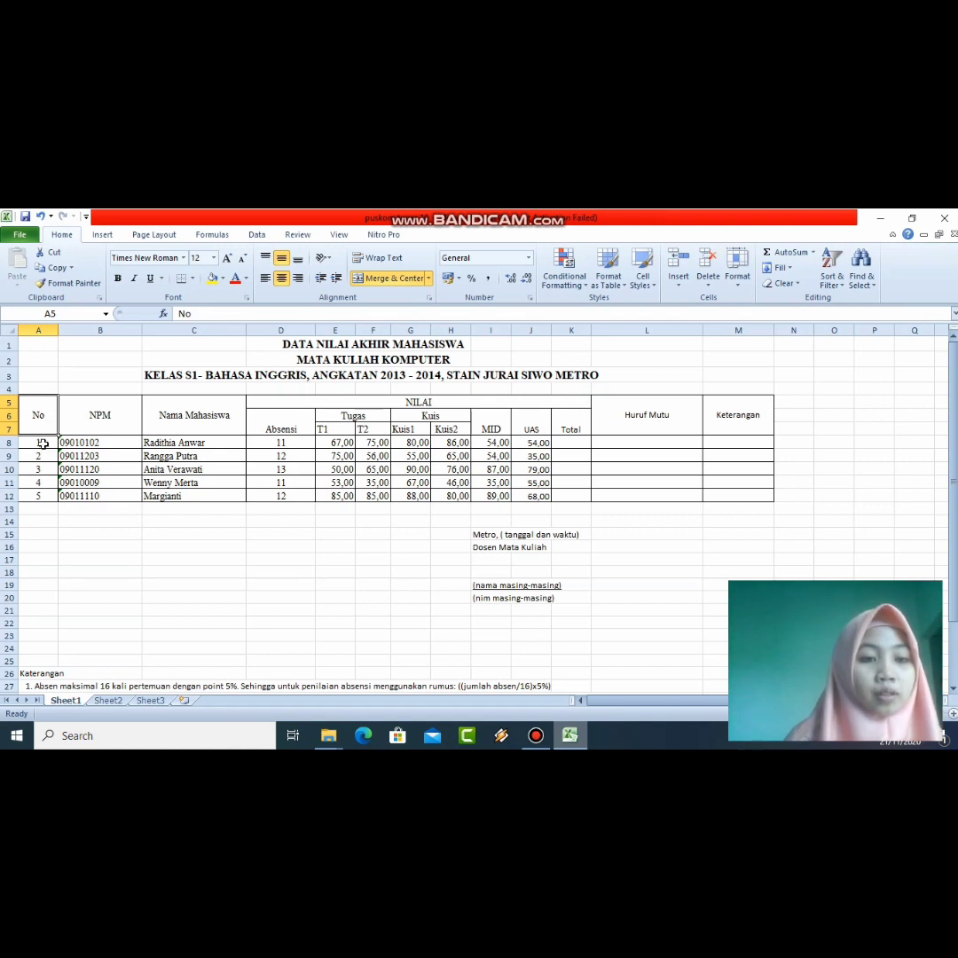
left_click(41, 443)
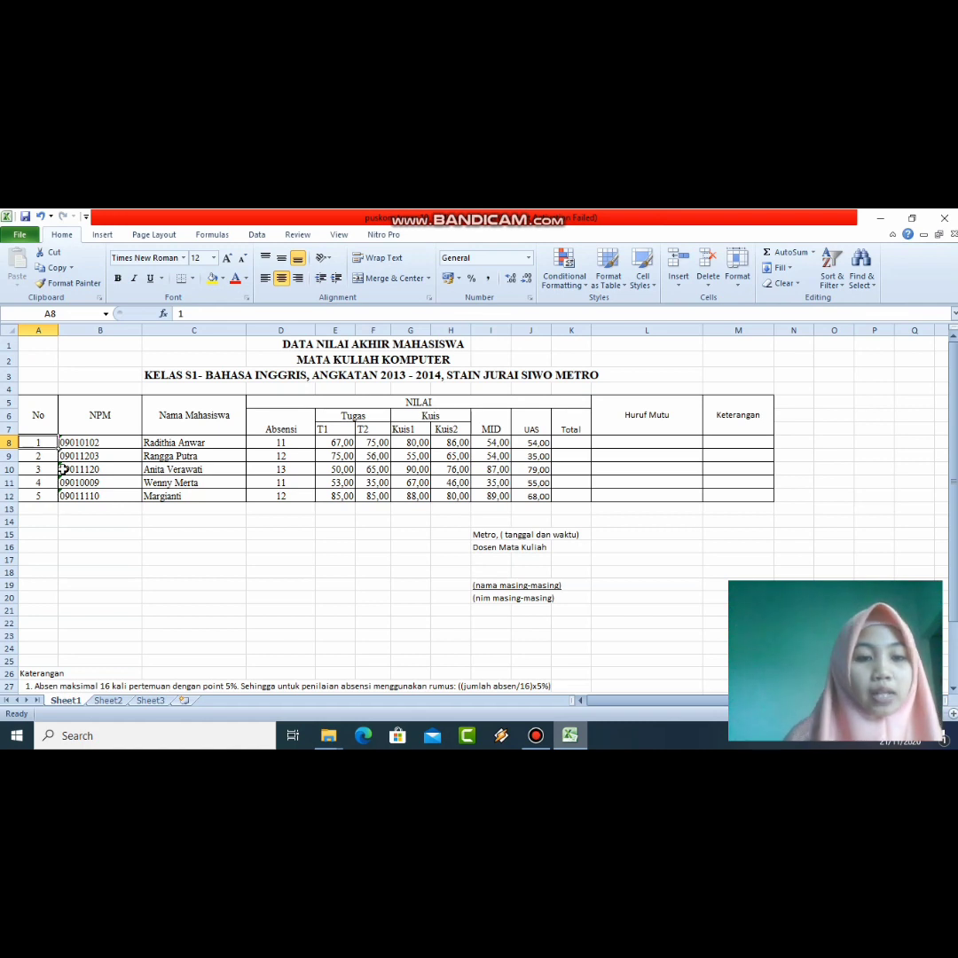
Step: Fill A8:A12 with the series 1 to 5 using Auto Fill's Fill Series
left_click_drag(56, 448, 53, 502)
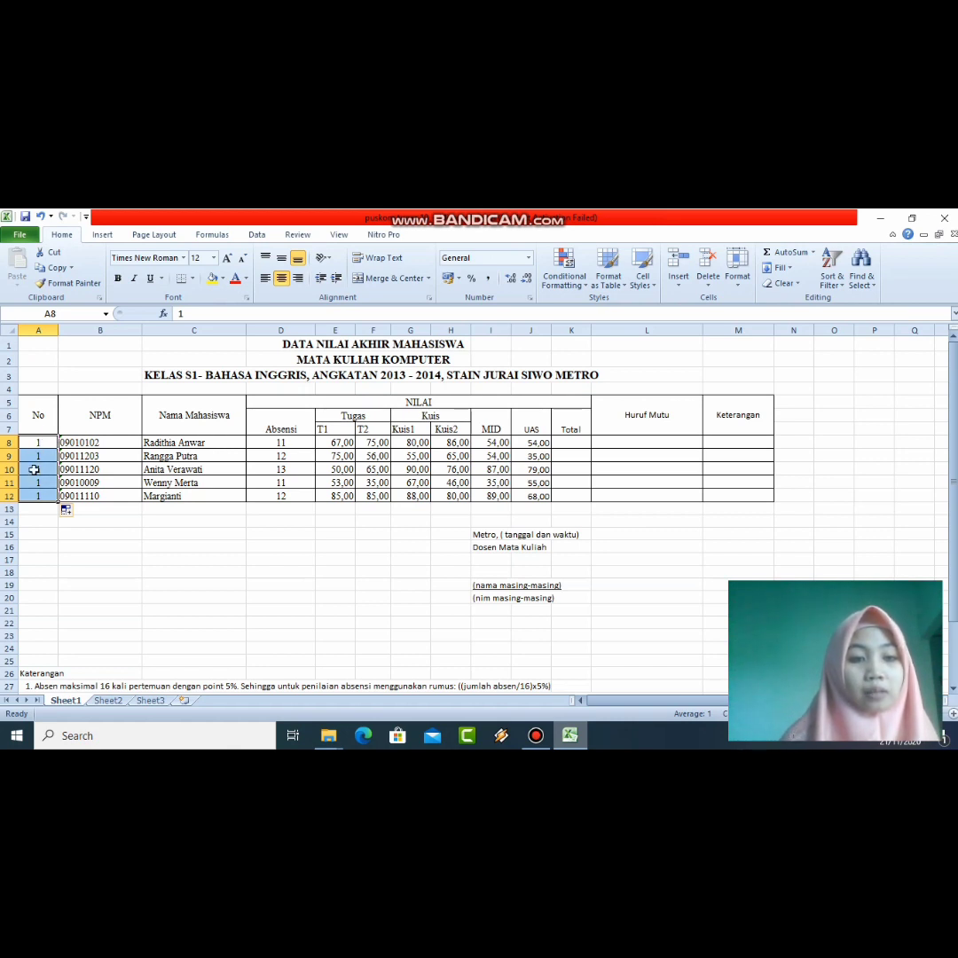
left_click(78, 514)
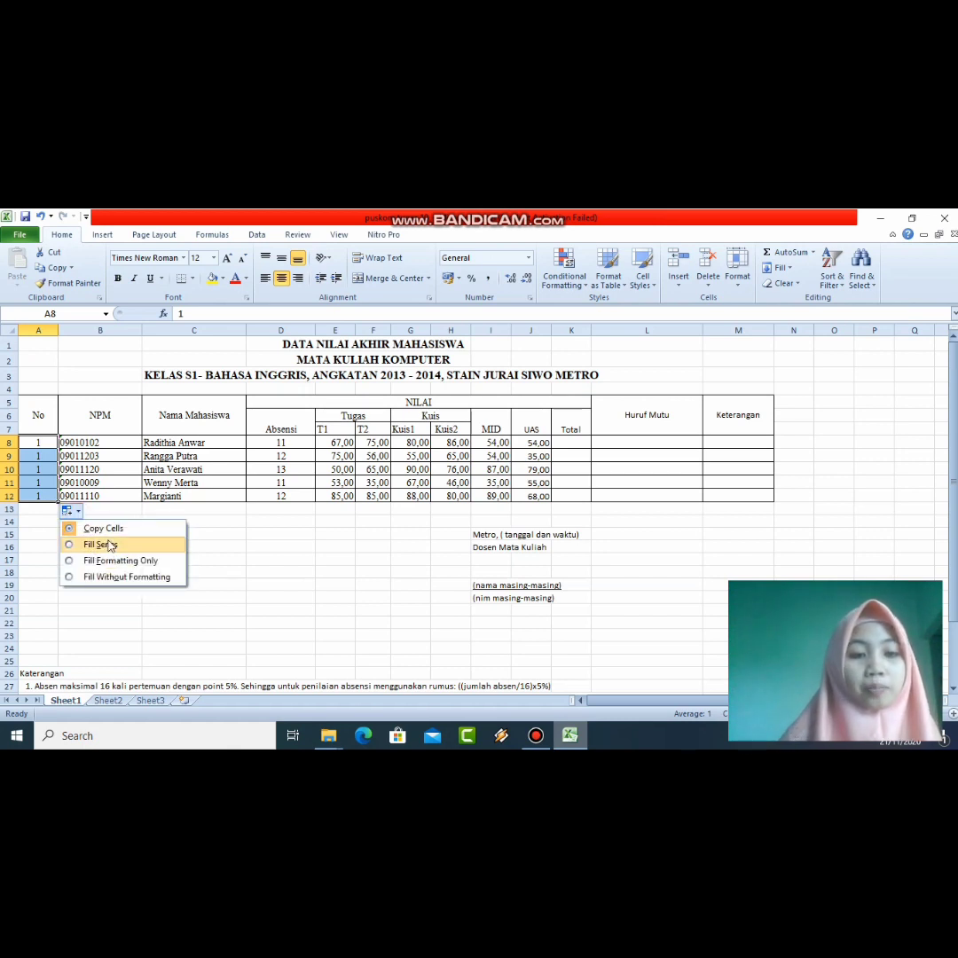
left_click(100, 544)
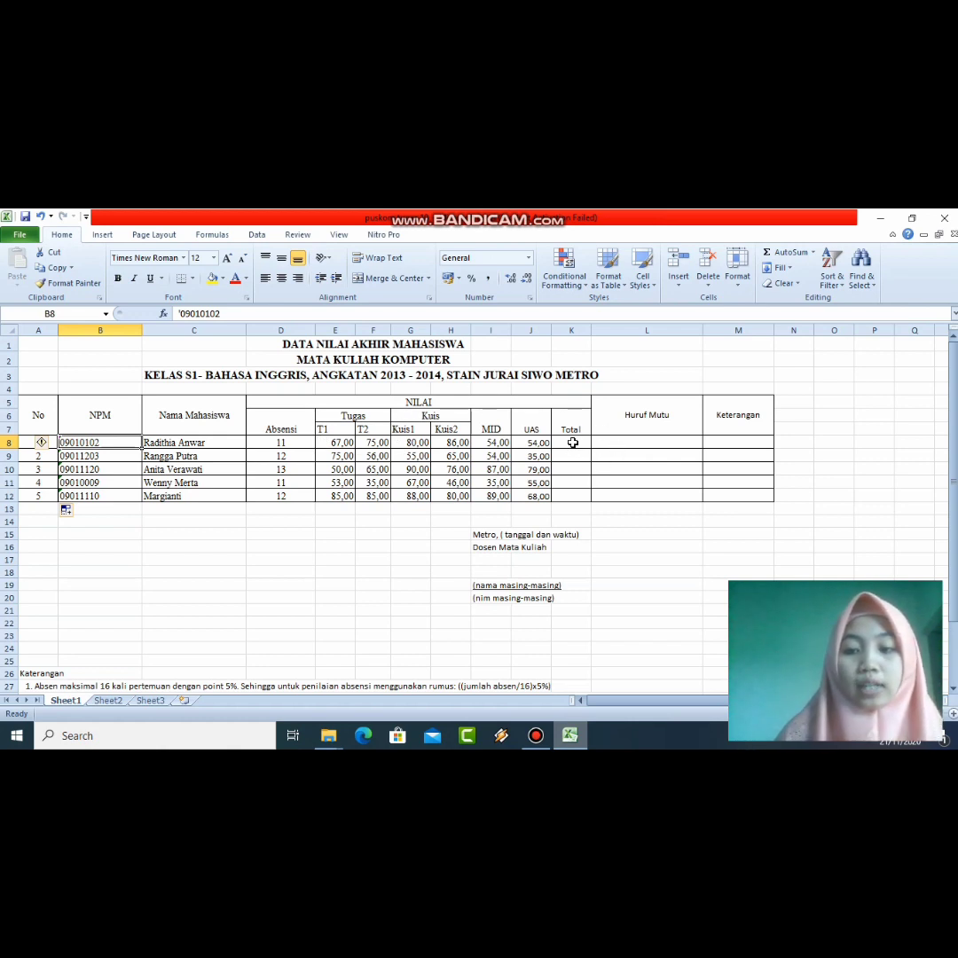
left_click(573, 441)
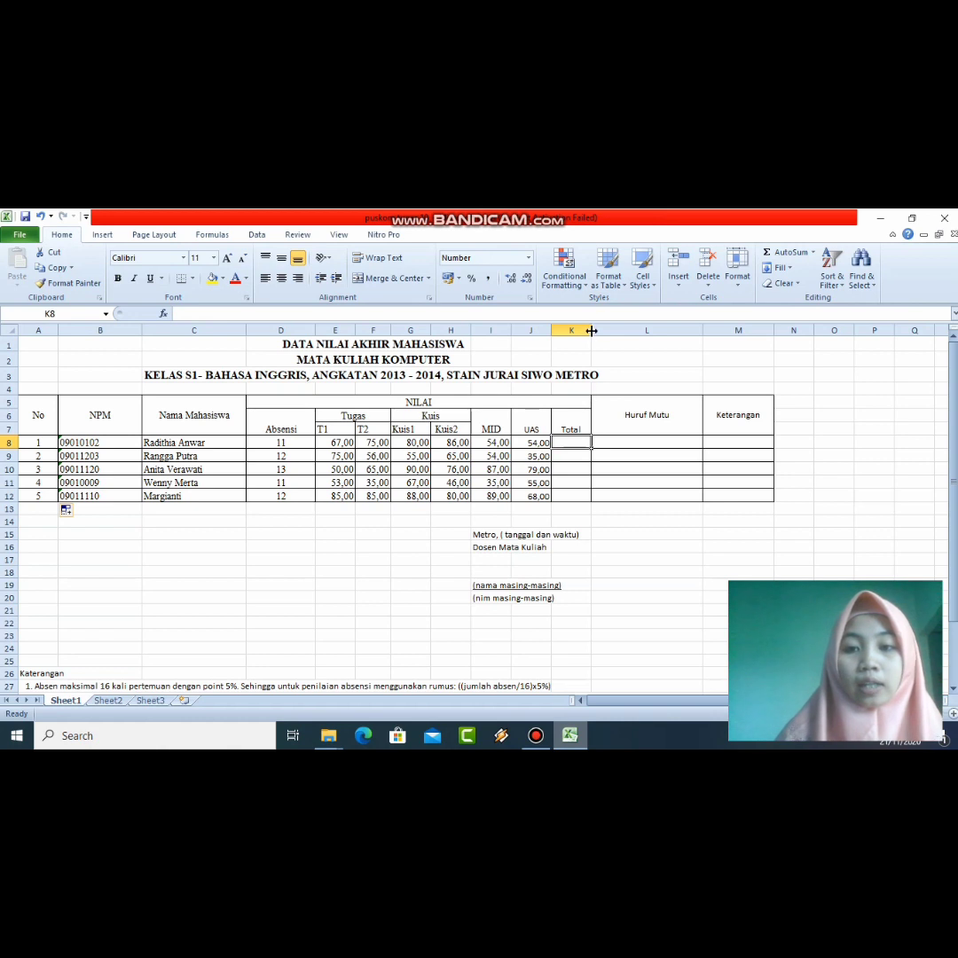
Step: Widen column K and start K8's formula as =(E8*15%)+(
left_click_drag(591, 333, 669, 336)
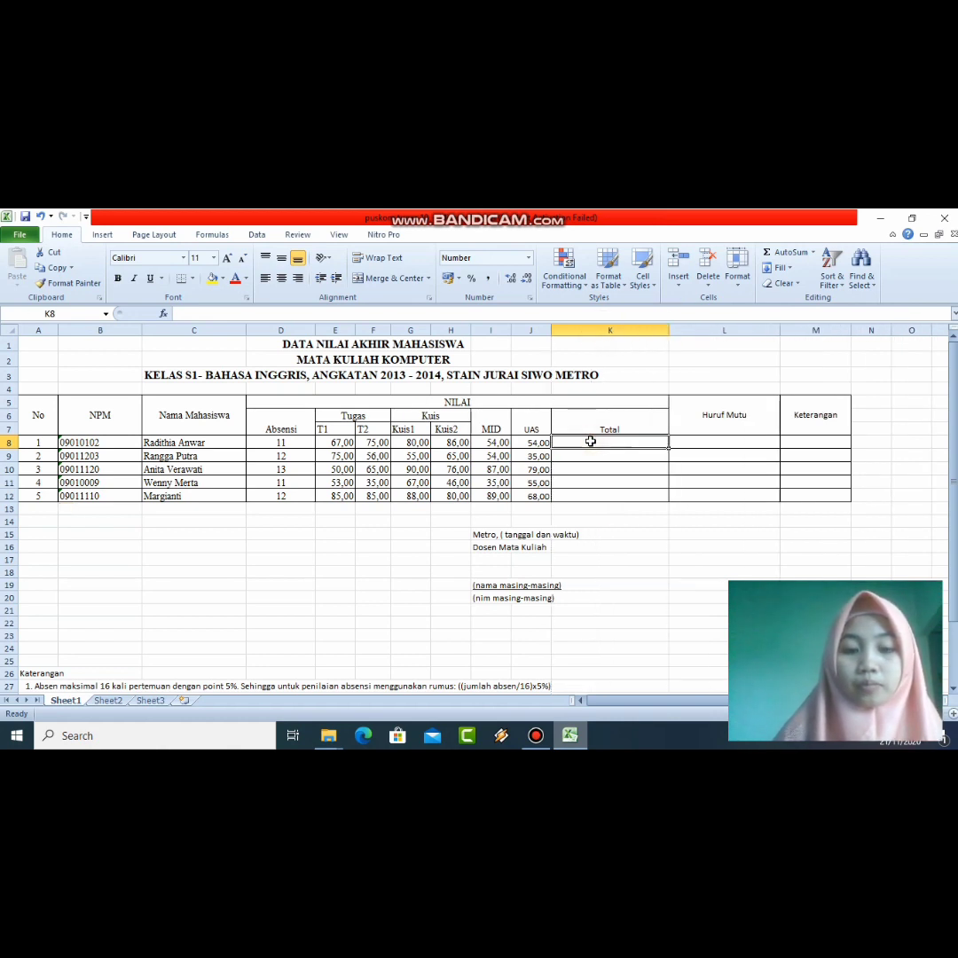
type("=")
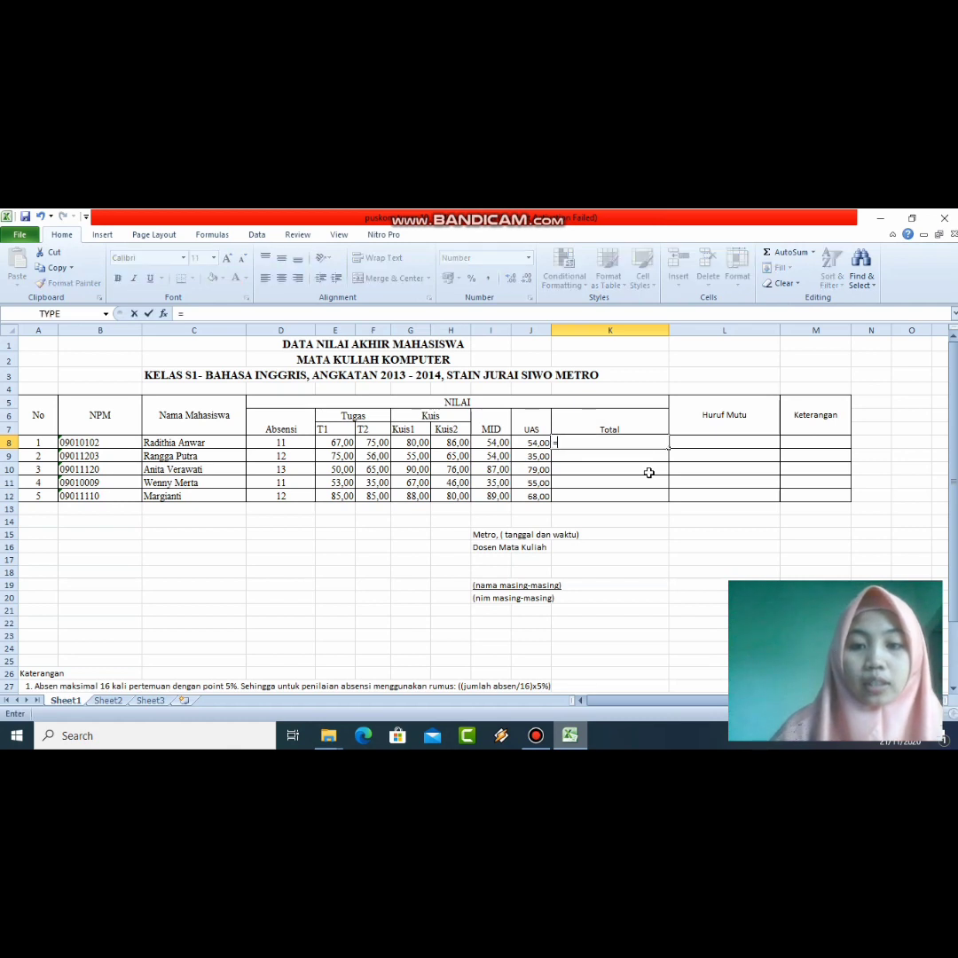
type("(")
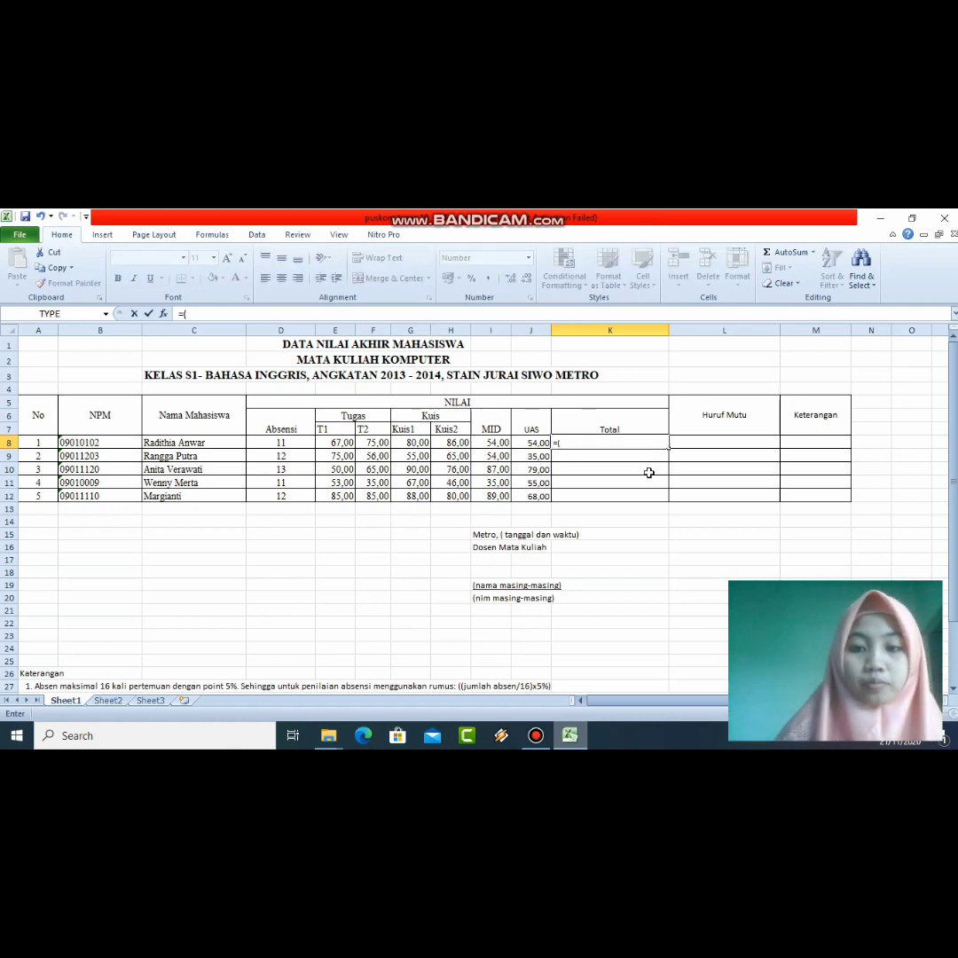
left_click(344, 445)
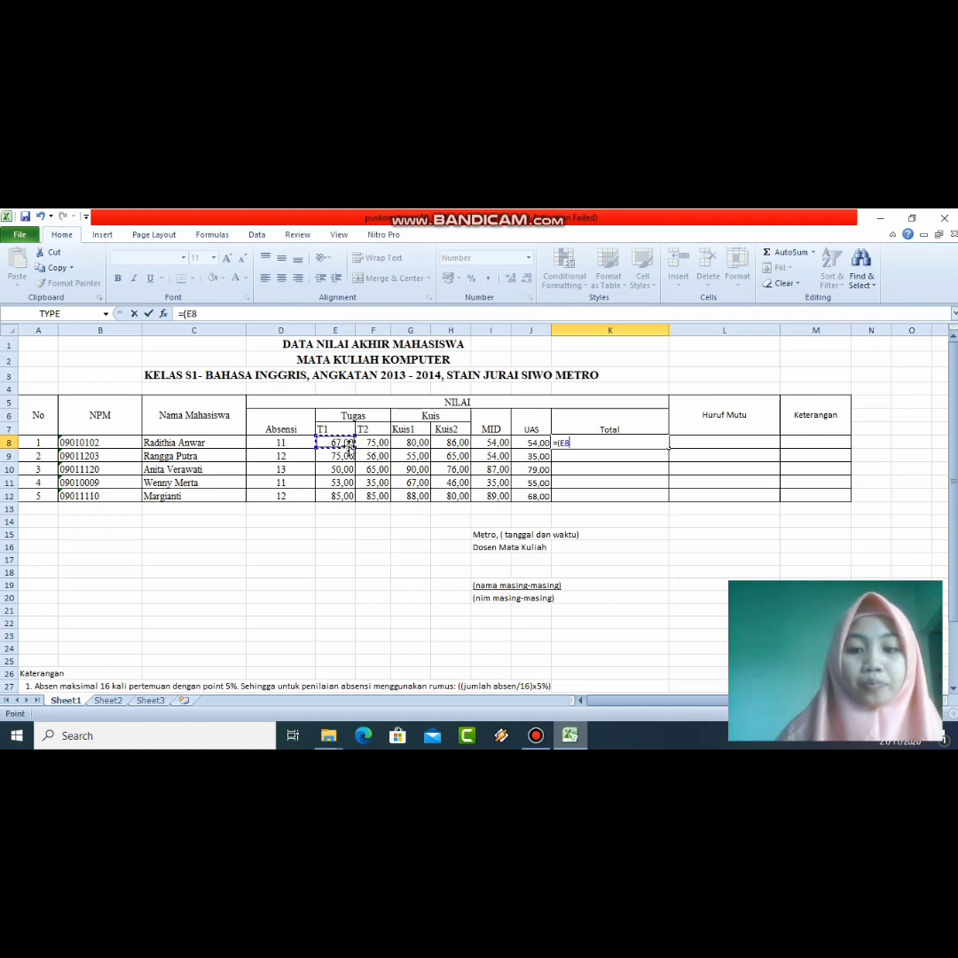
type("*")
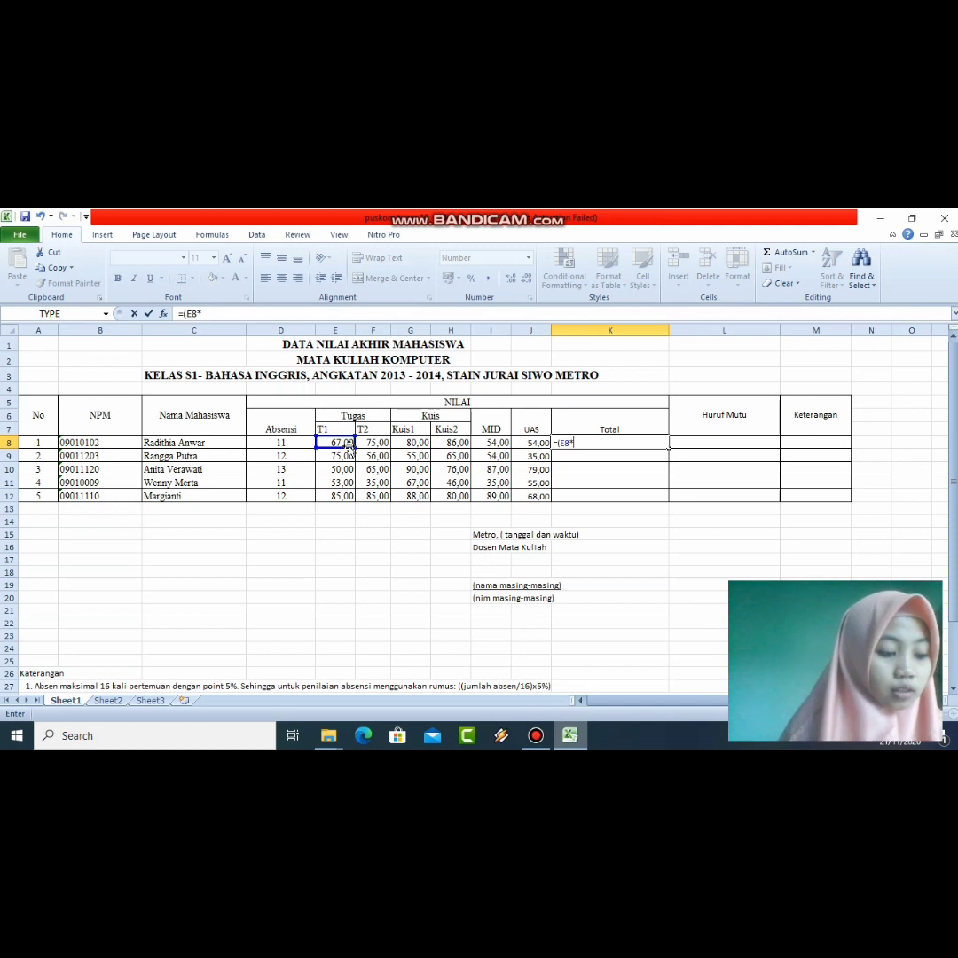
type("15")
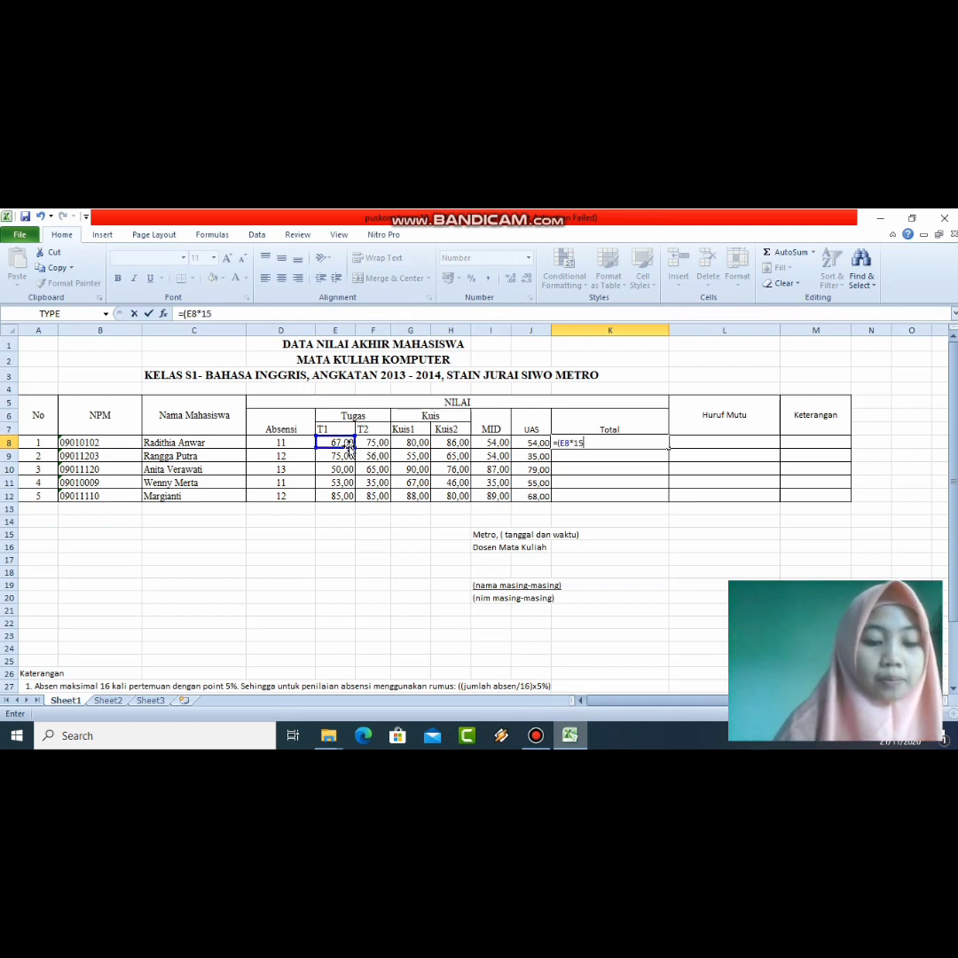
type("%)")
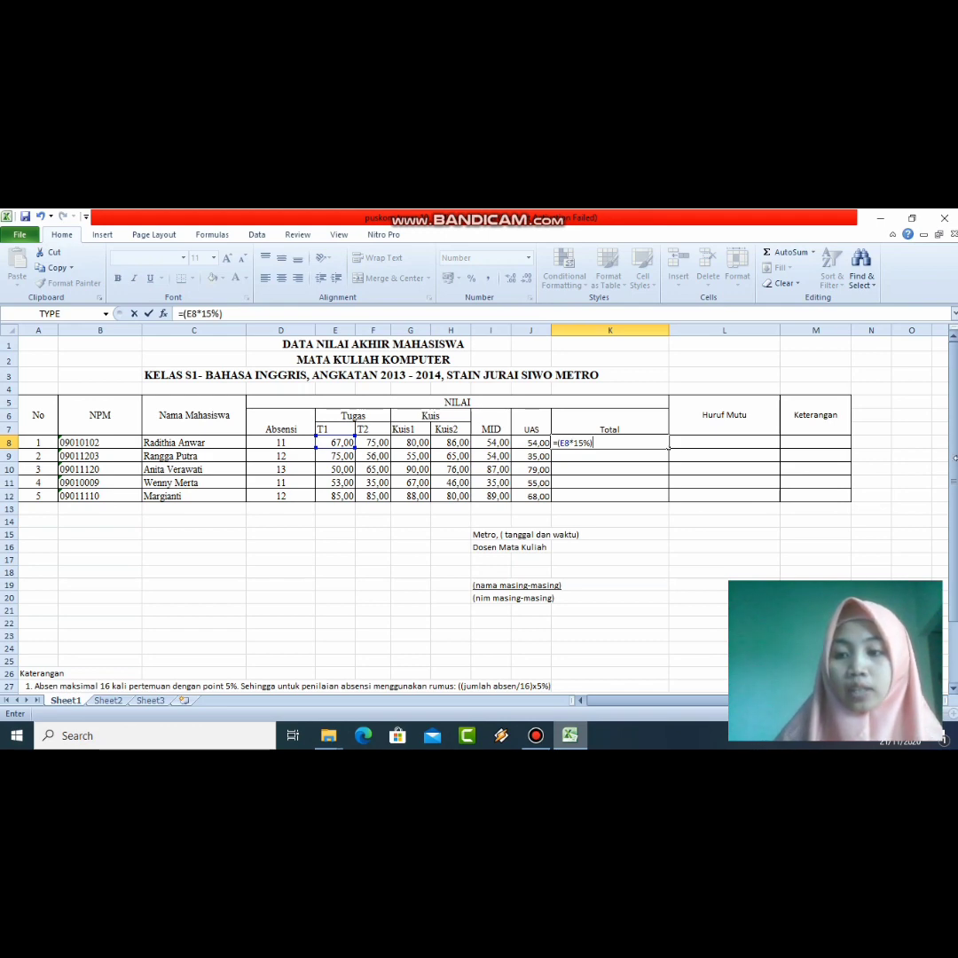
scroll(947, 499, "down", 2)
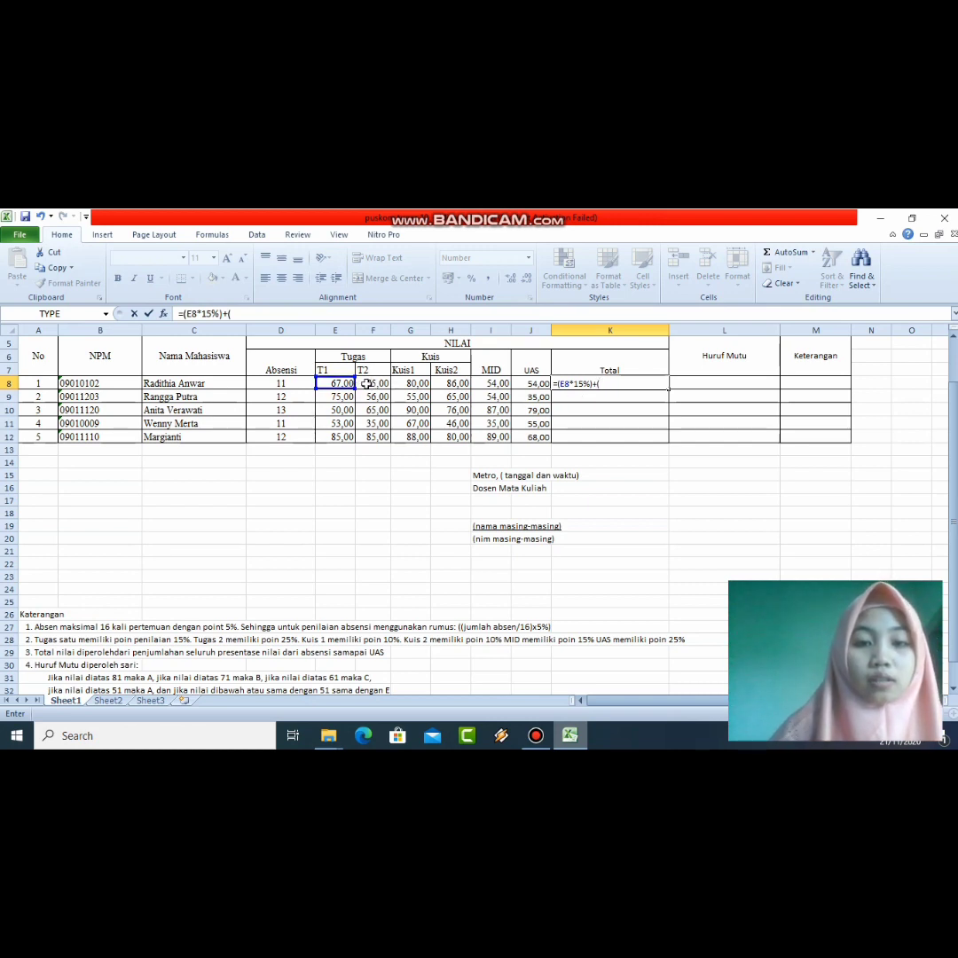
Step: Add the T2 (F8*25%) and Kuis1 (G8*10%) terms to the K8 Total formula
left_click(367, 382)
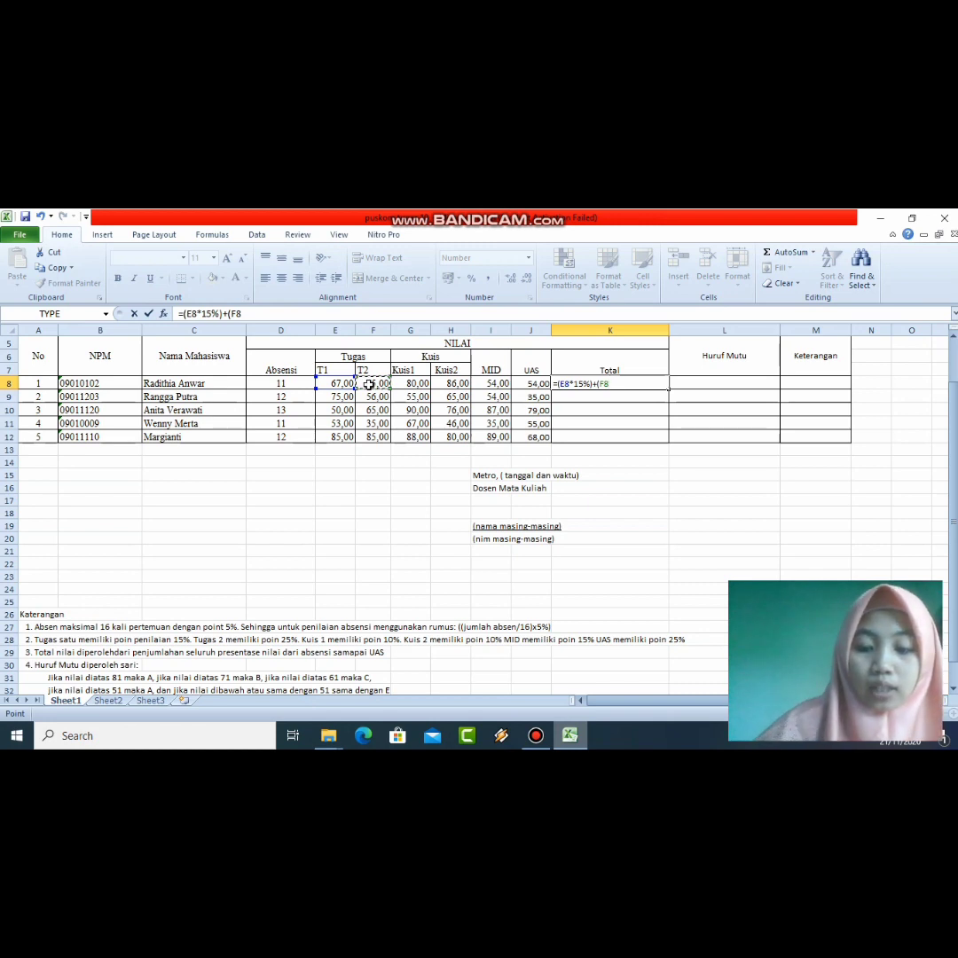
type("*")
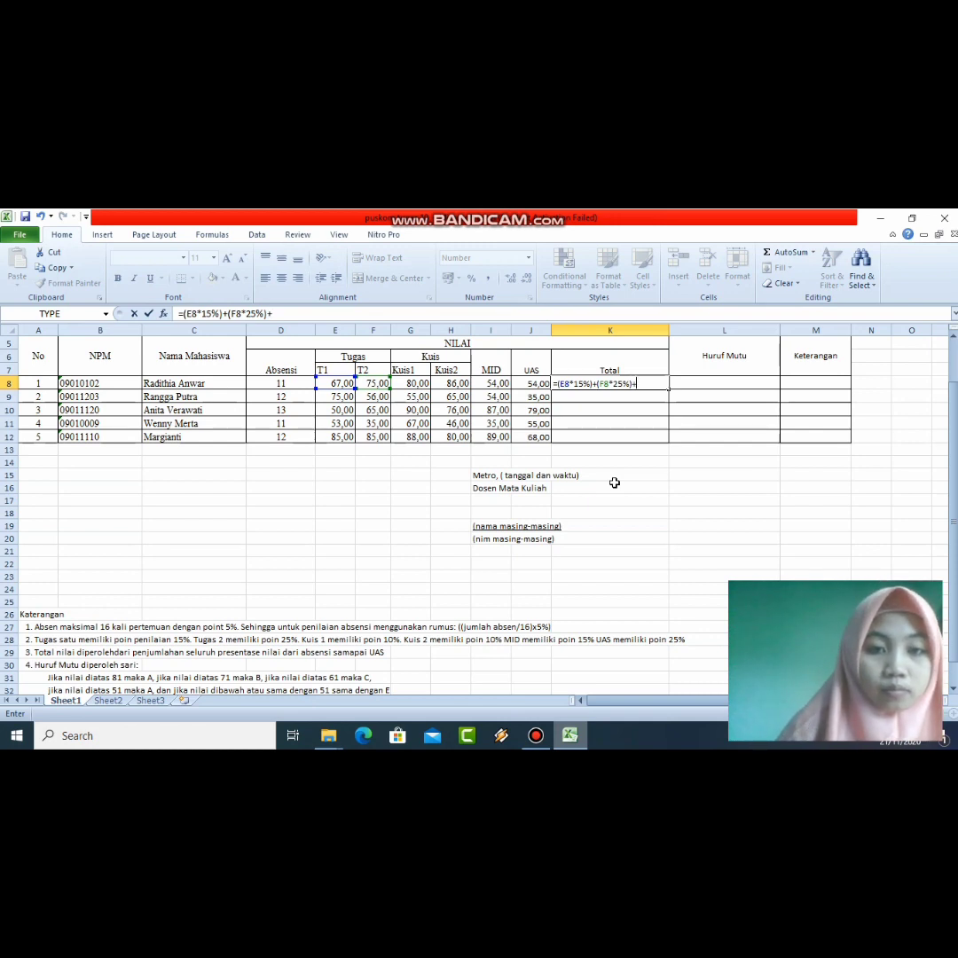
left_click(419, 383)
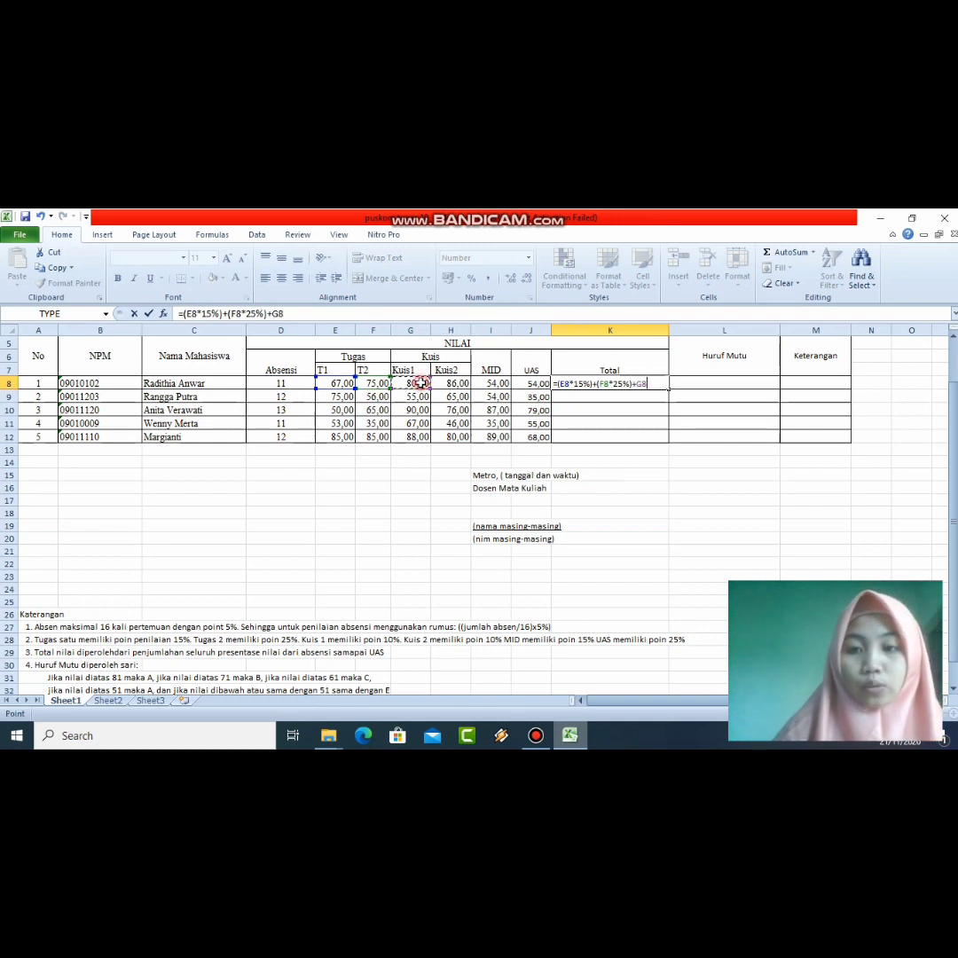
left_click(637, 381)
type("(E8")
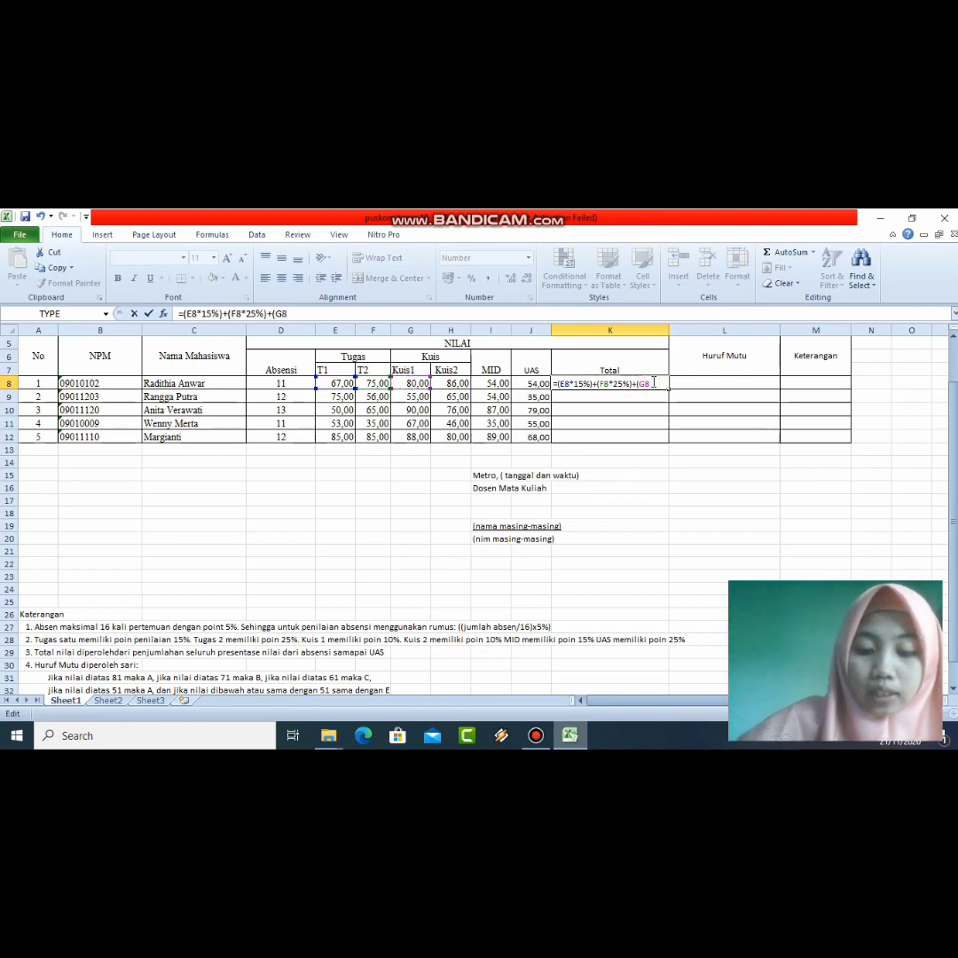
type("*")
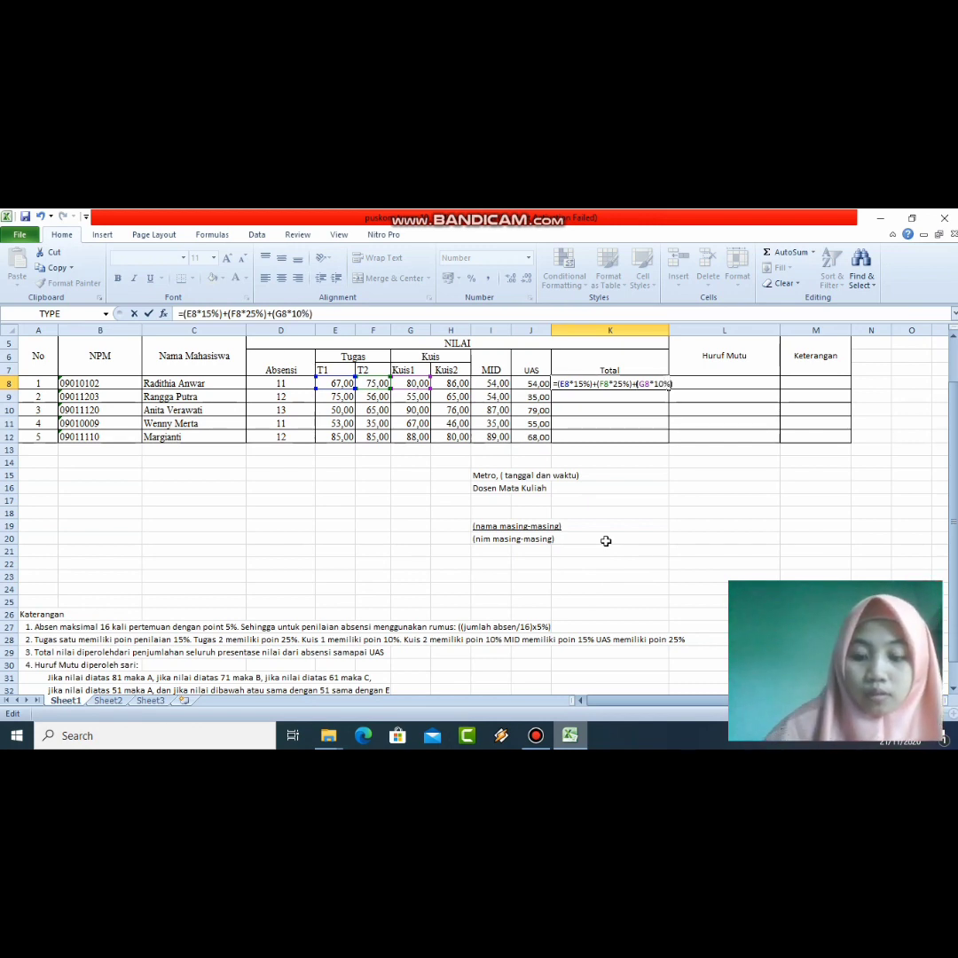
type("(")
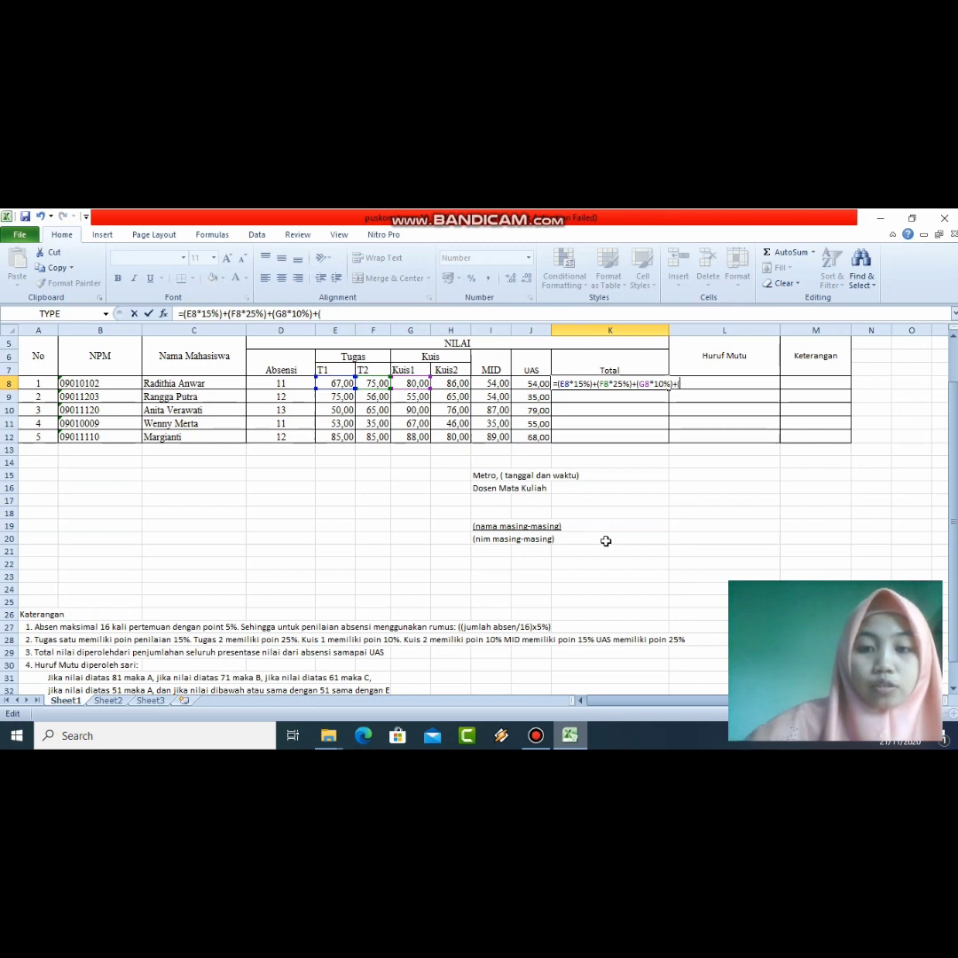
Step: Add the Kuis2 (H8*10%), MID (I8*15%) and UAS (J8*25%) terms and enter the formula
left_click(450, 383)
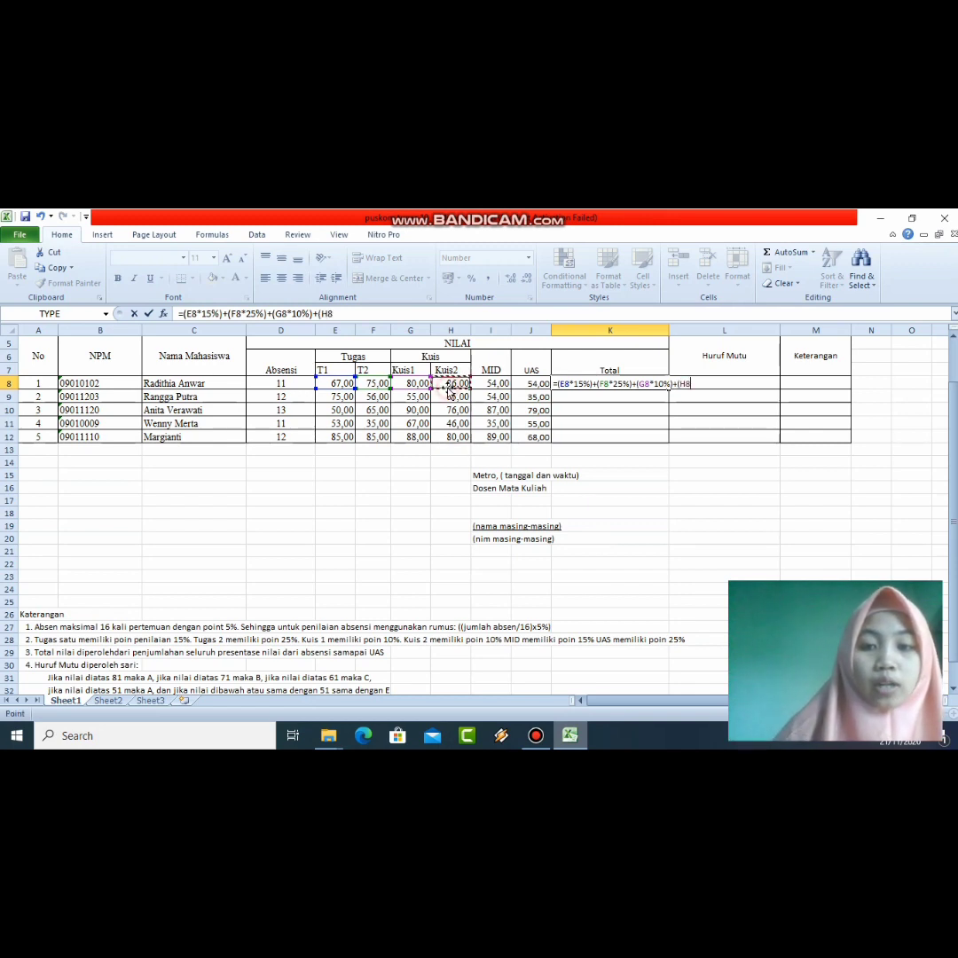
type("*")
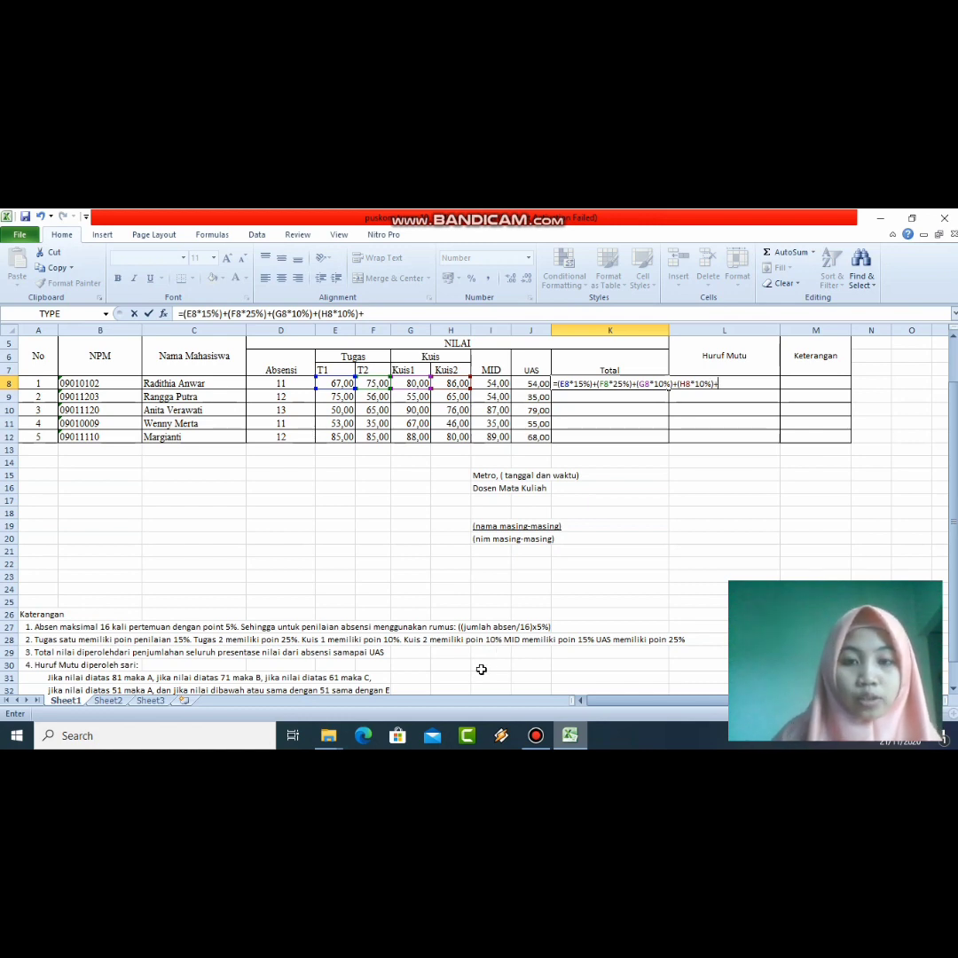
left_click(498, 384)
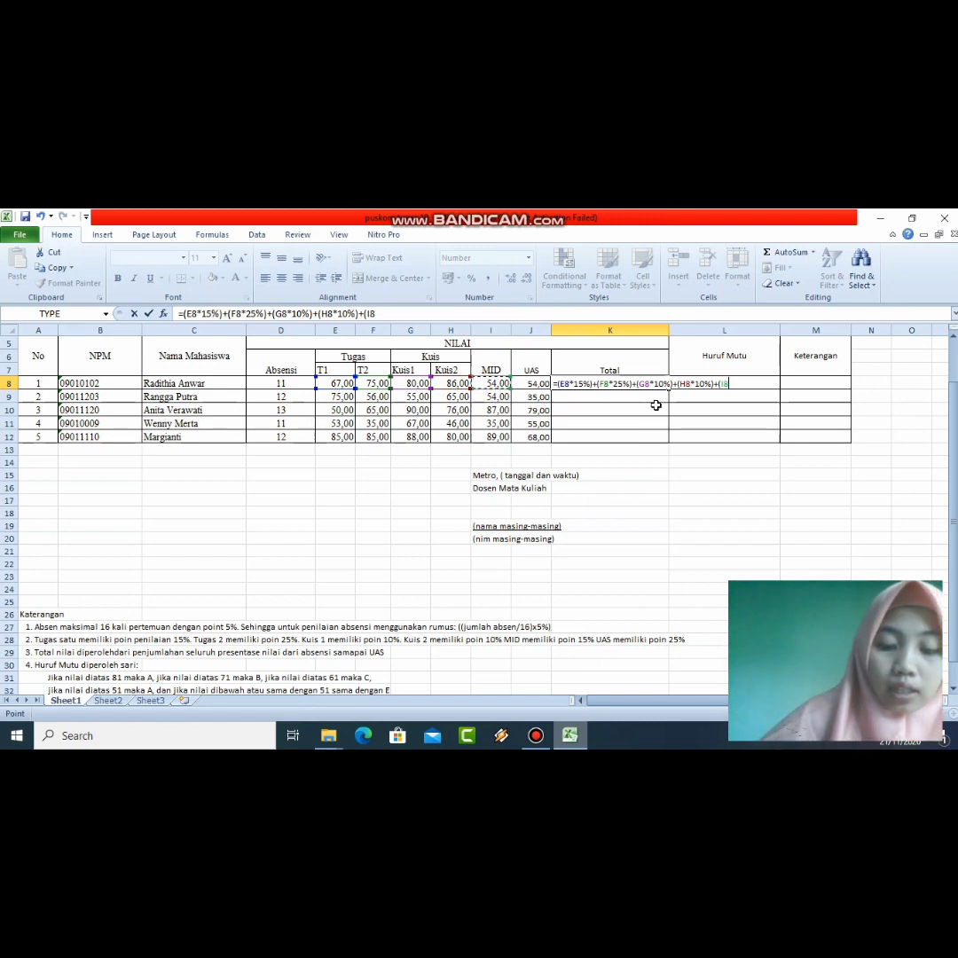
type("*")
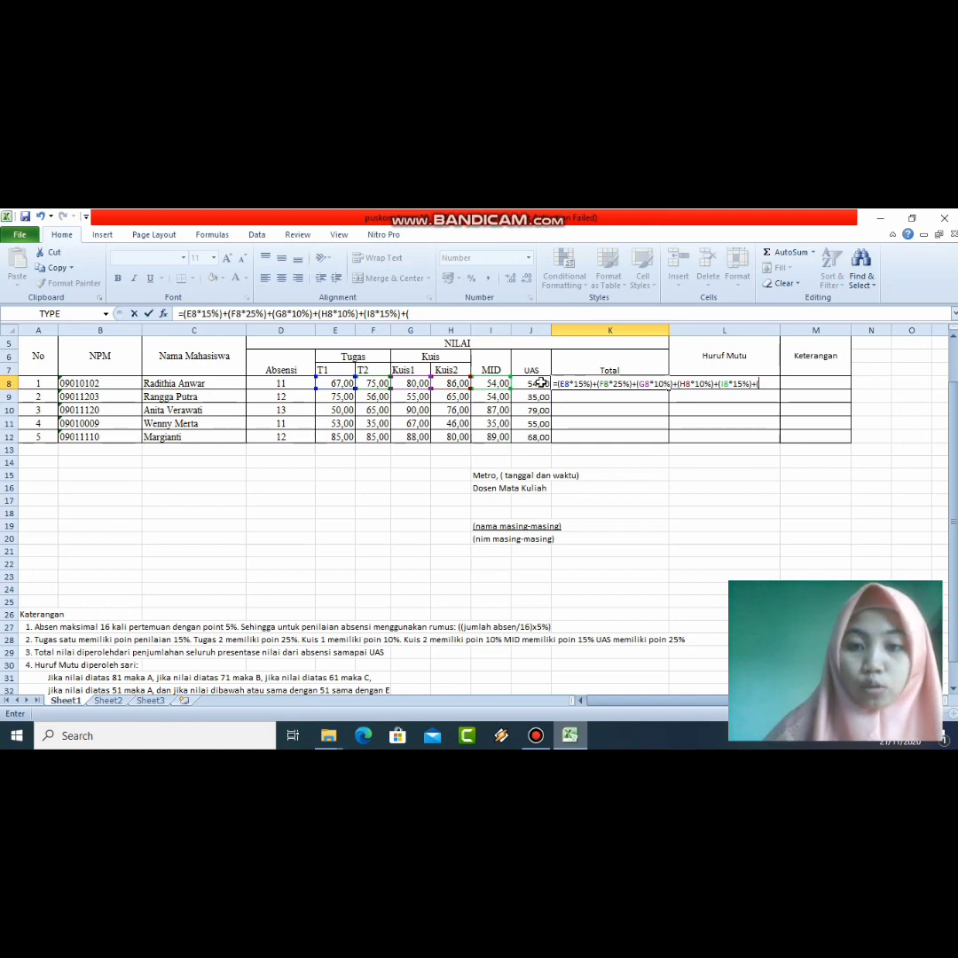
left_click(542, 383)
type("*")
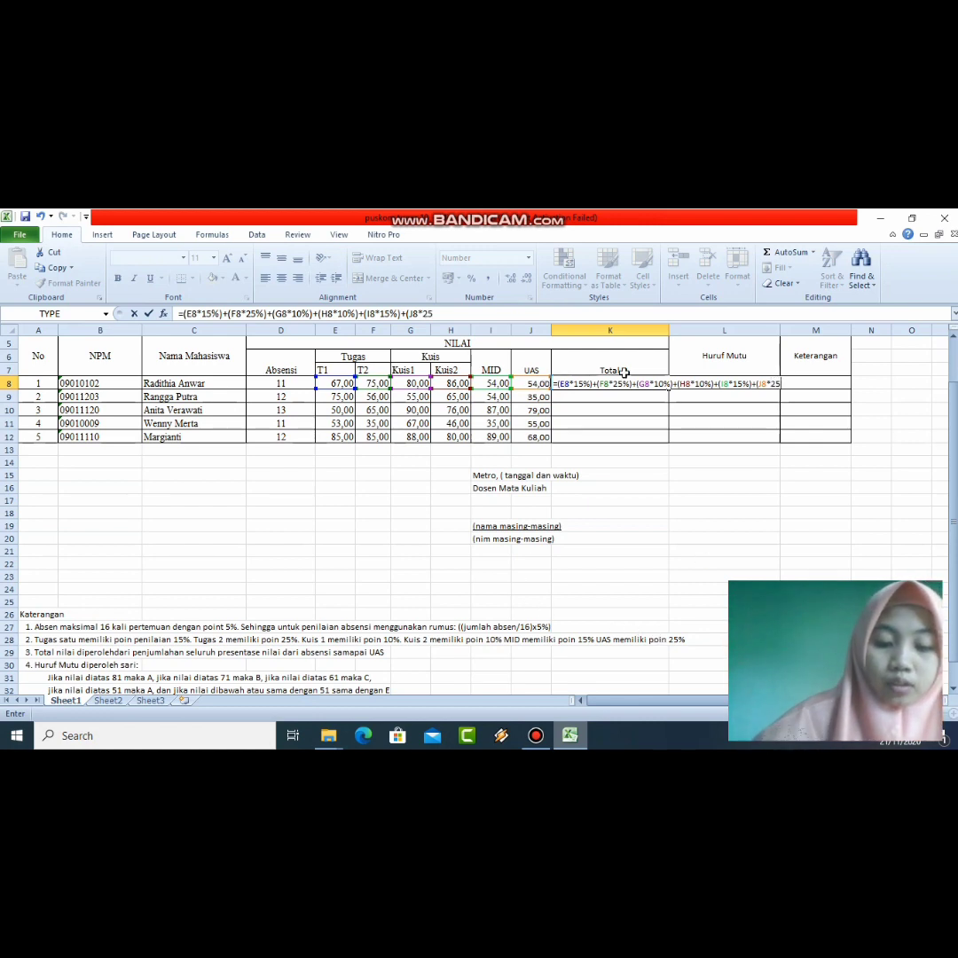
type("25%")
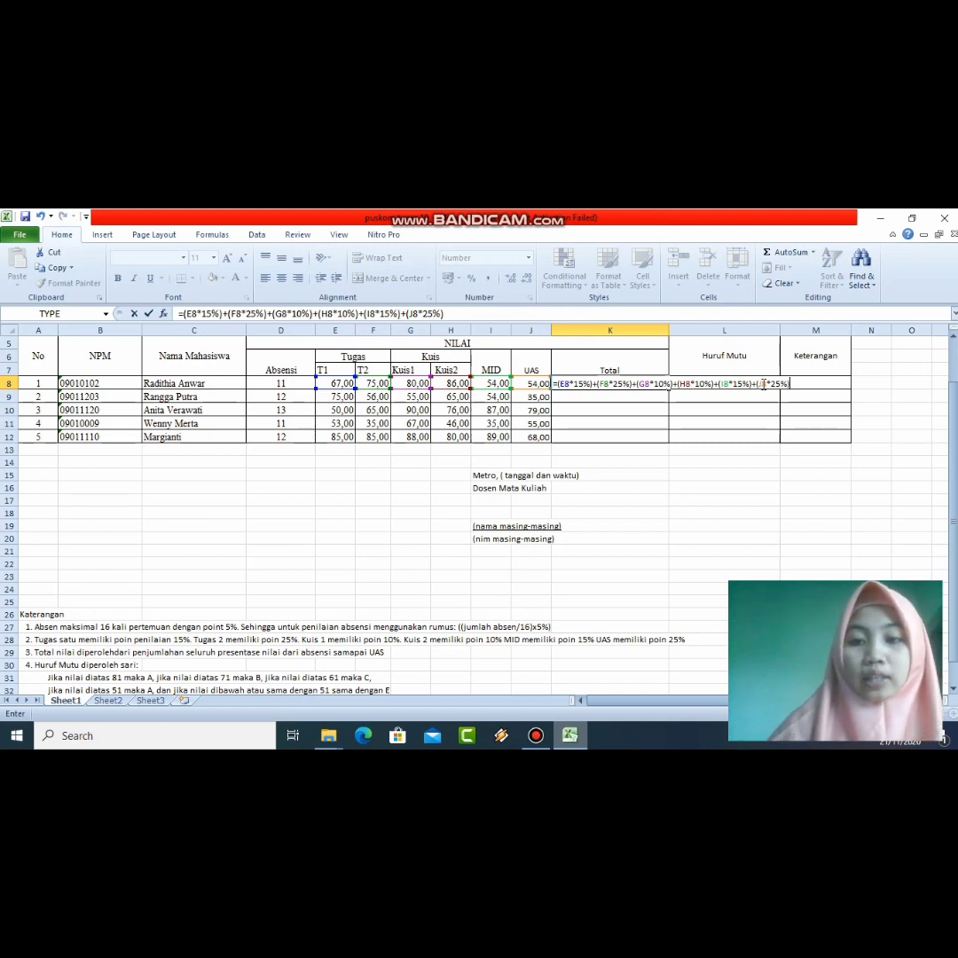
key("Return")
left_click(647, 383)
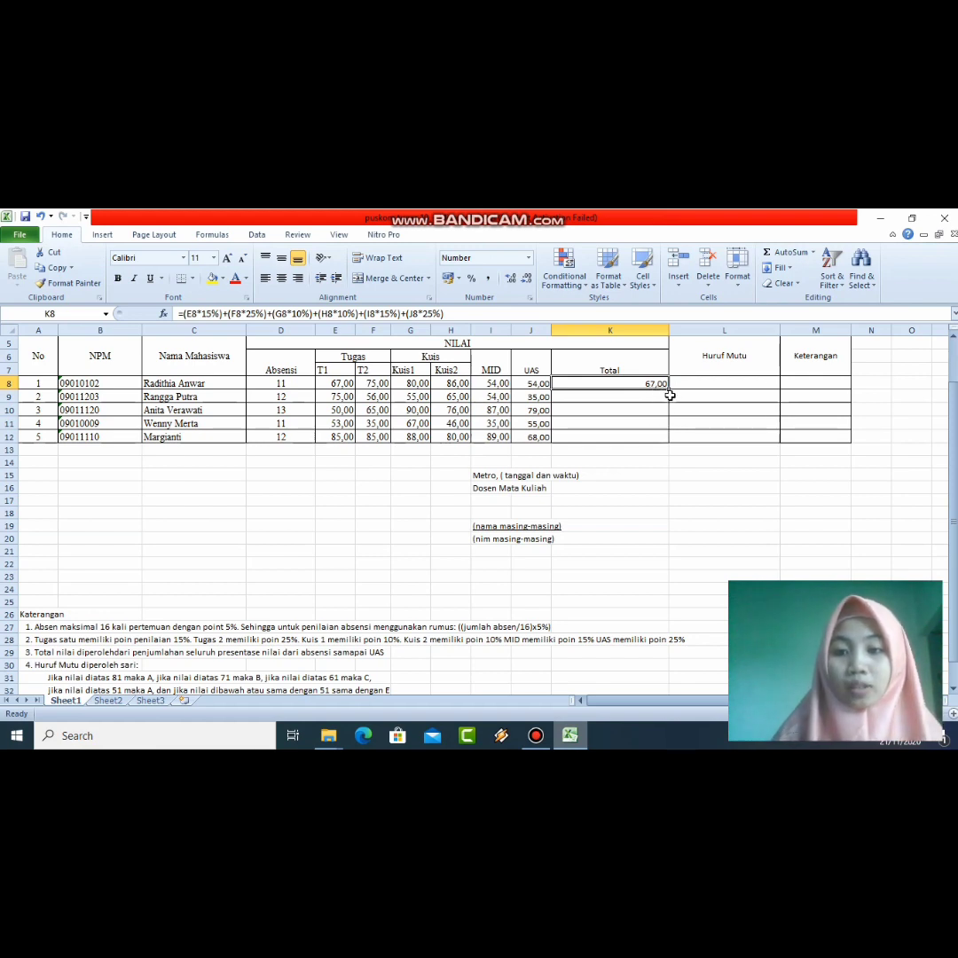
Step: Copy K8's Total formula down to K12 and centre the totals, 67,00 through 81,15
left_click_drag(667, 387, 664, 438)
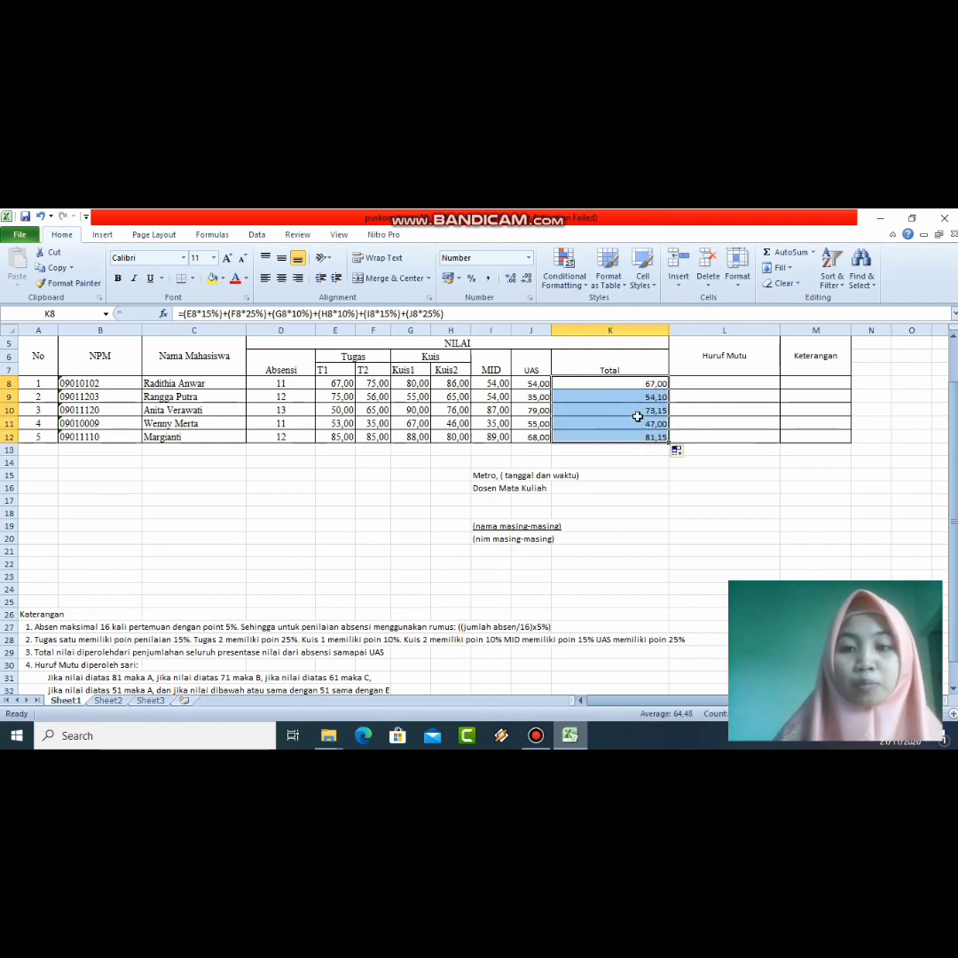
left_click(281, 278)
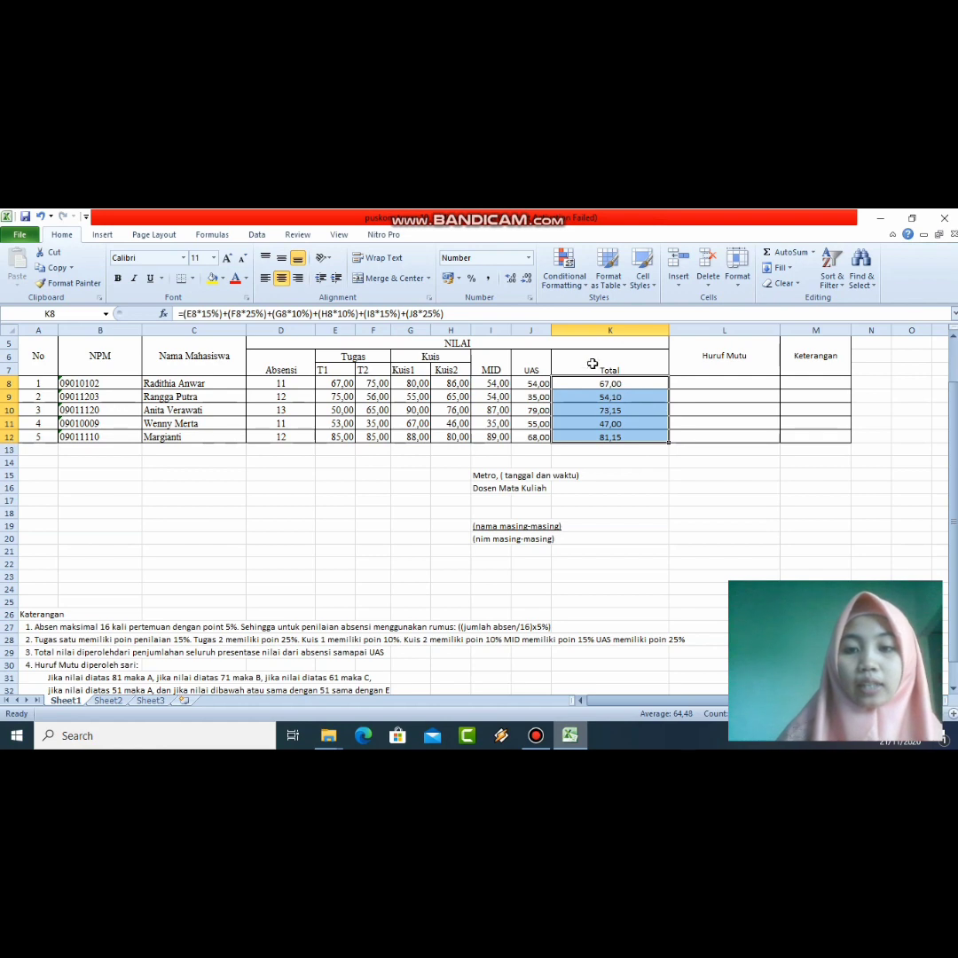
left_click(724, 385)
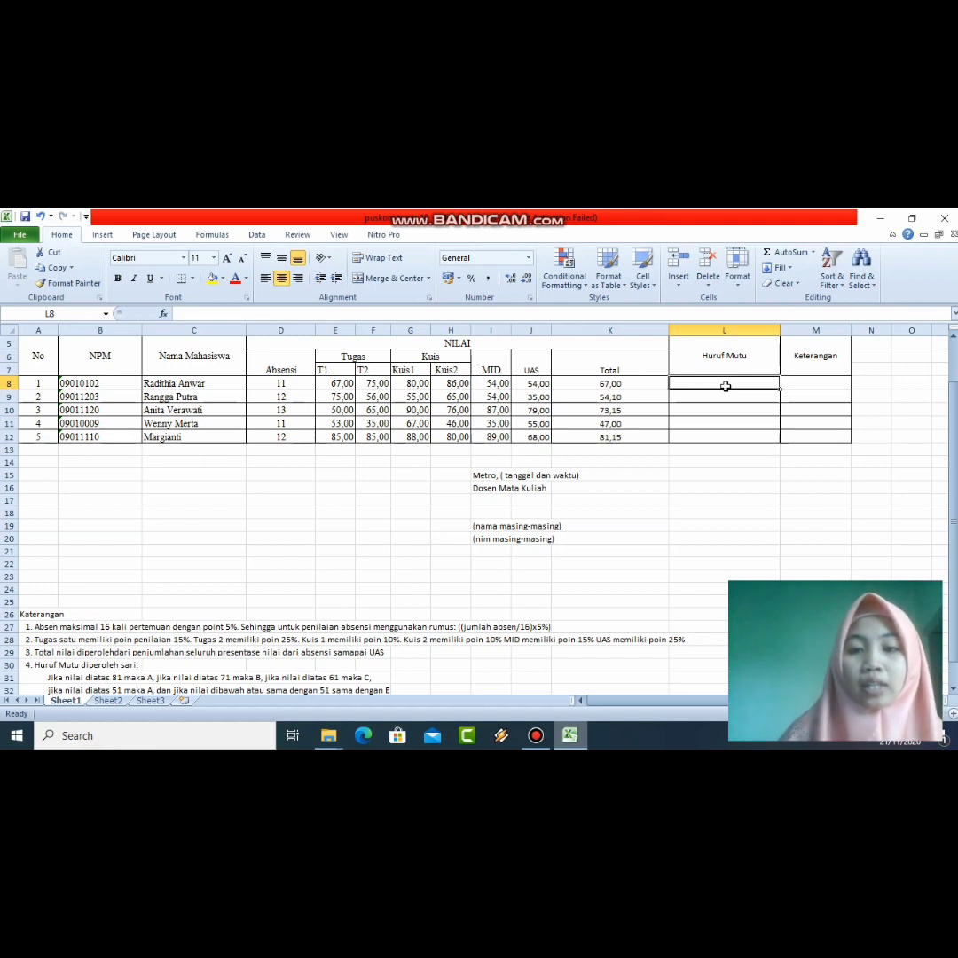
type("=")
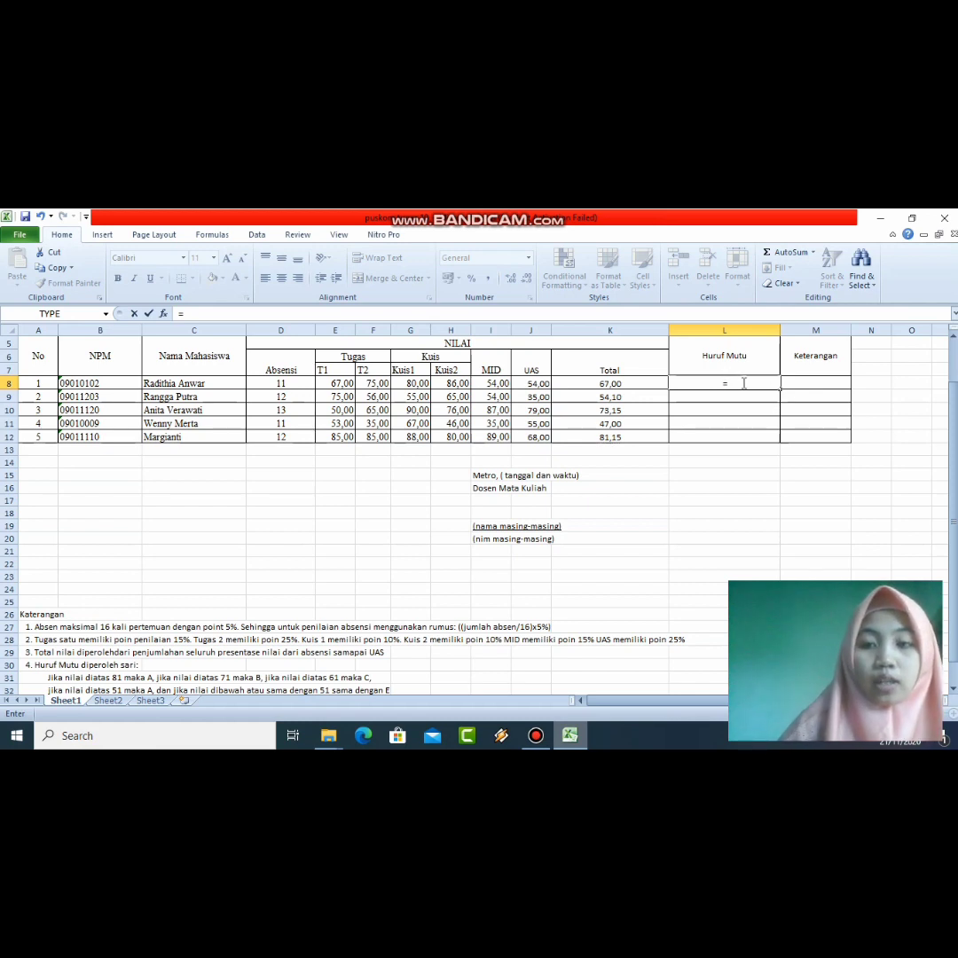
type("if")
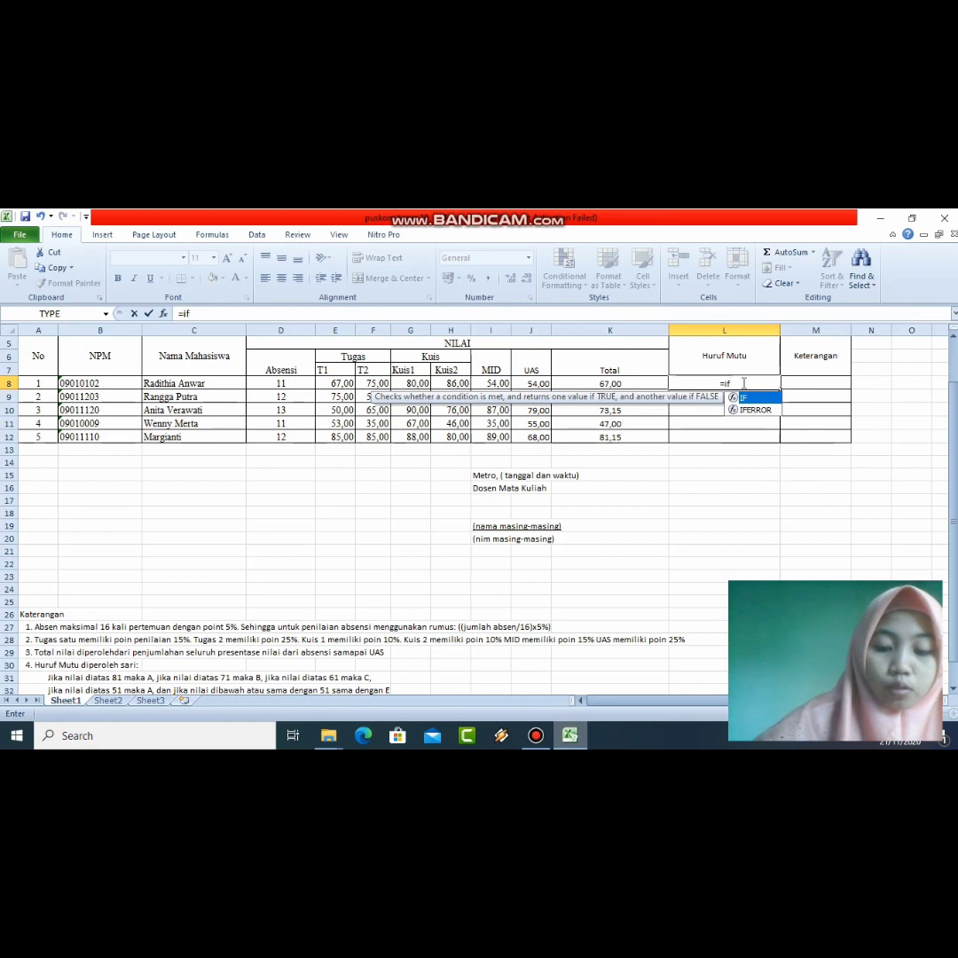
type("(")
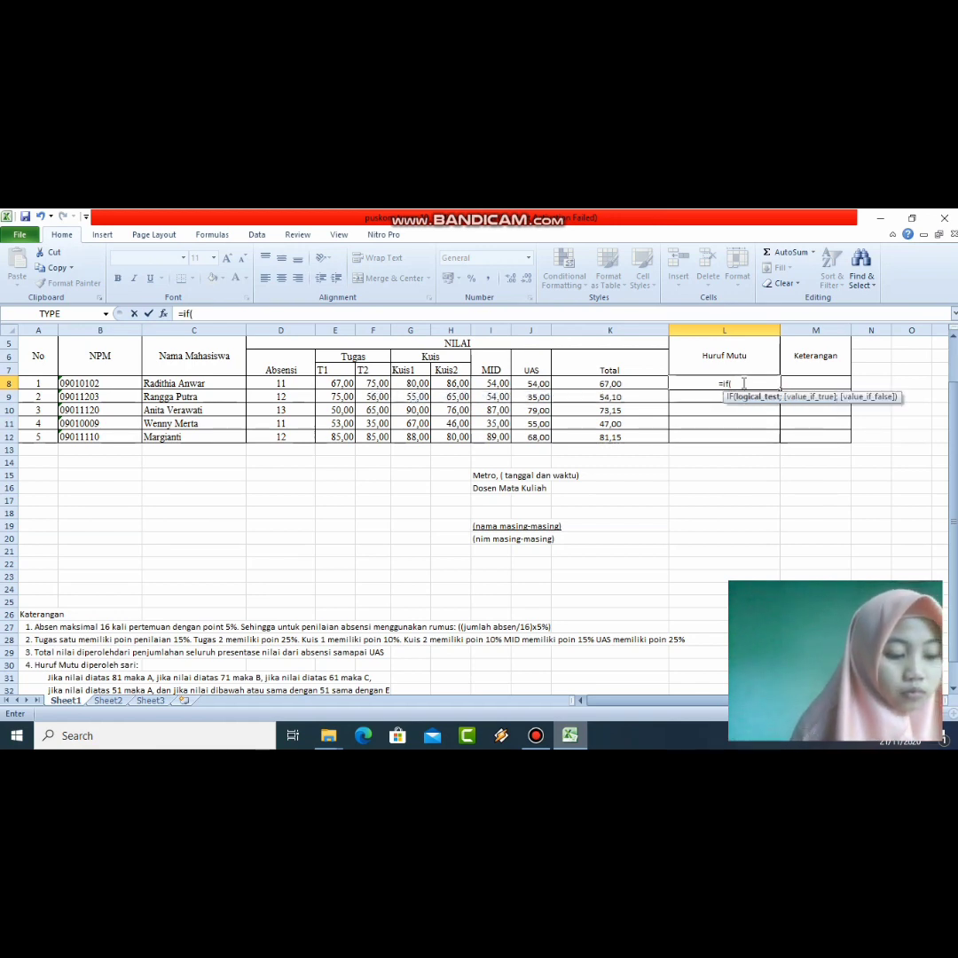
left_click(625, 384)
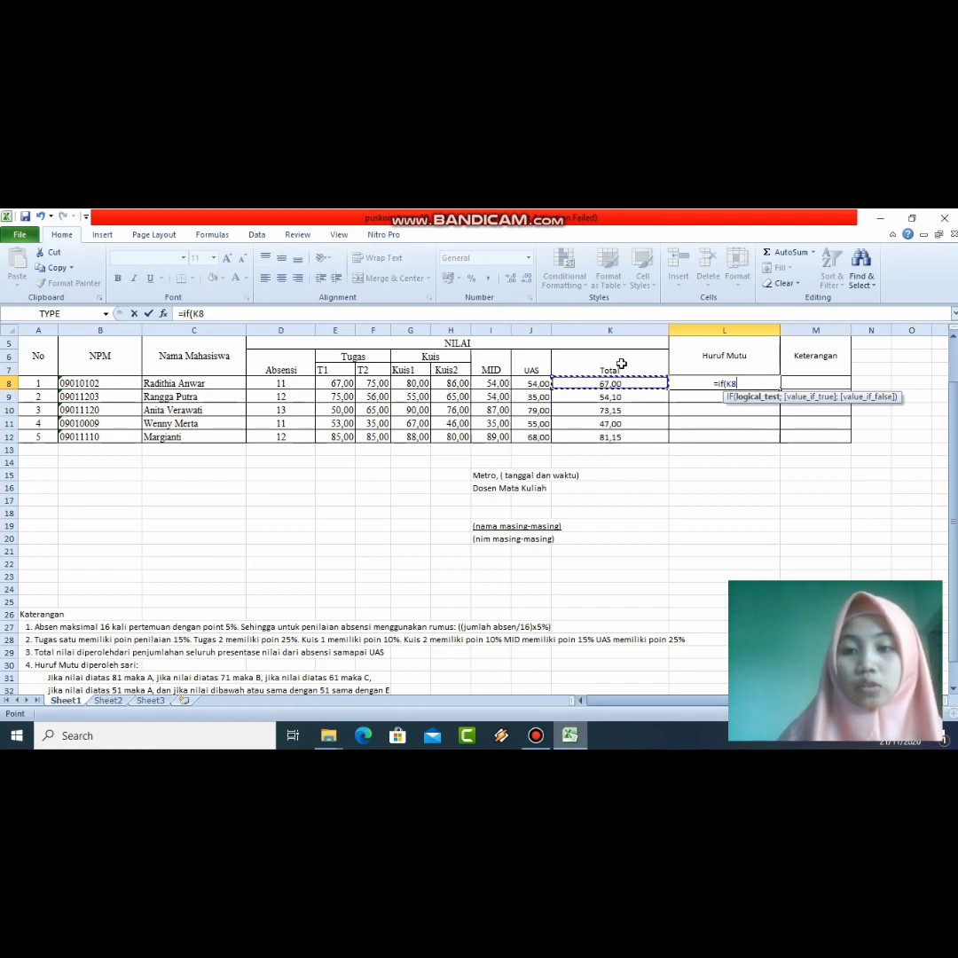
left_click(722, 381)
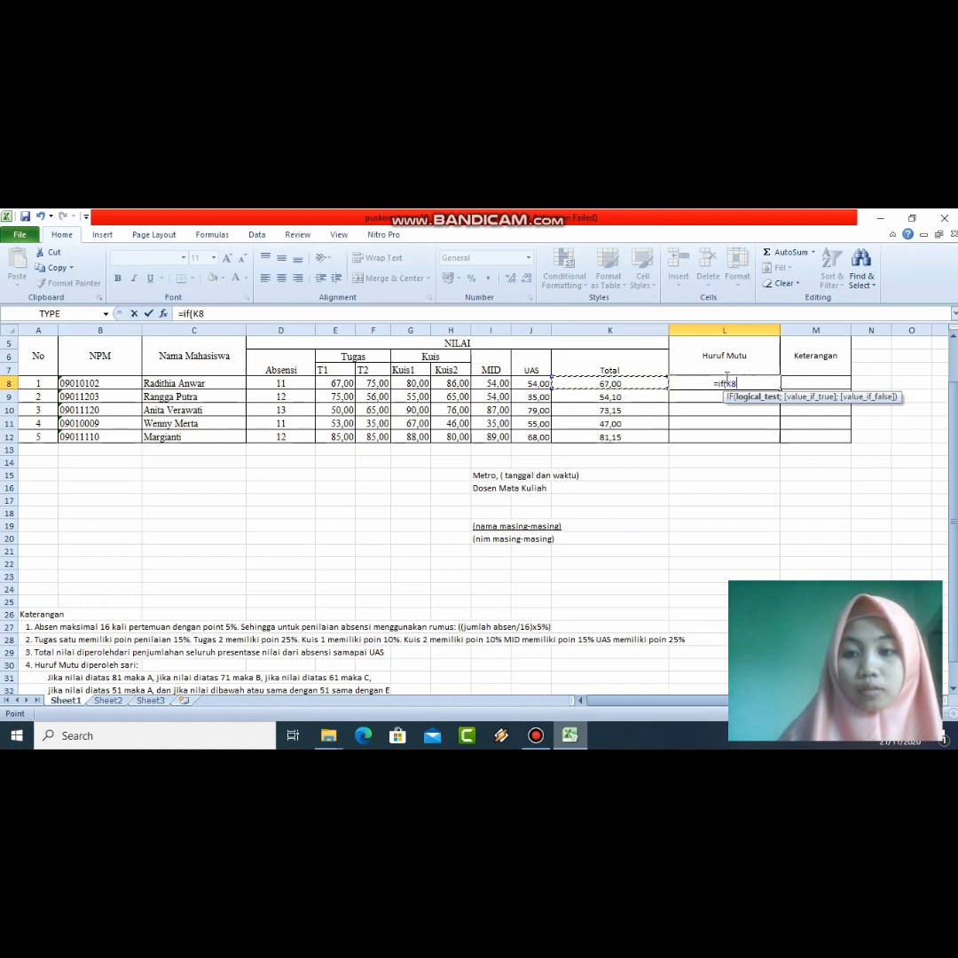
key("BackSpace")
key("BackSpace")
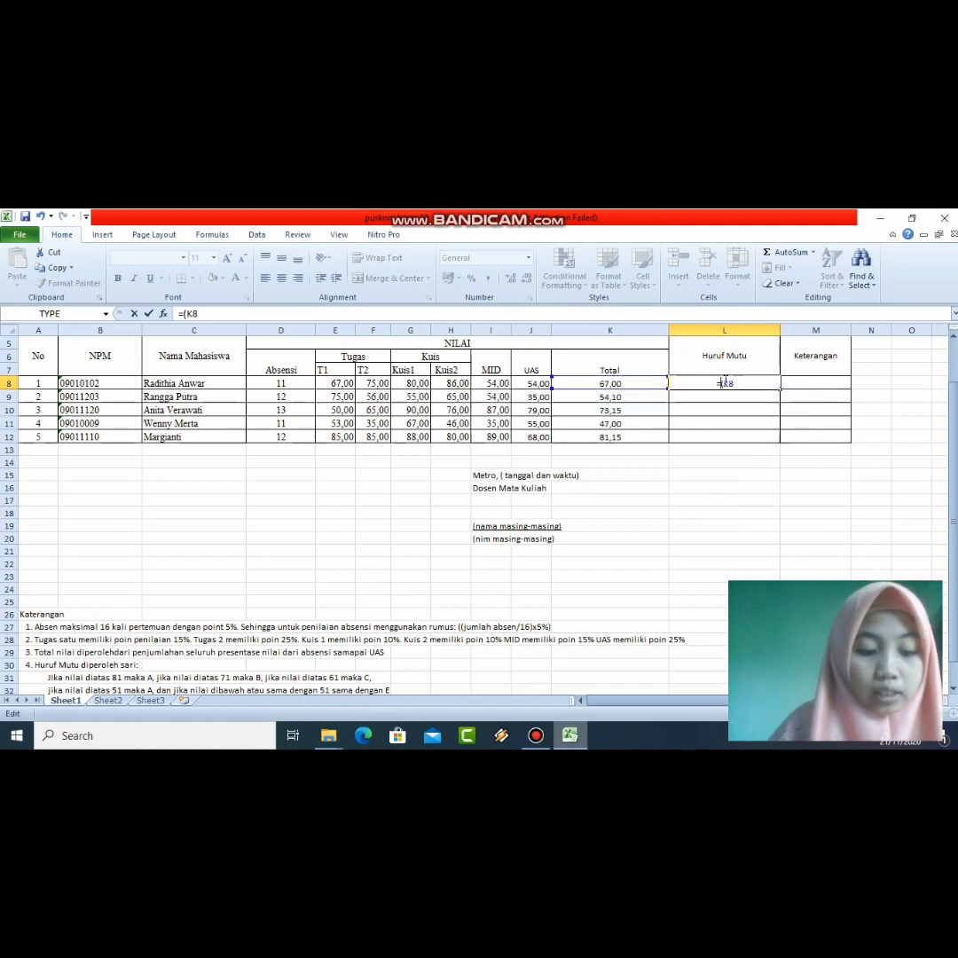
type("IF")
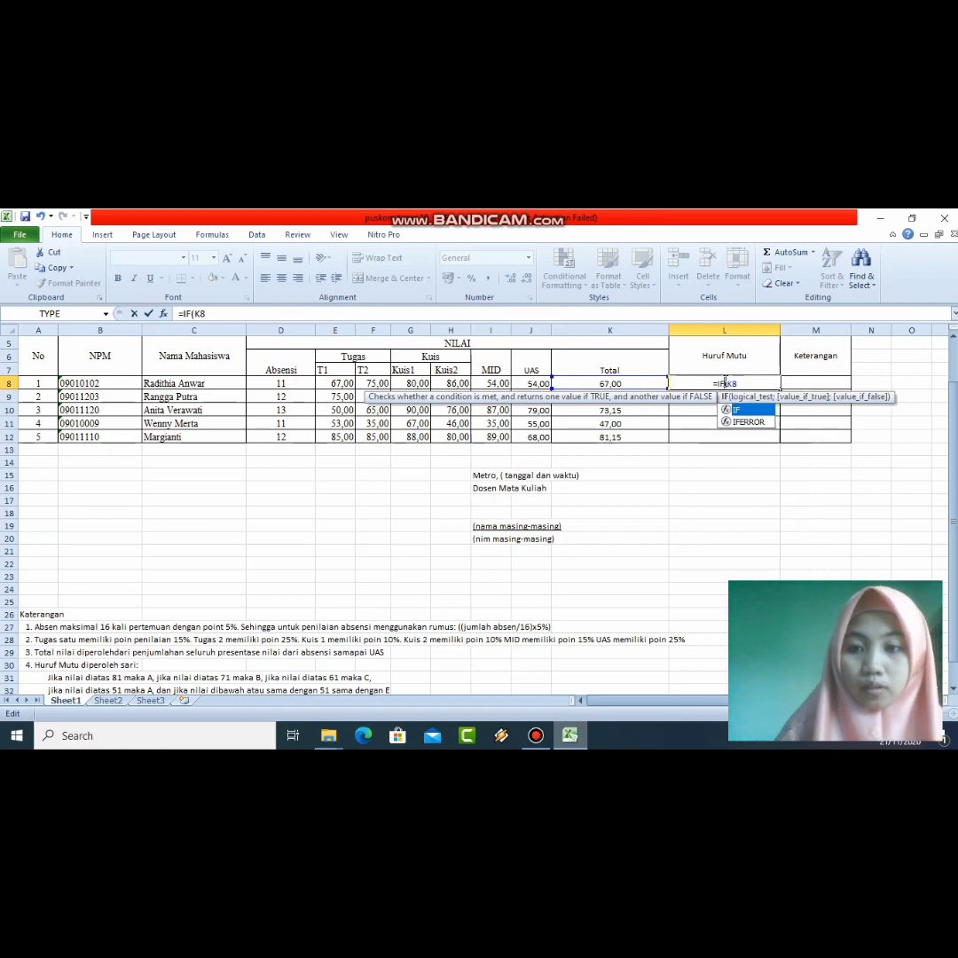
left_click(739, 383)
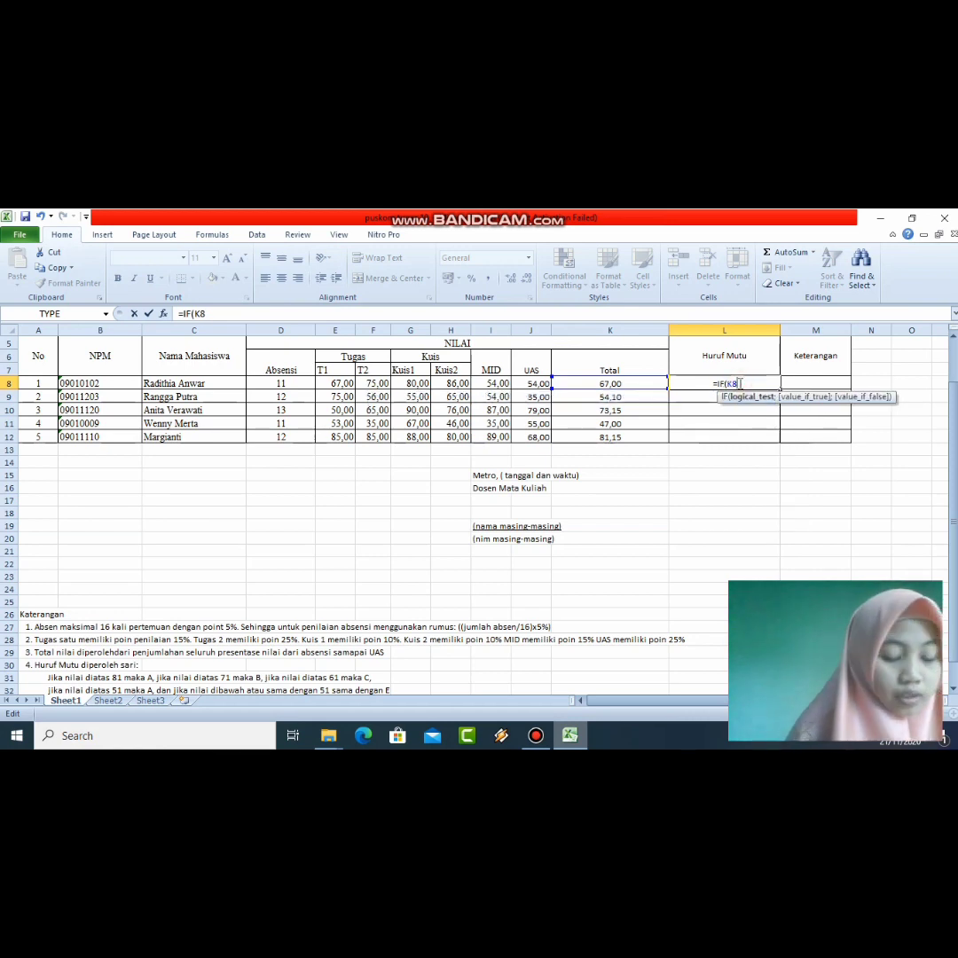
type(">")
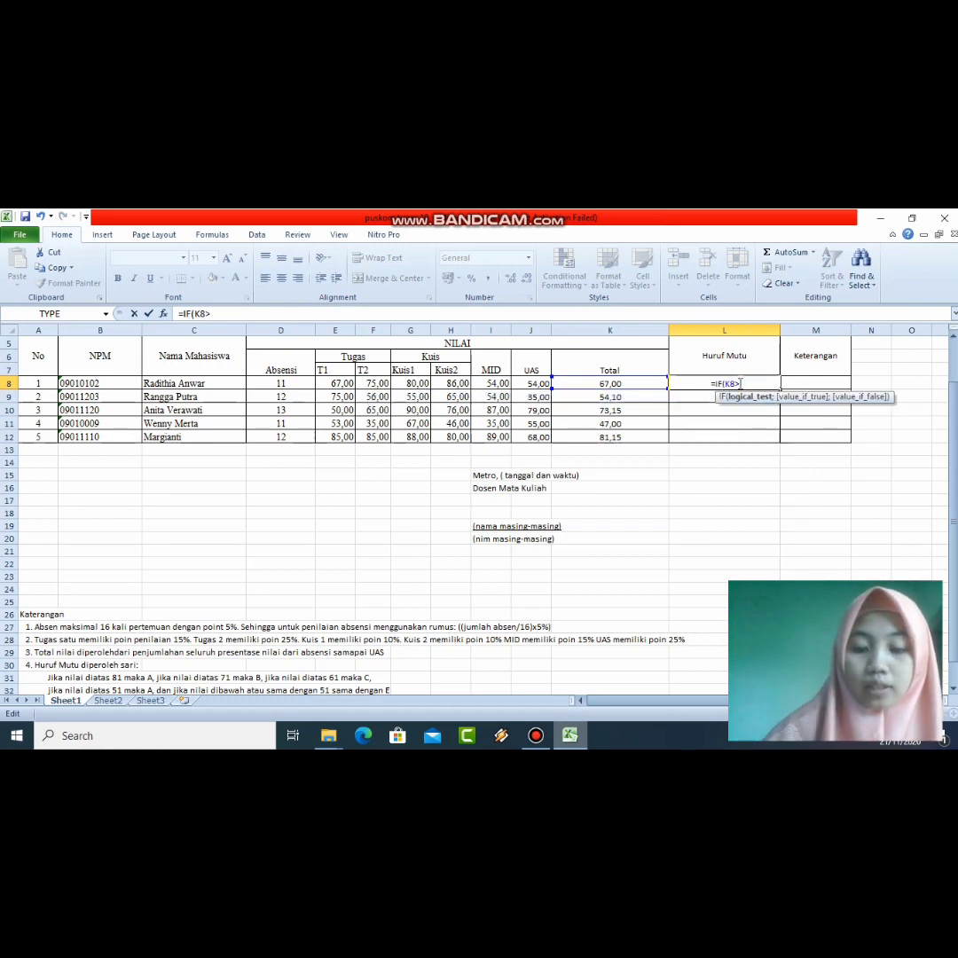
type("=")
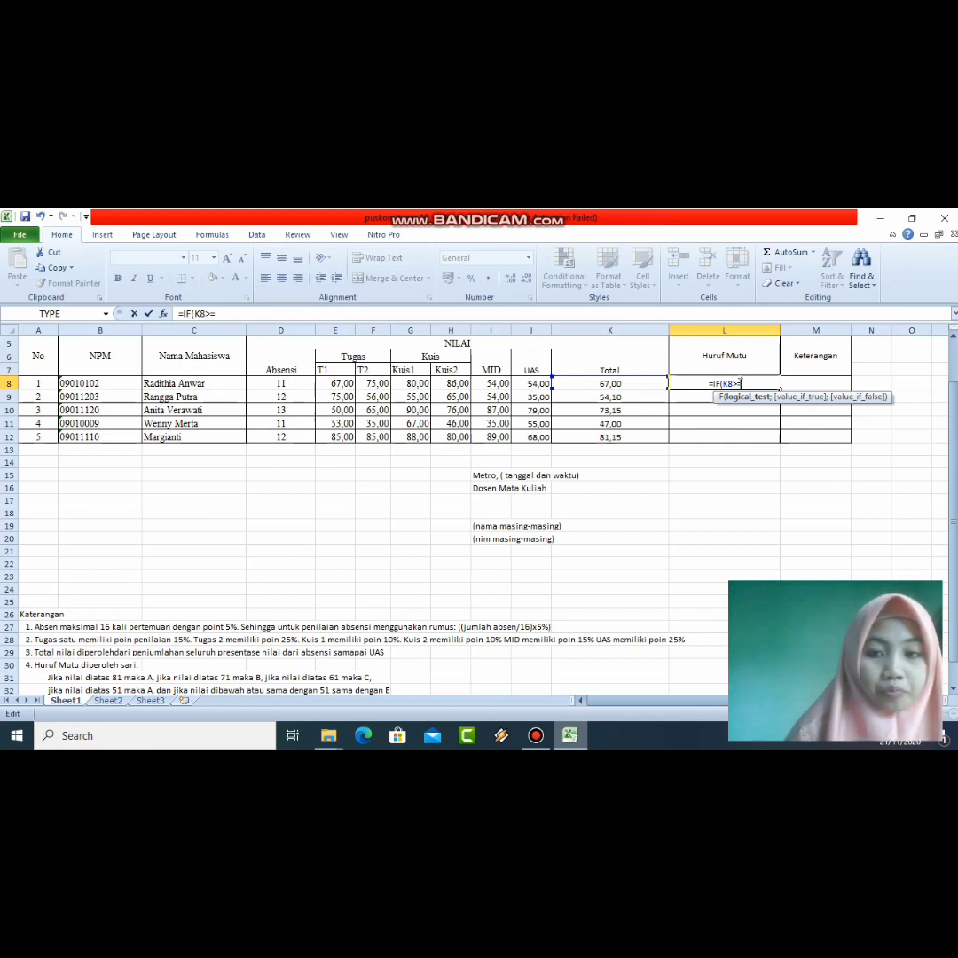
type("81")
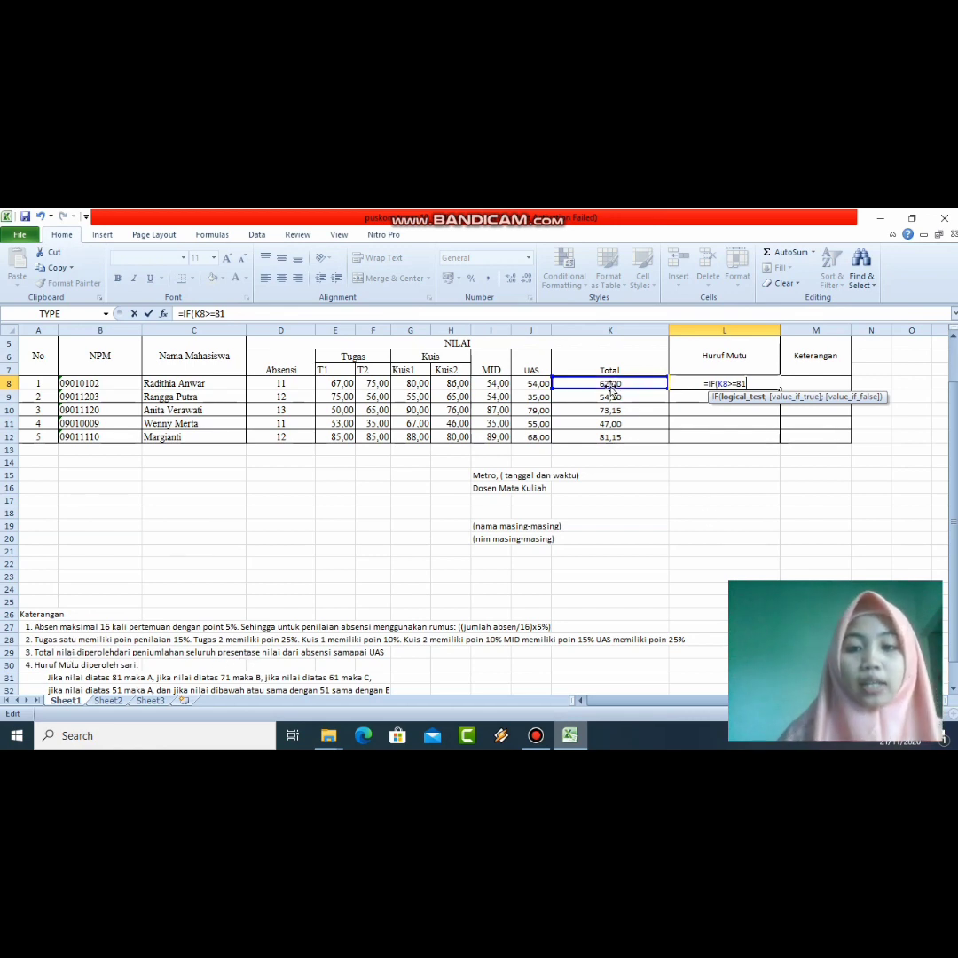
key("BackSpace")
key("BackSpace")
key("BackSpace")
key("BackSpace")
key("BackSpace")
key("BackSpace")
key("BackSpace")
key("BackSpace")
key("BackSpace")
key("BackSpace")
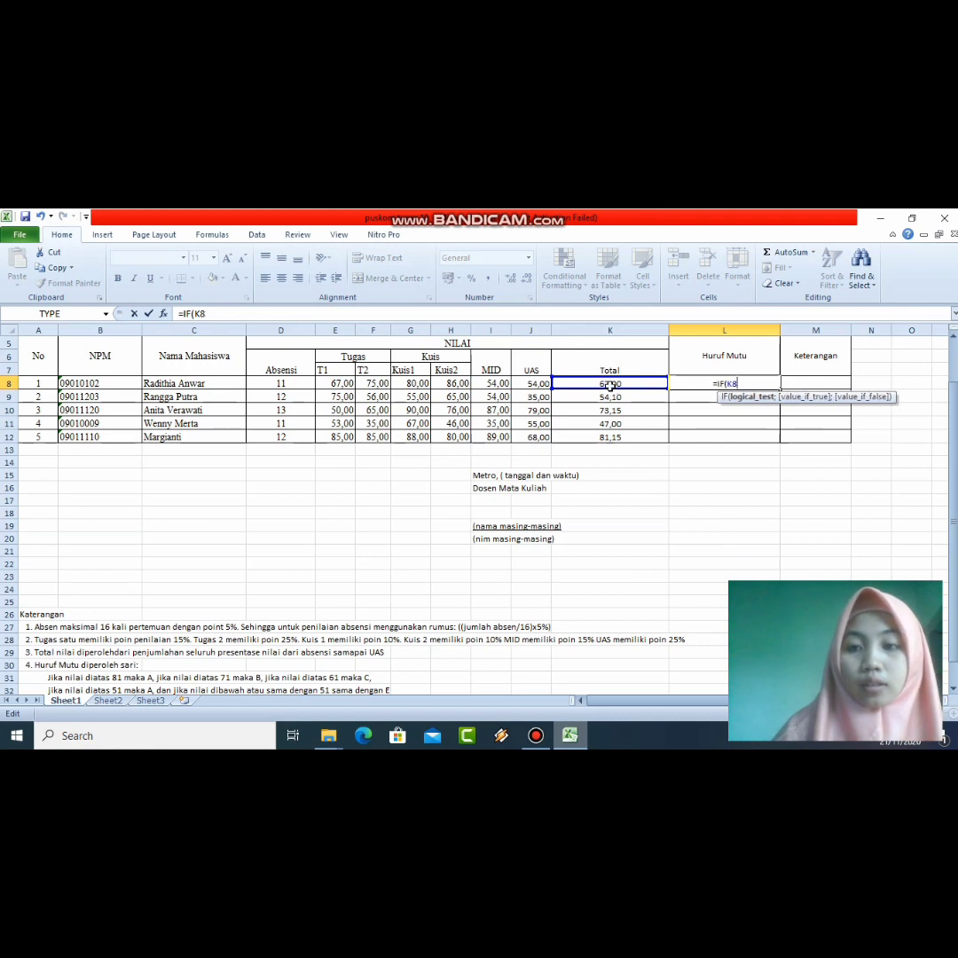
left_click(609, 386)
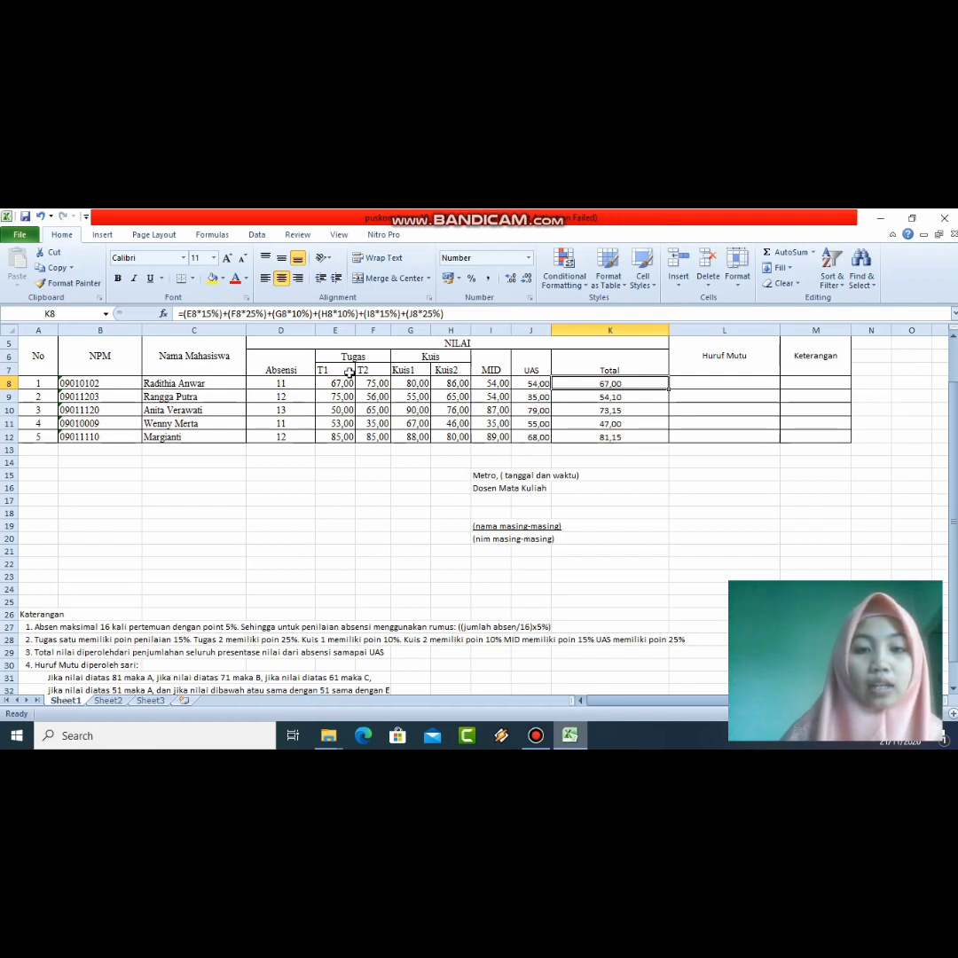
left_click(698, 382)
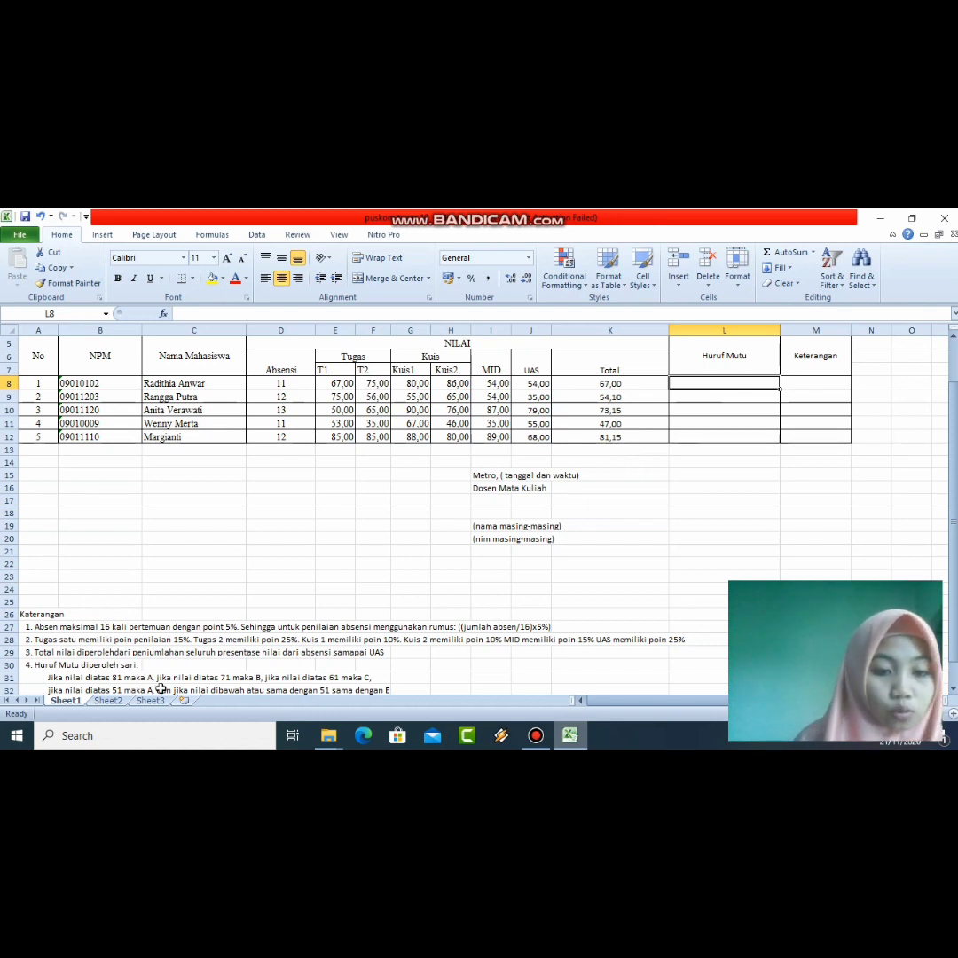
Step: Start L8's grade formula as =IF(K8>=81;
left_click_drag(945, 542, 945, 554)
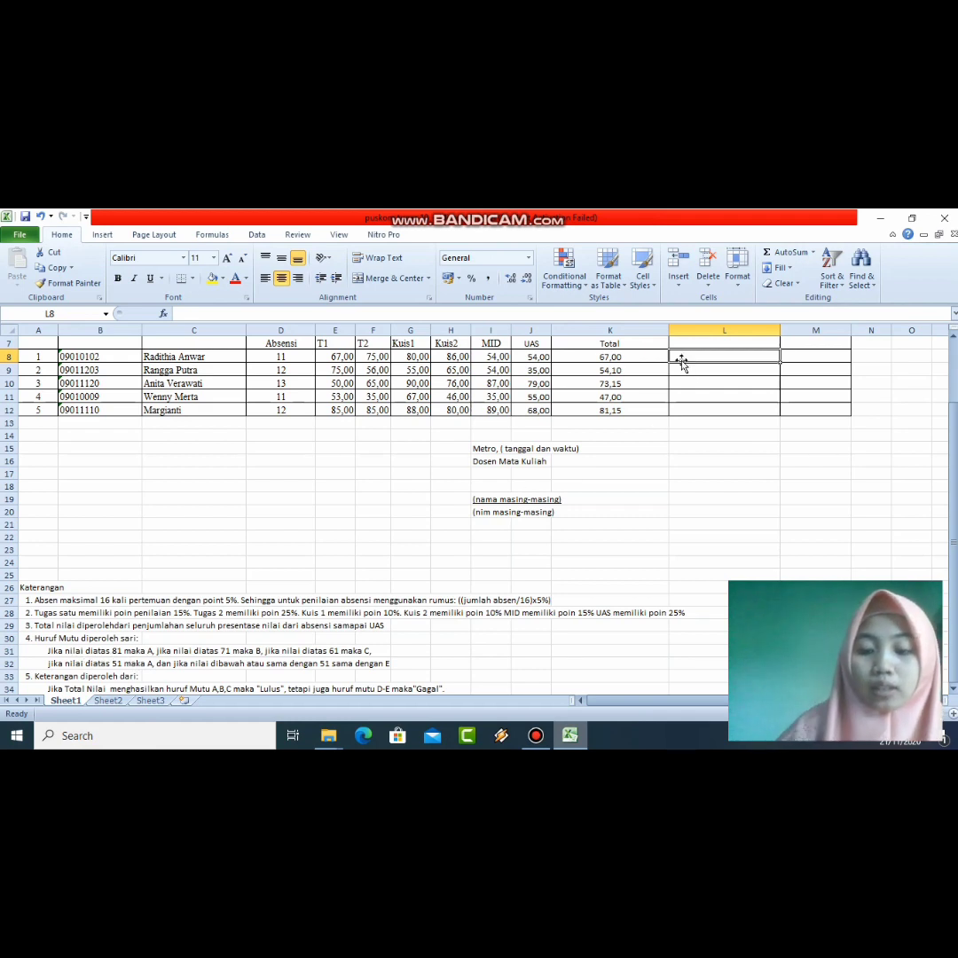
type("=I")
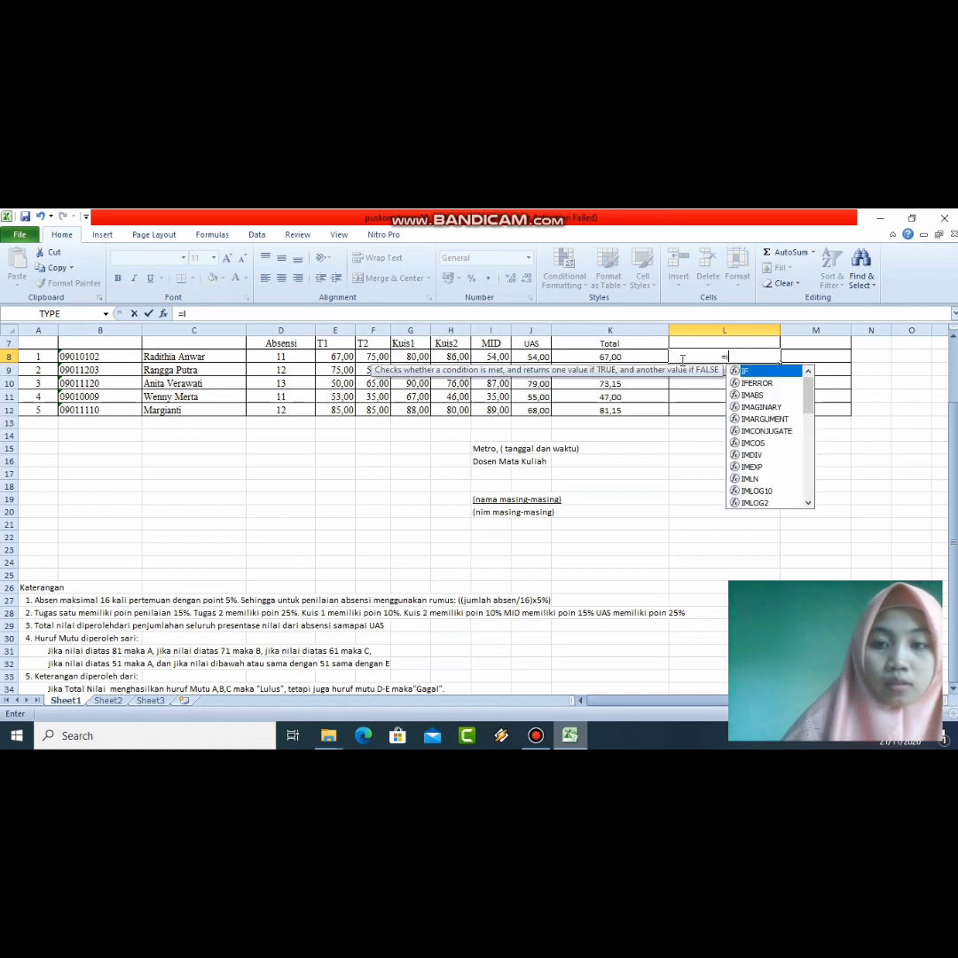
type("F")
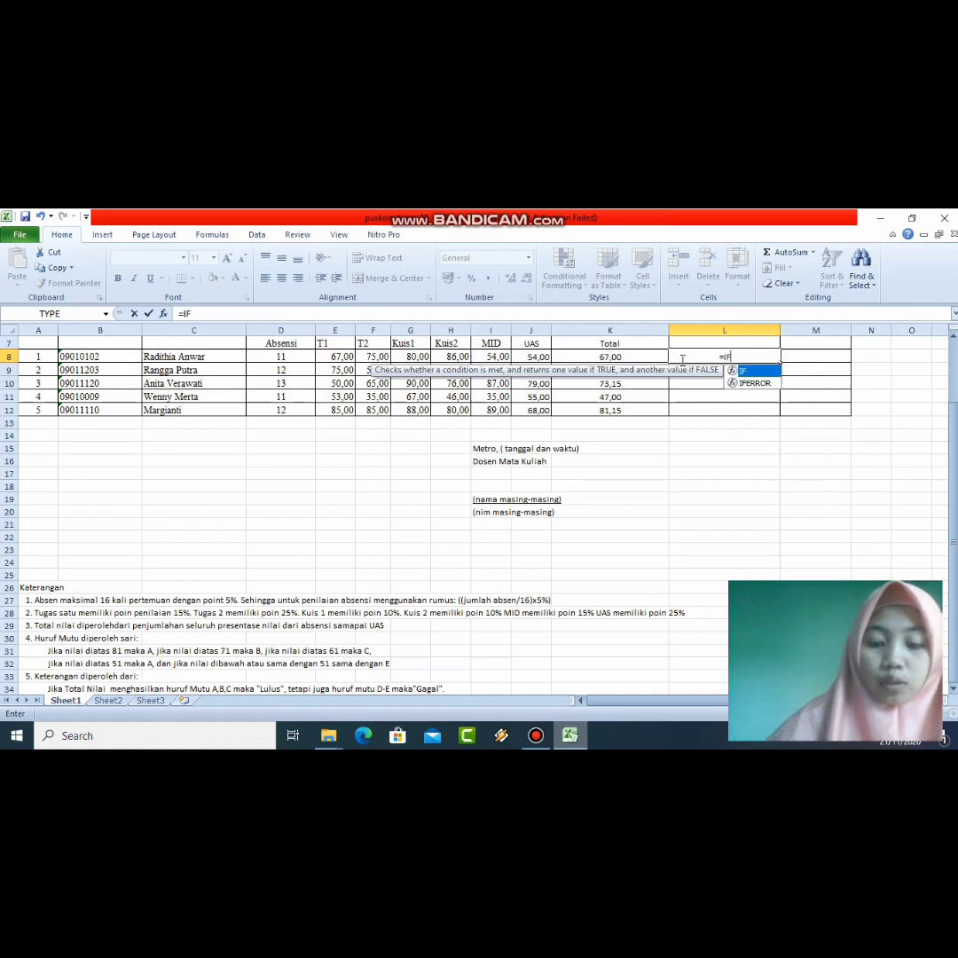
type("(")
left_click(590, 359)
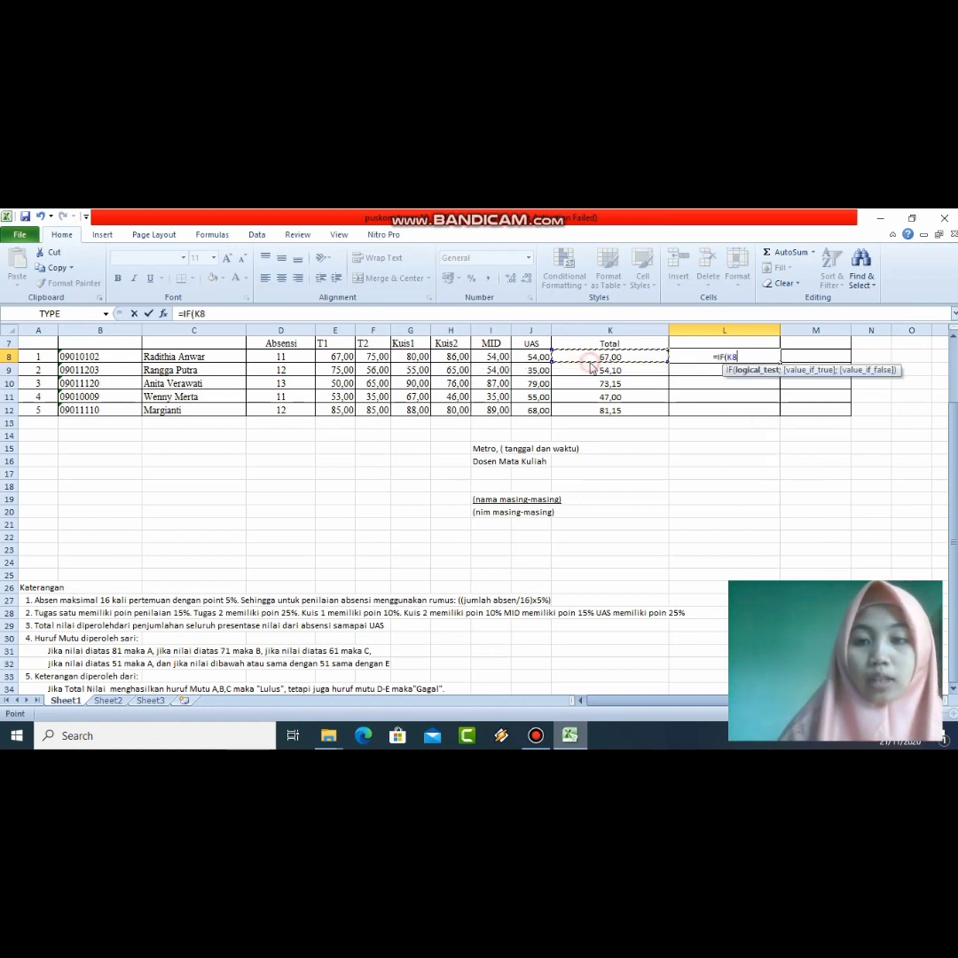
type(">")
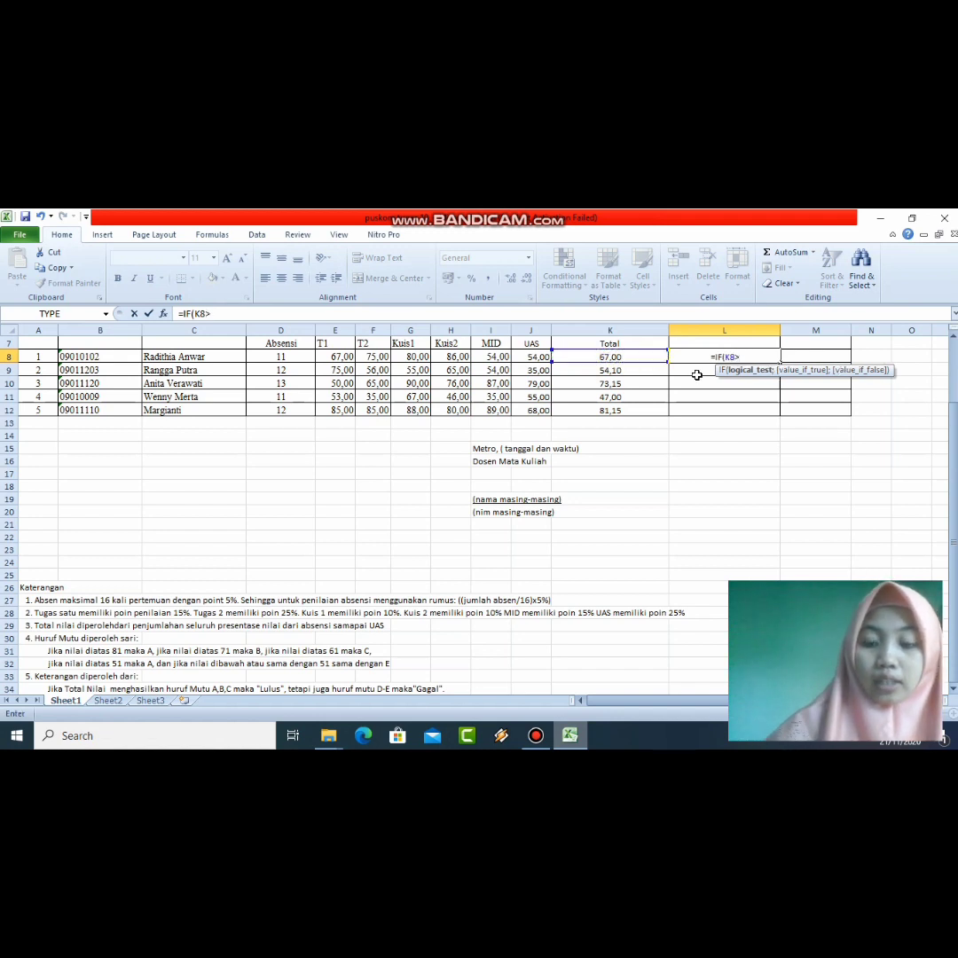
type("=")
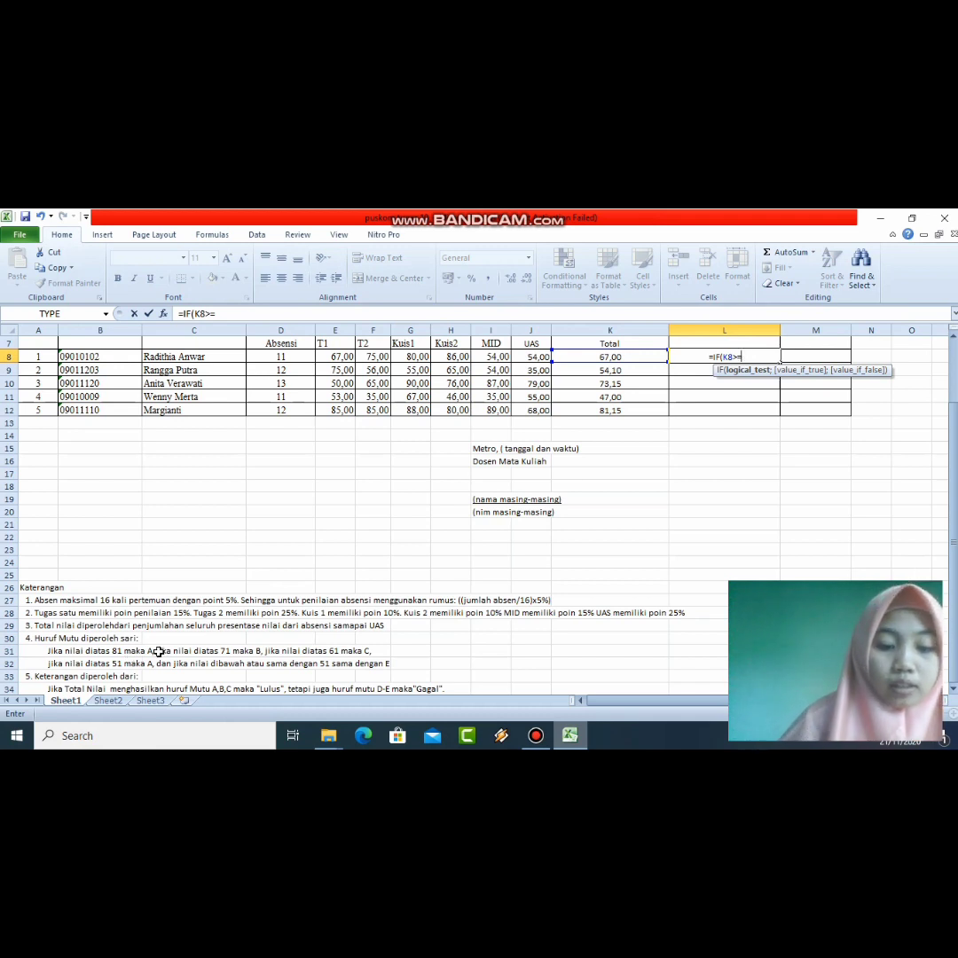
type("81")
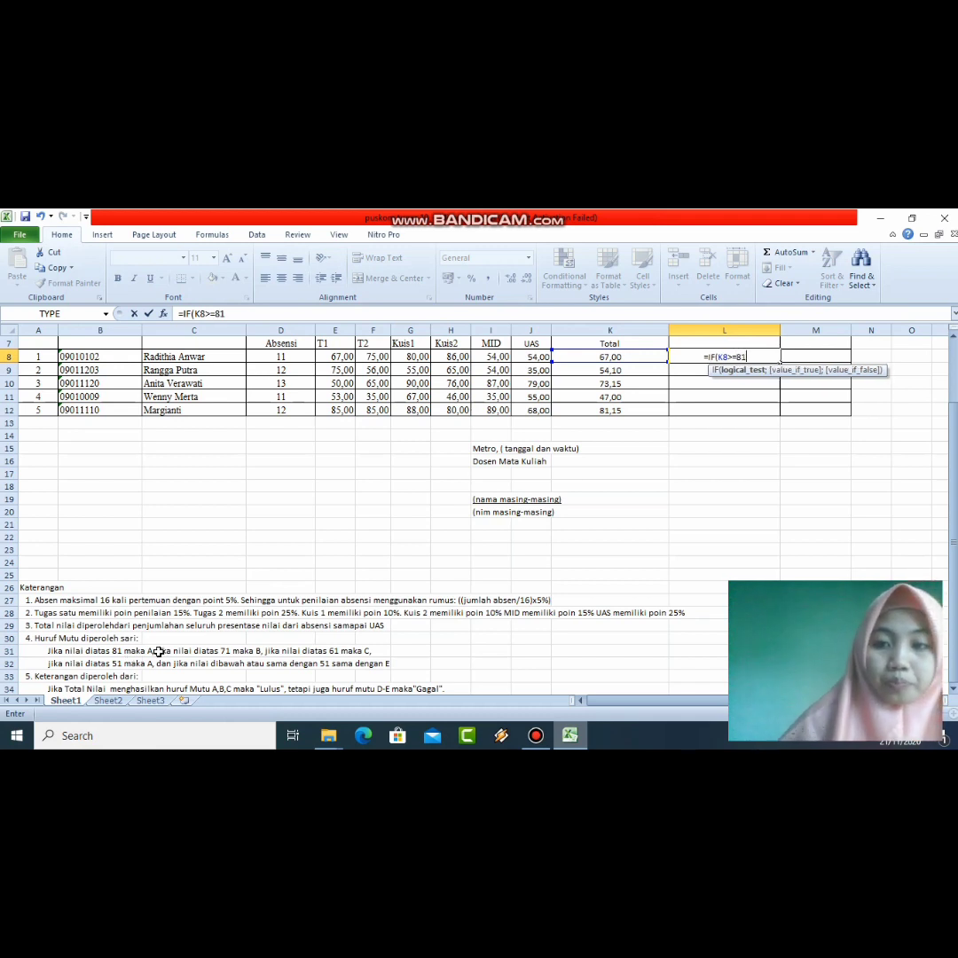
type(";")
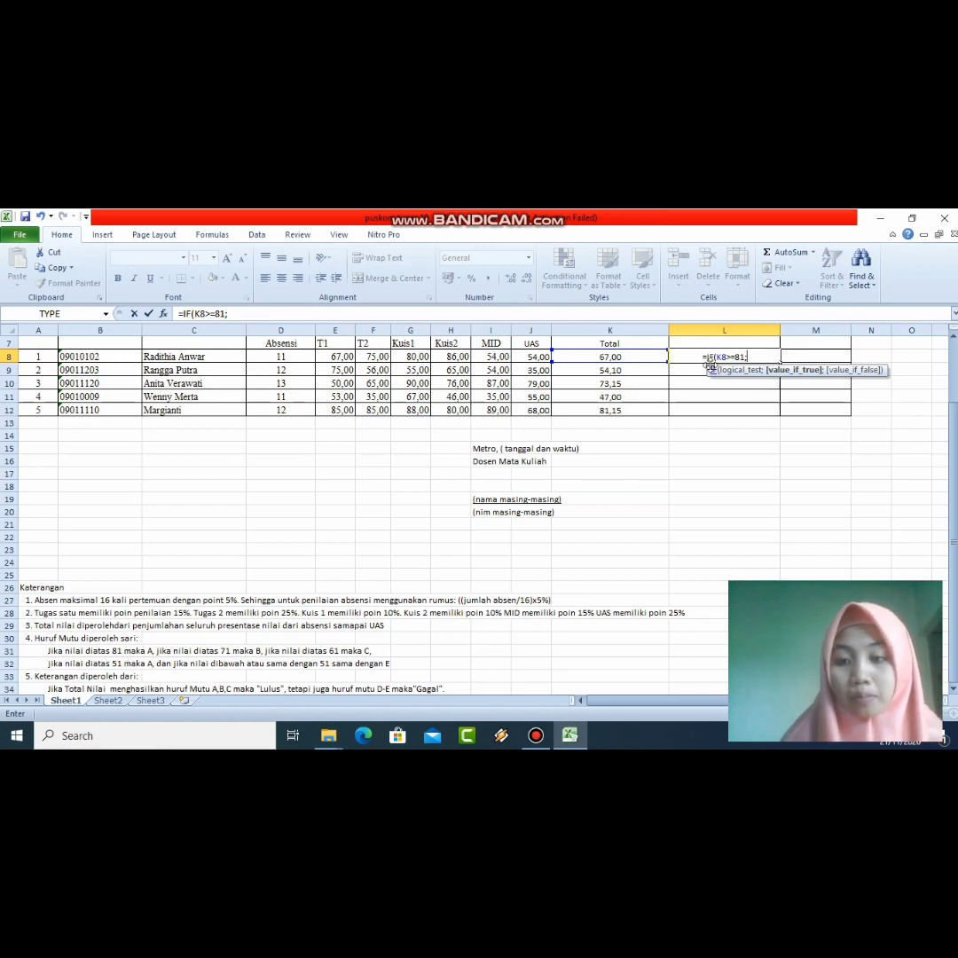
Step: Add the "A" result and the K8>=71 "B" tier to L8's nested IF
type("\"")
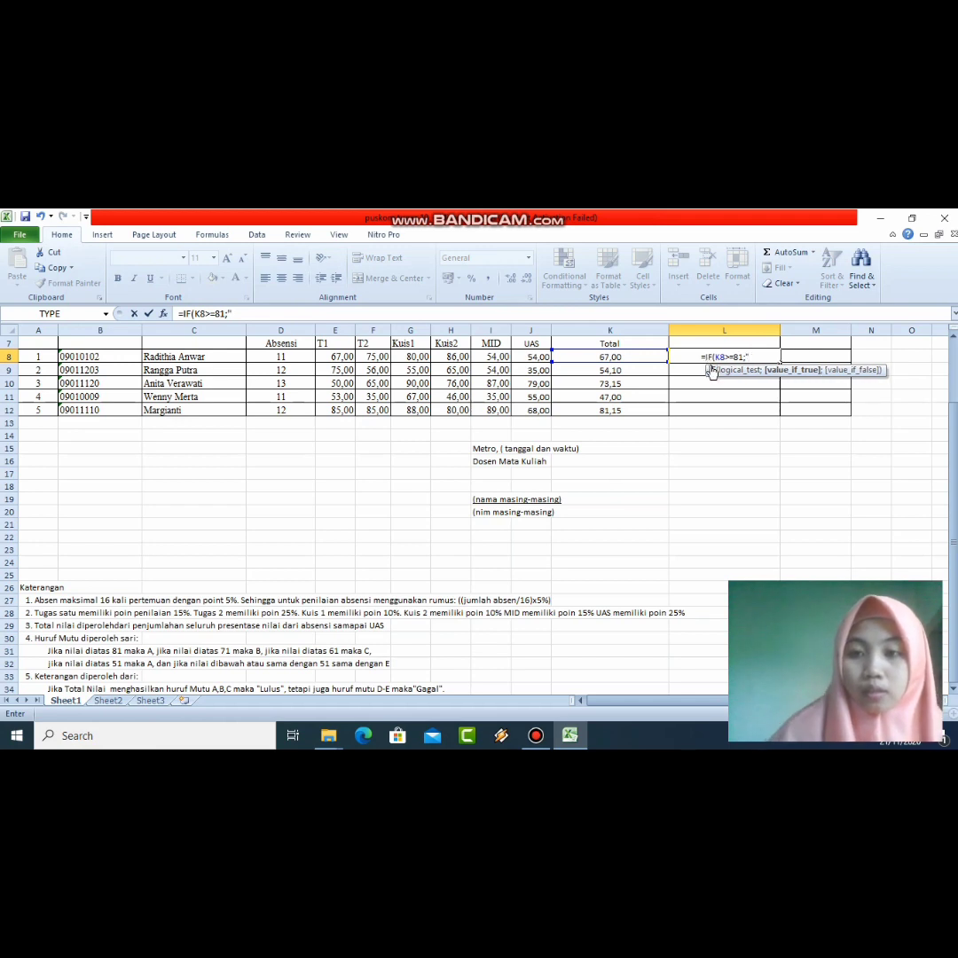
type("A")
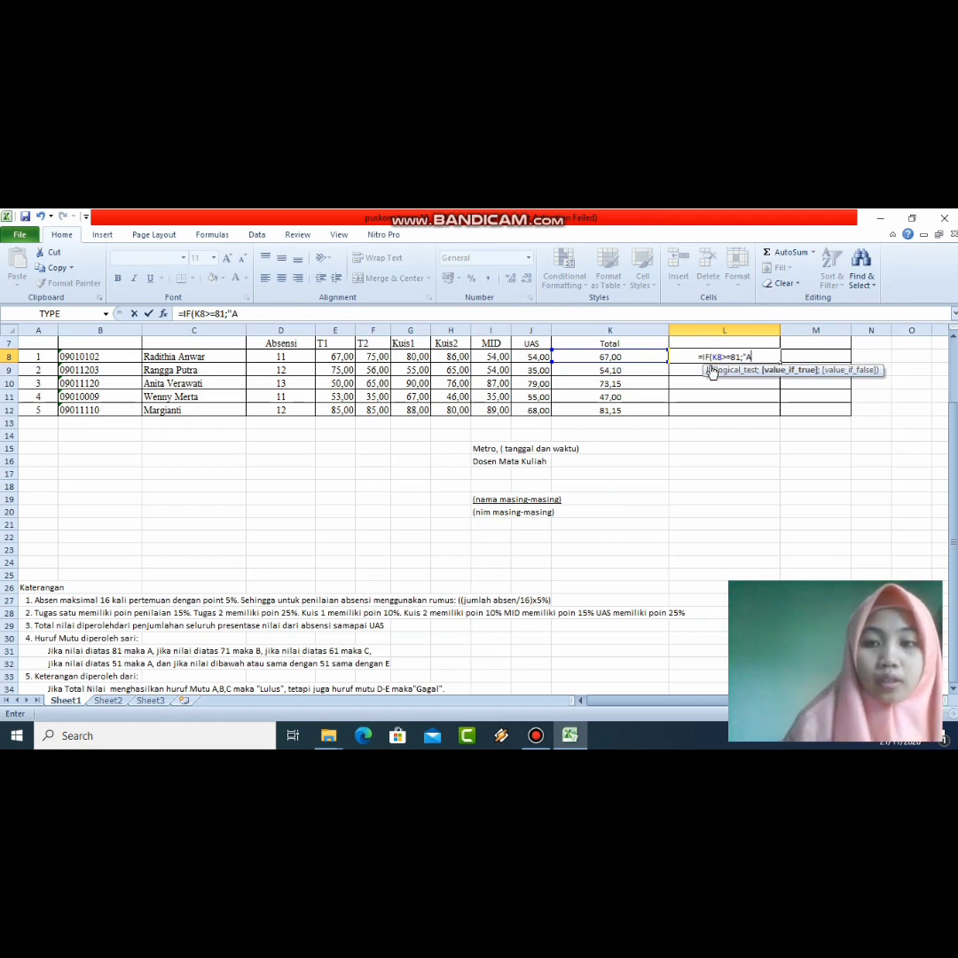
type("\"")
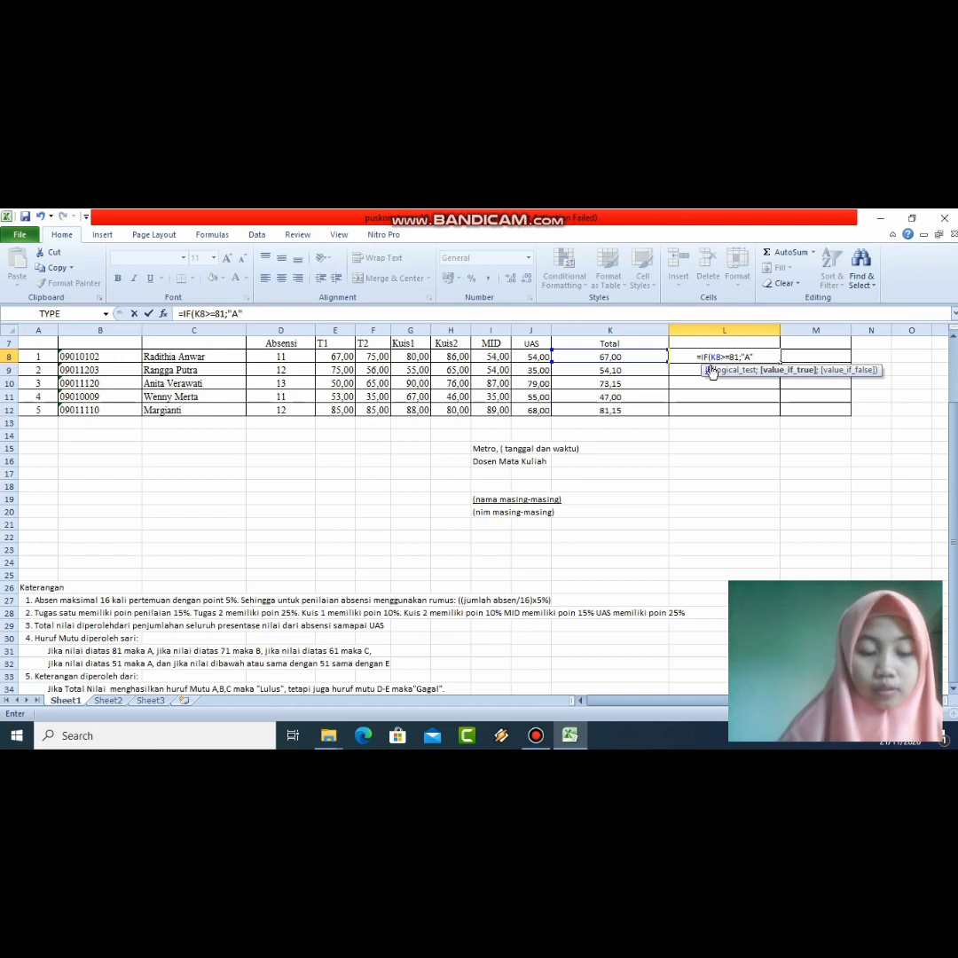
type(";")
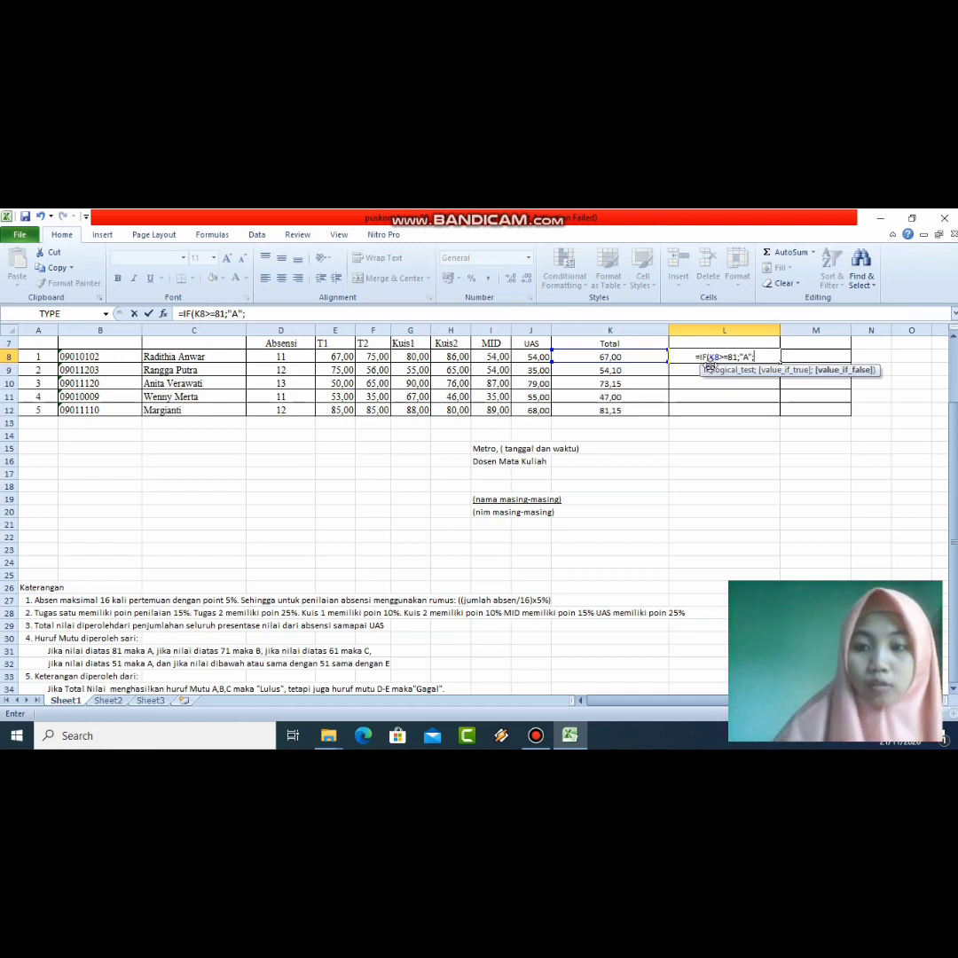
type("IF")
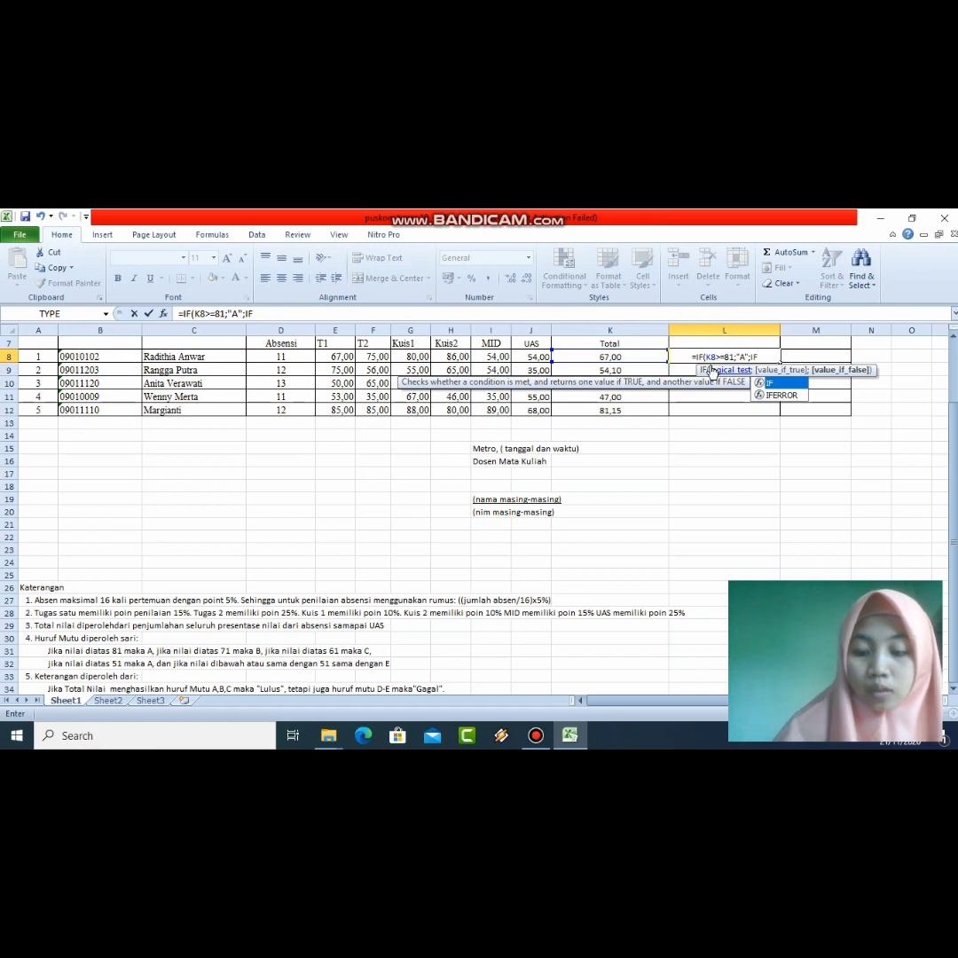
type("(")
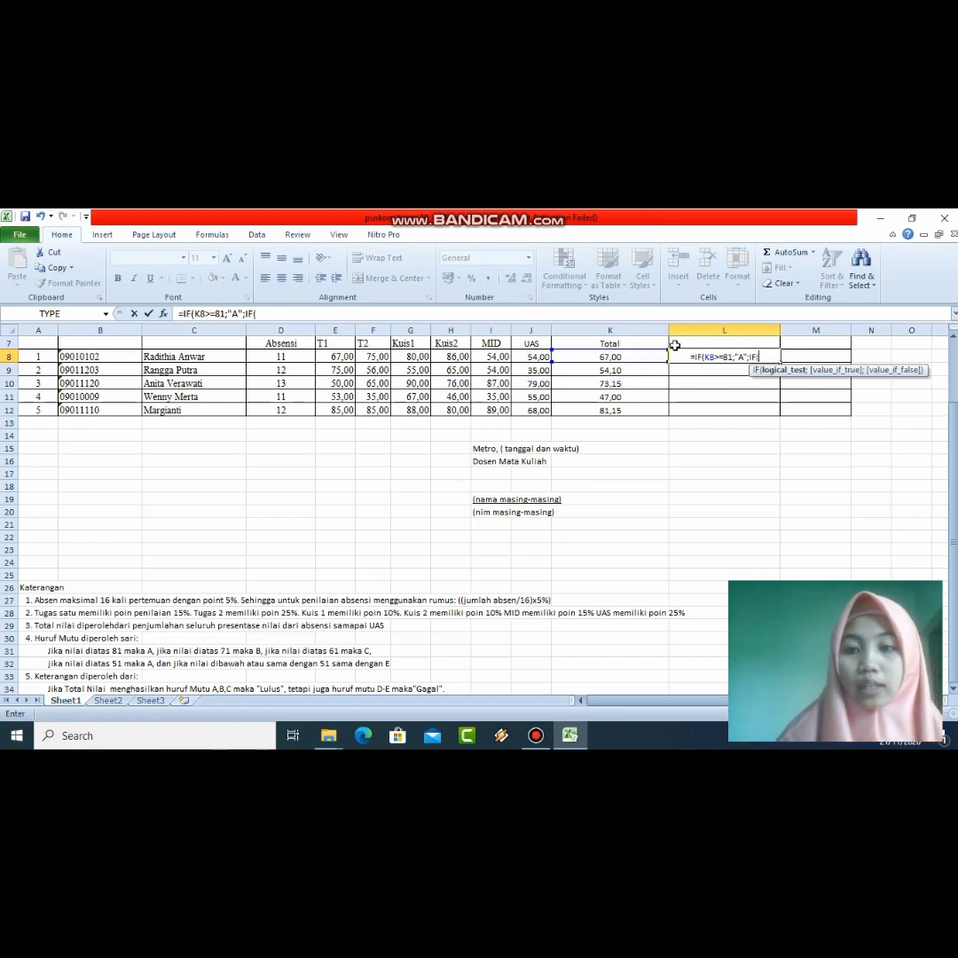
left_click(635, 358)
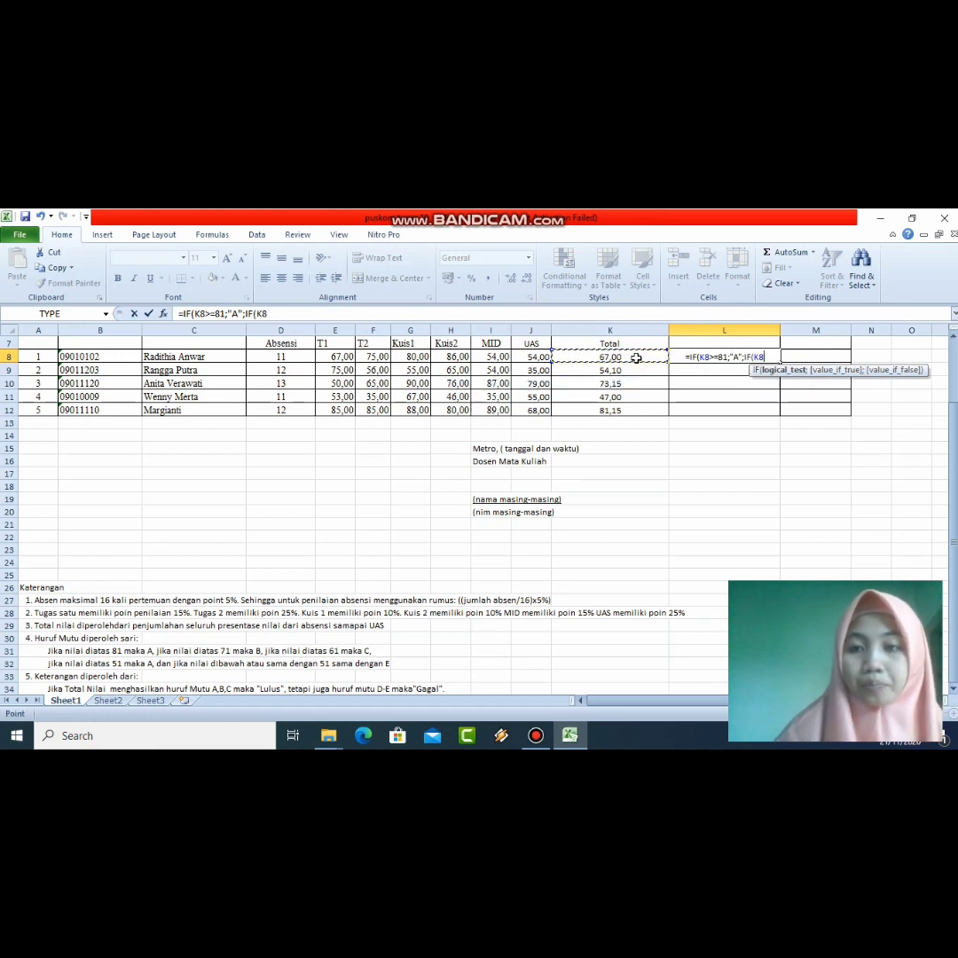
type(">")
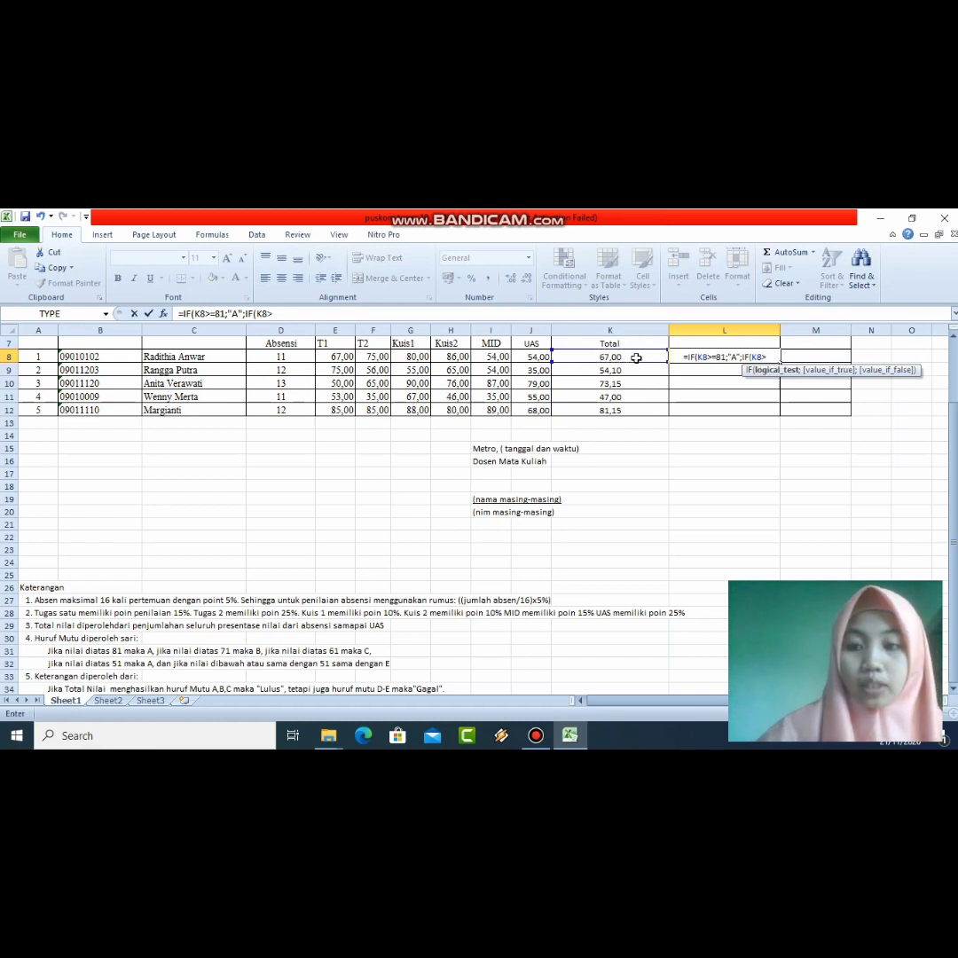
type("=")
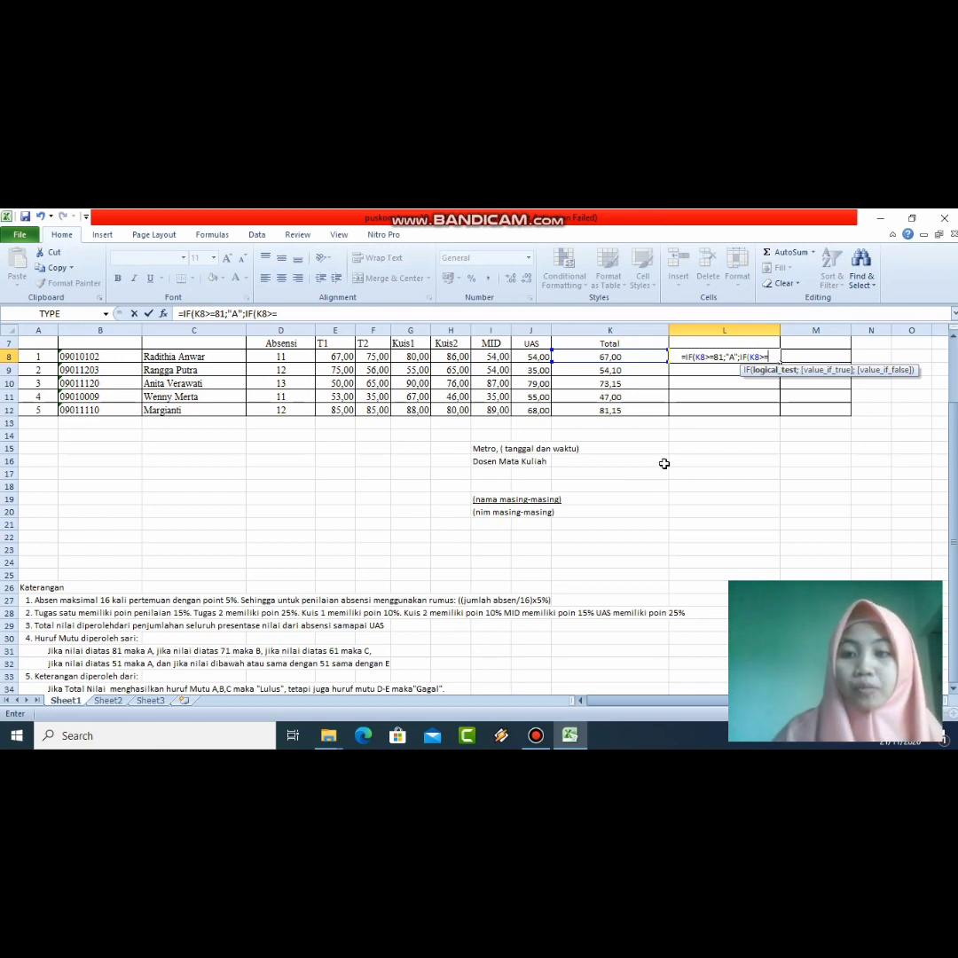
type("7")
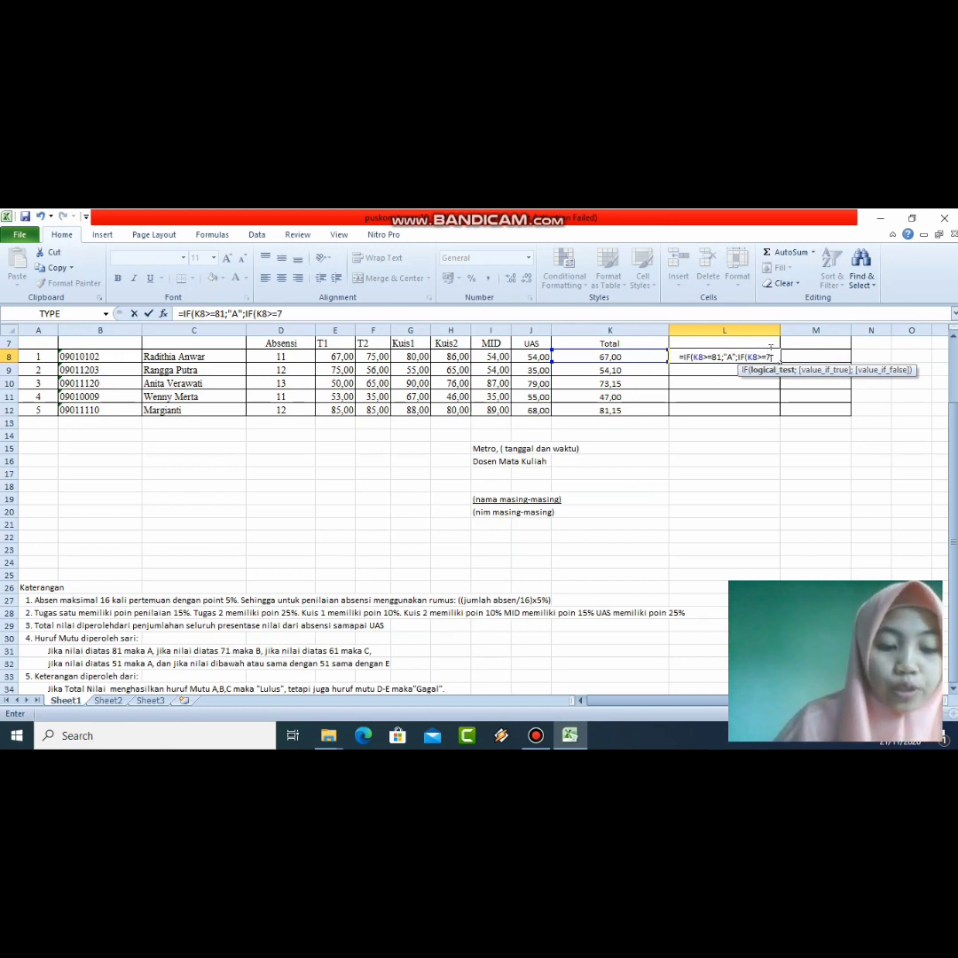
type("1;")
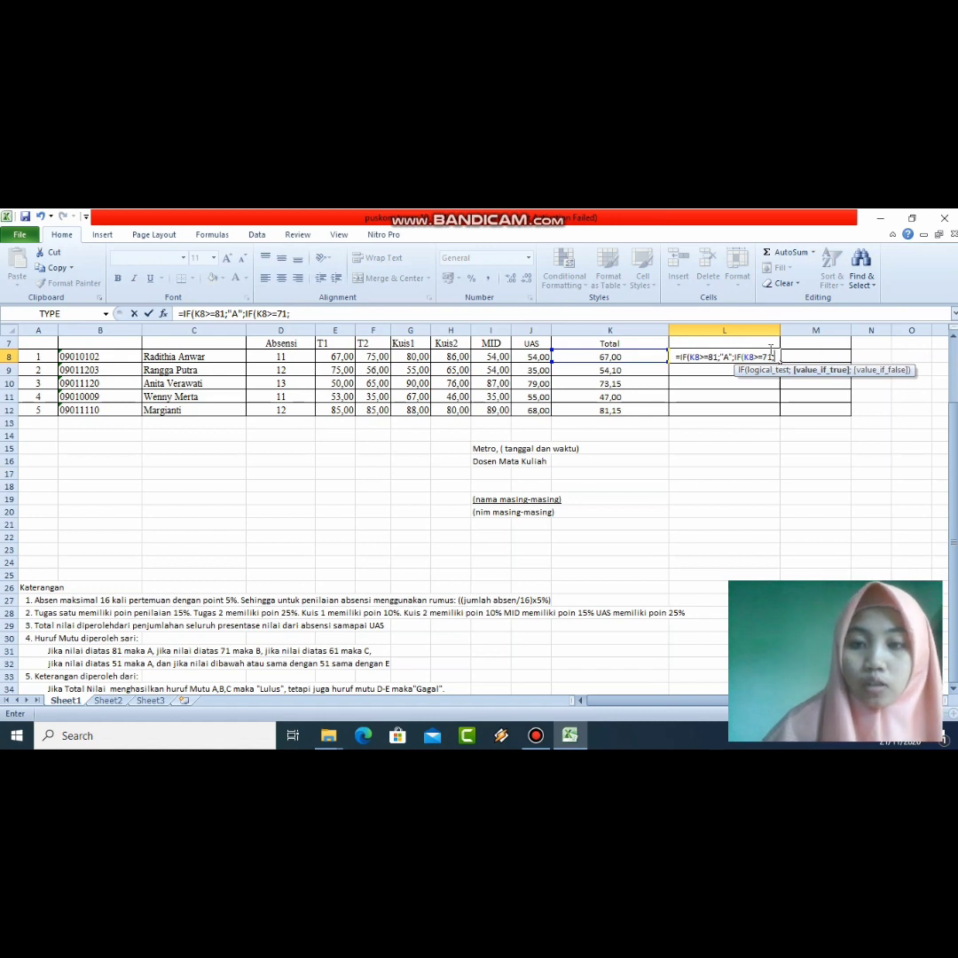
type("\"")
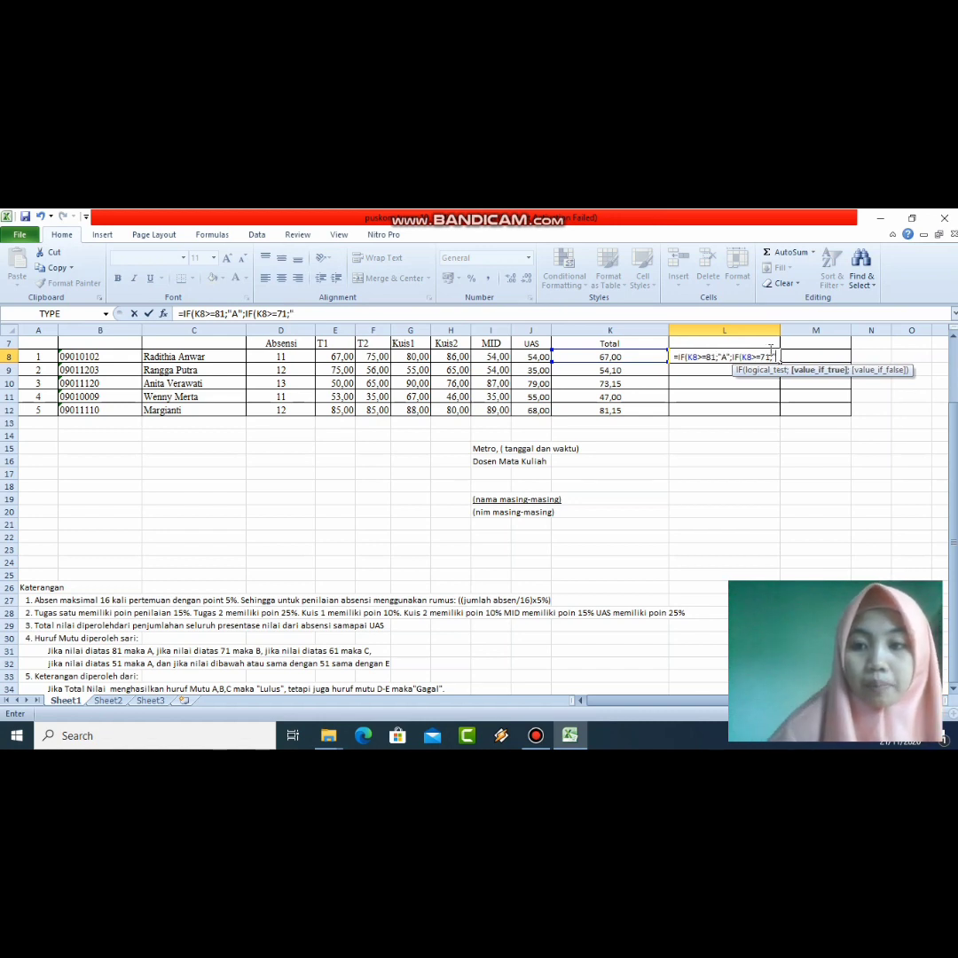
type("B\"")
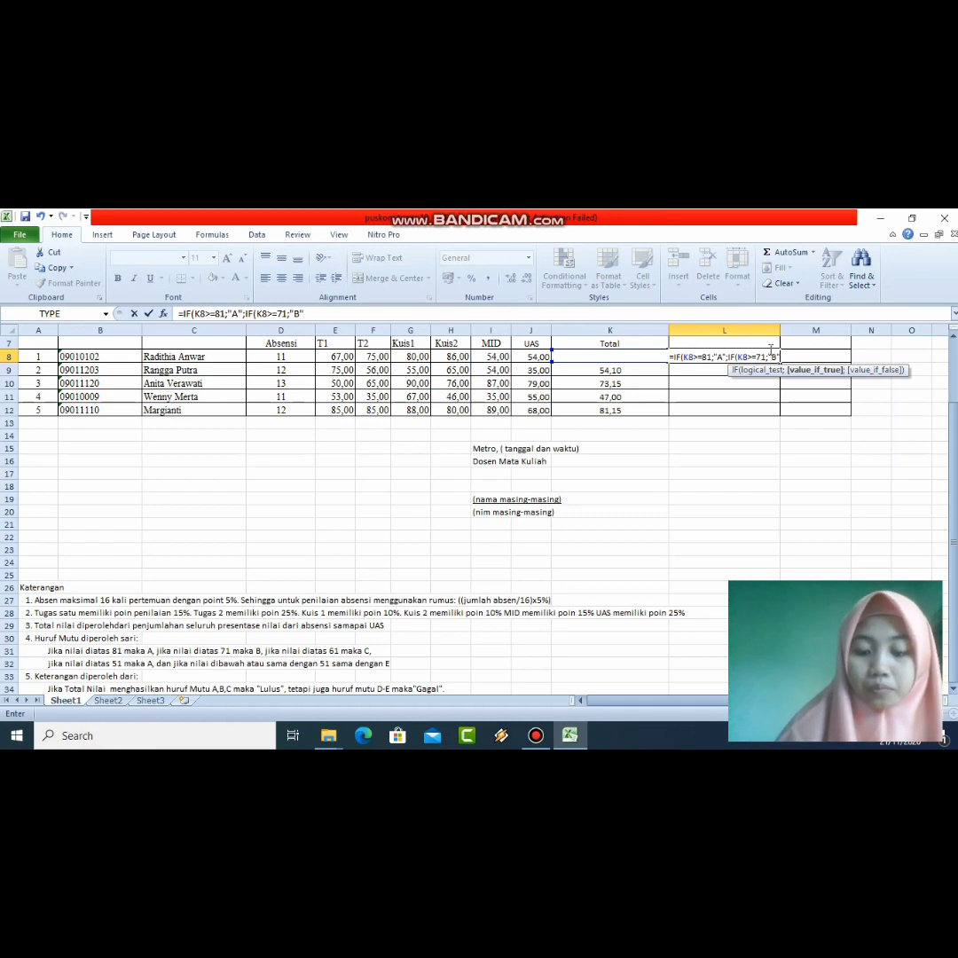
type(";")
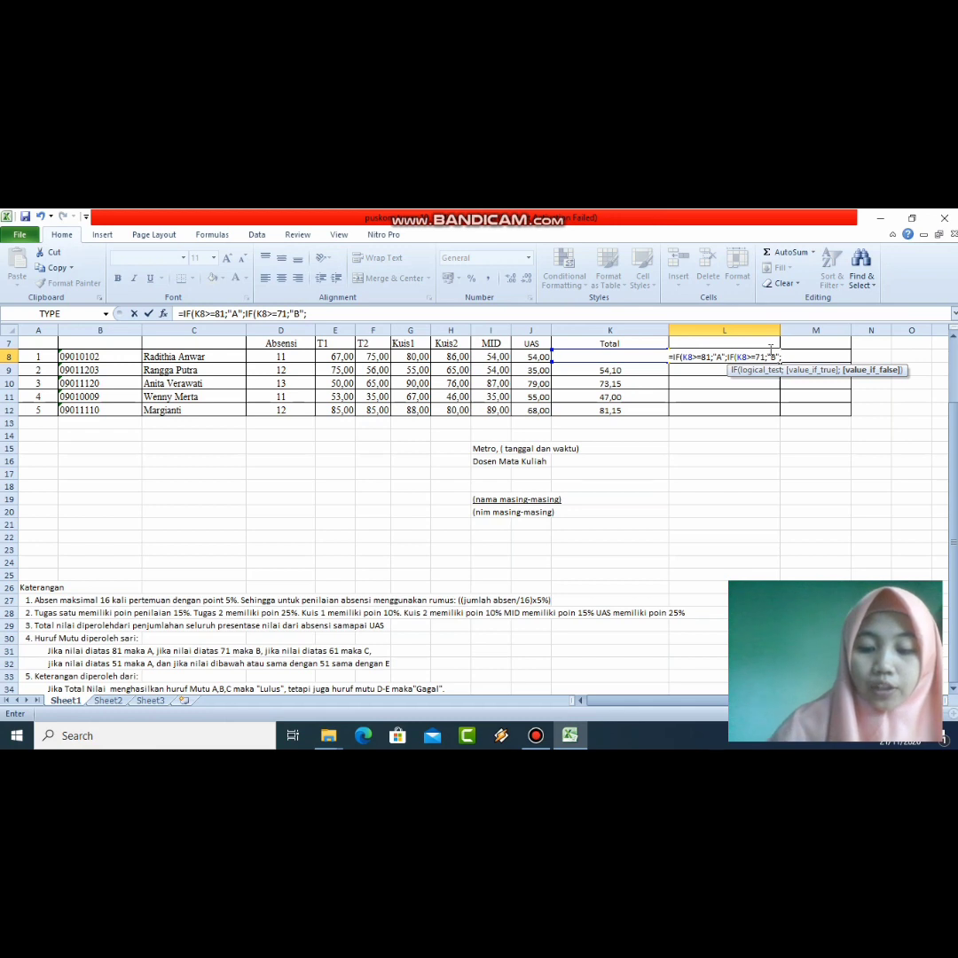
type("IF")
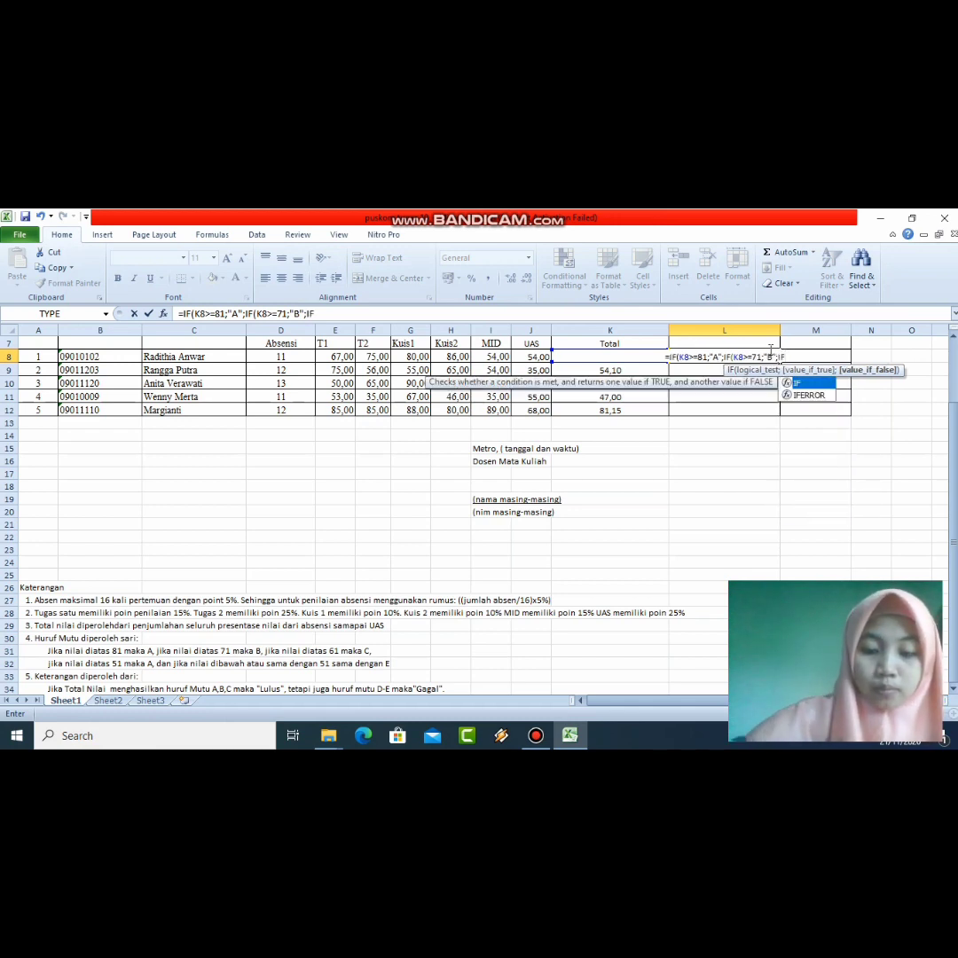
type("(")
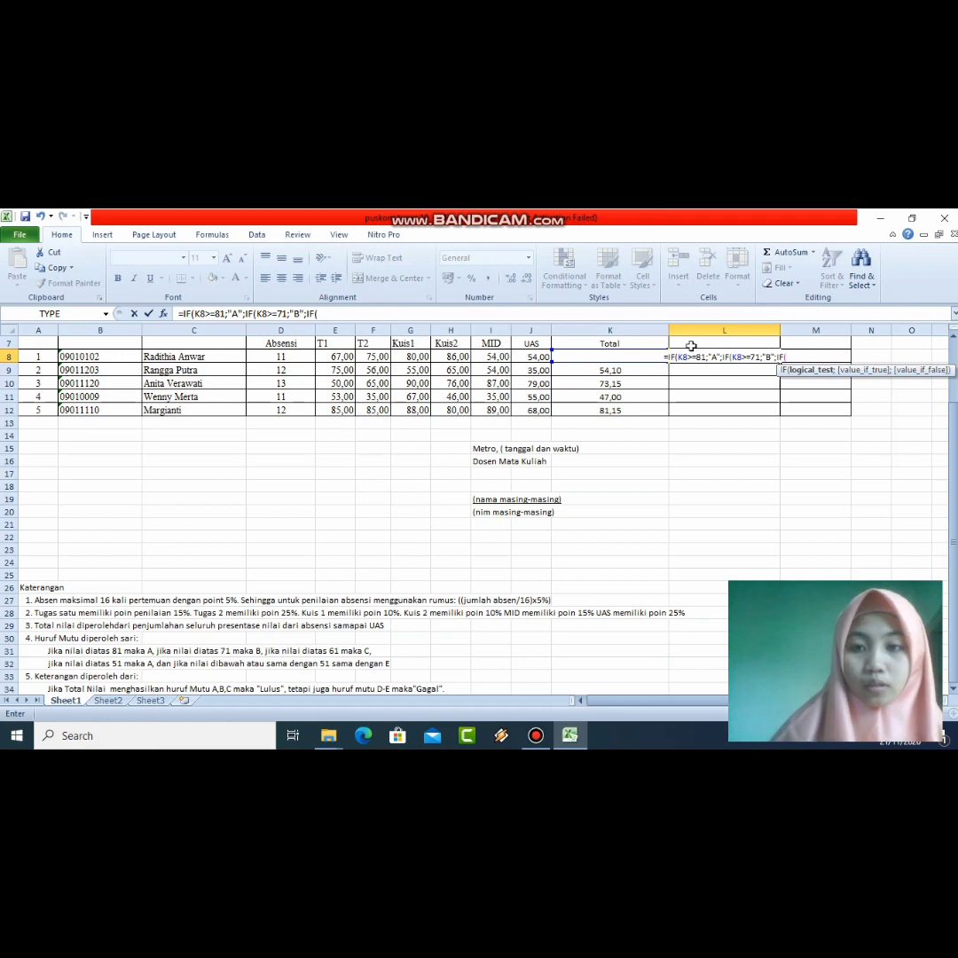
Step: Add the K8>=61 "C" tier, correcting the separator after "C" to a semicolon
left_click(624, 355)
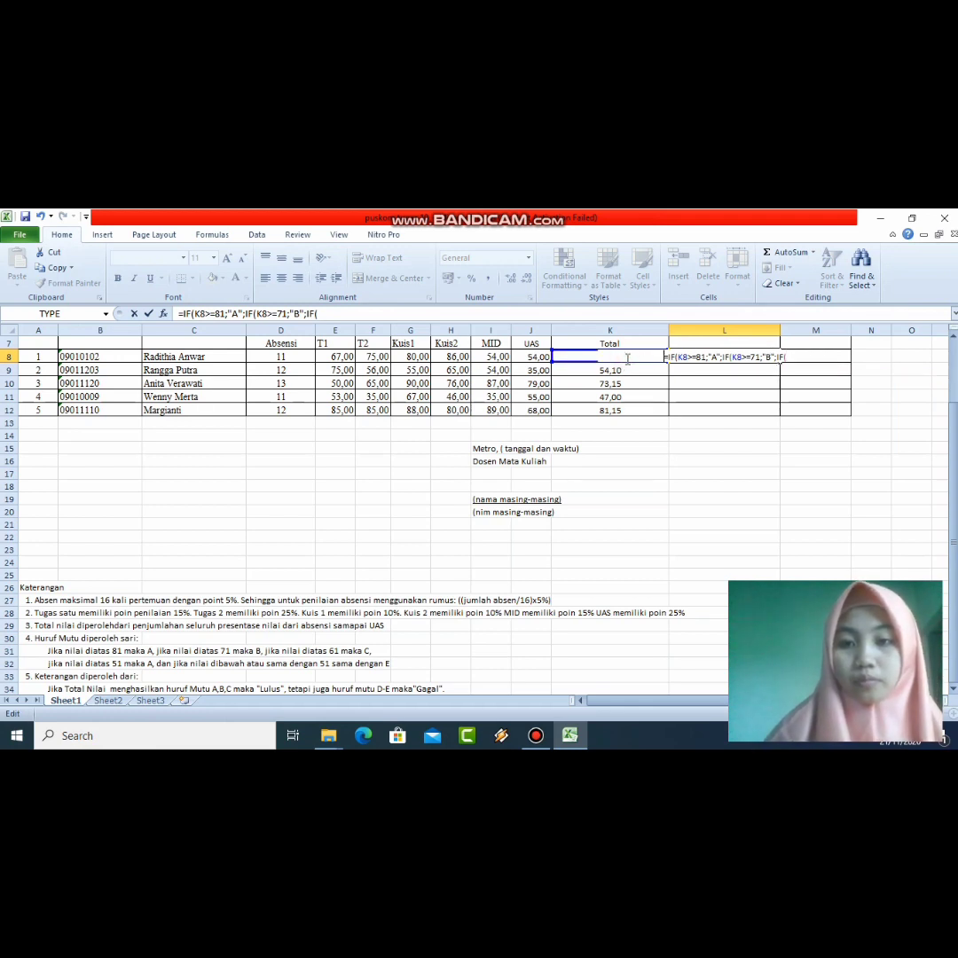
left_click(792, 357)
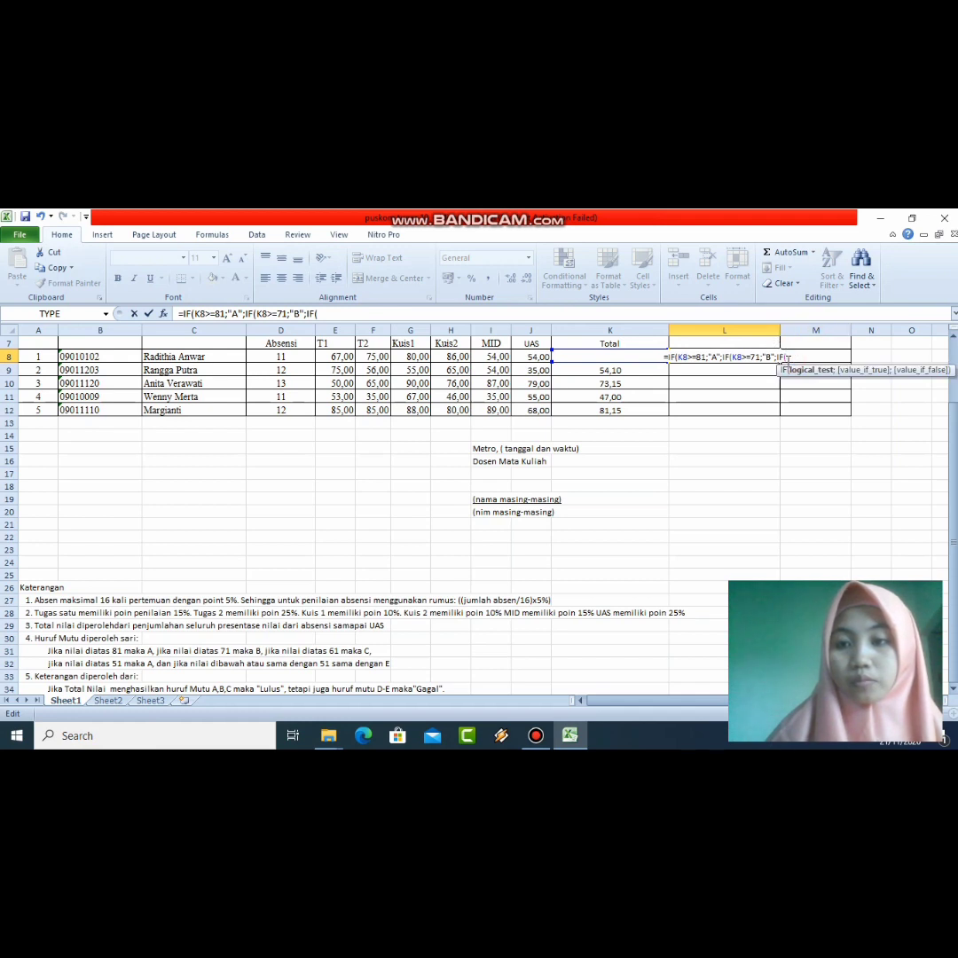
type("K")
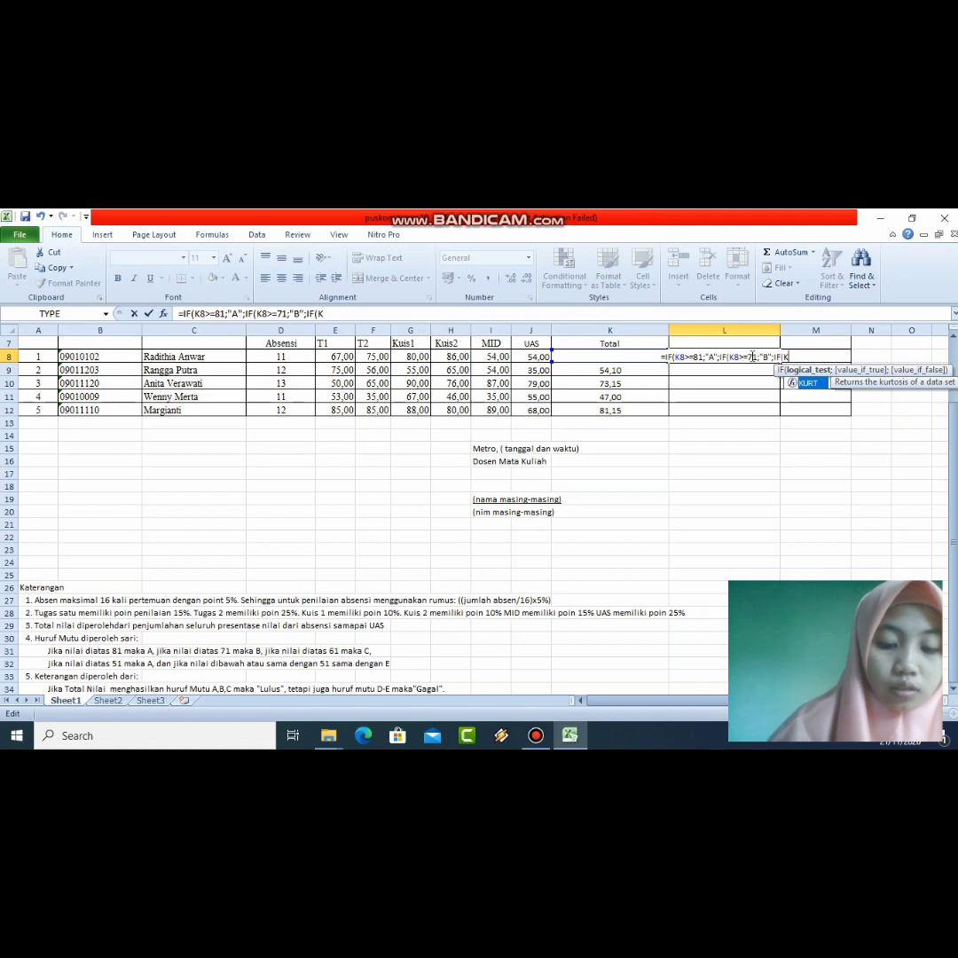
type("8")
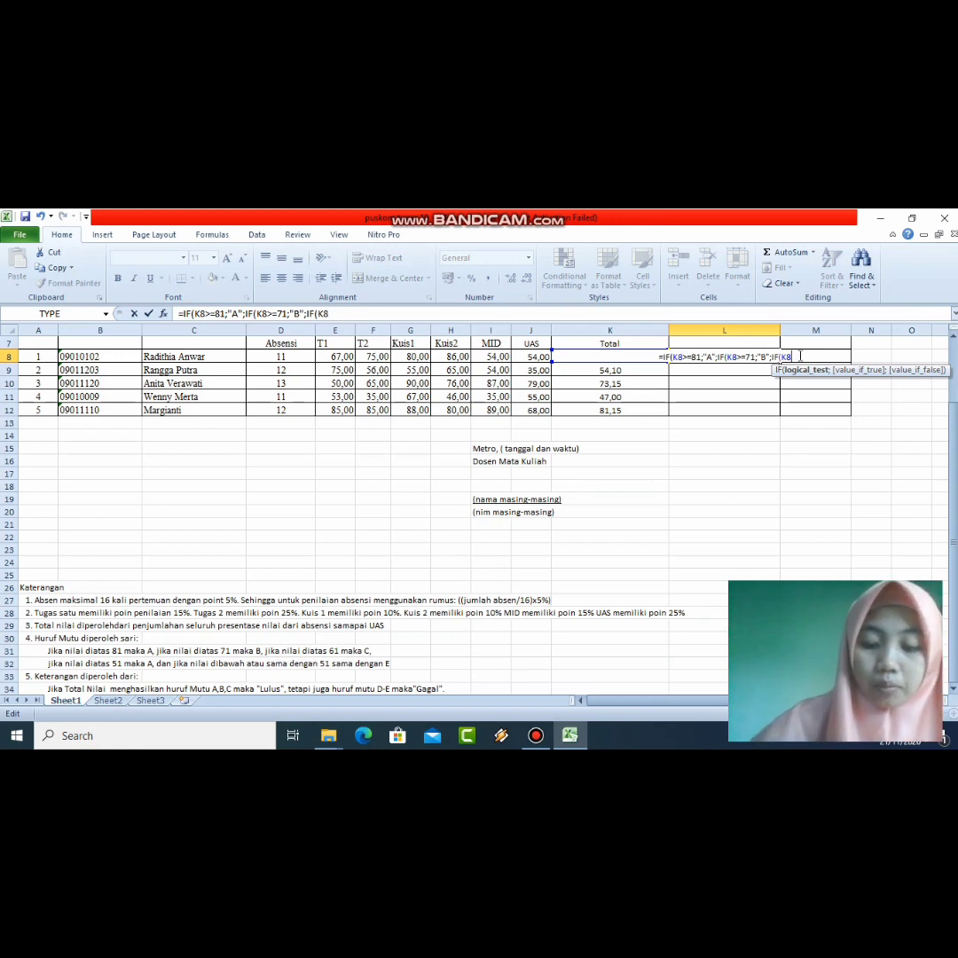
type(">=")
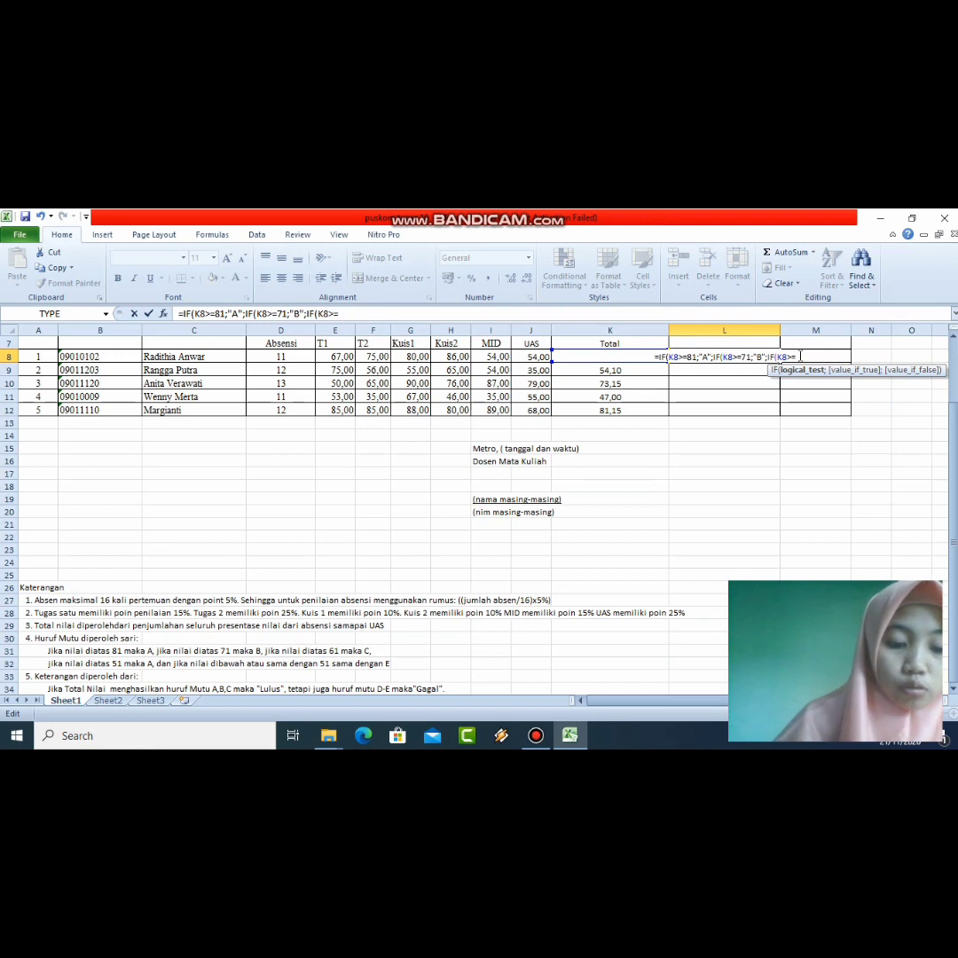
type("61;")
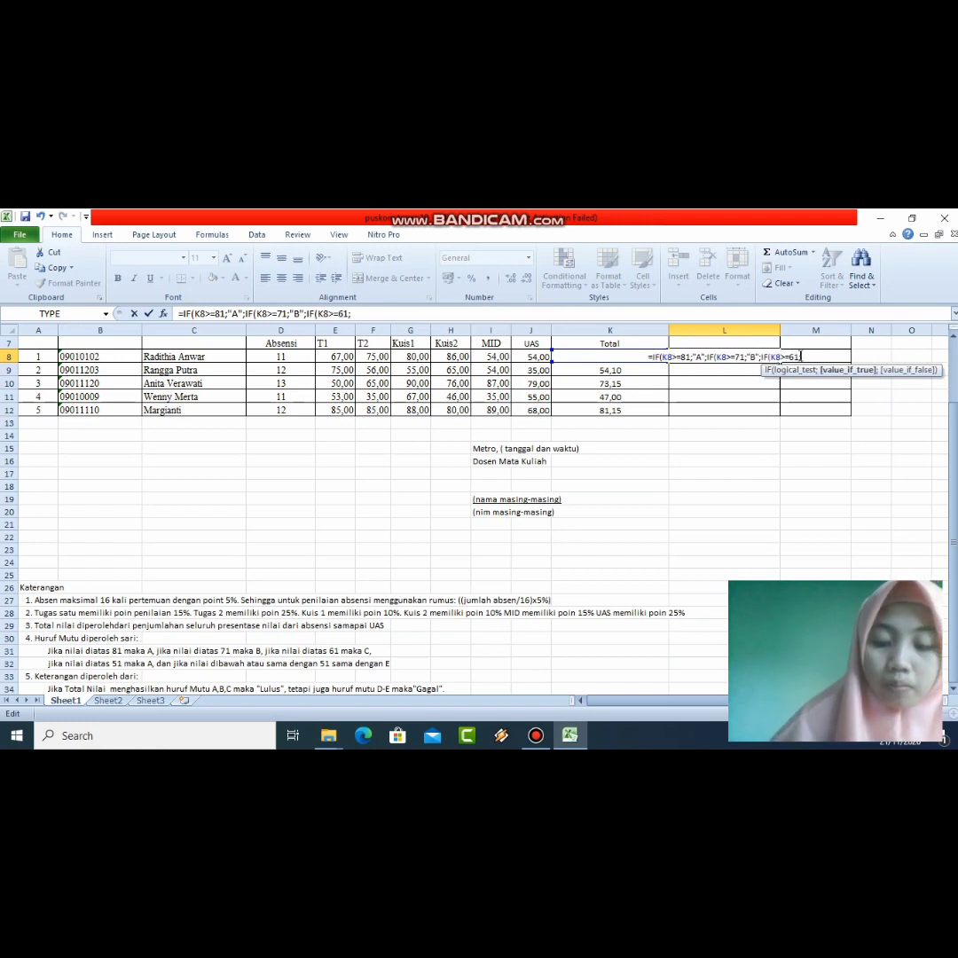
type("\"")
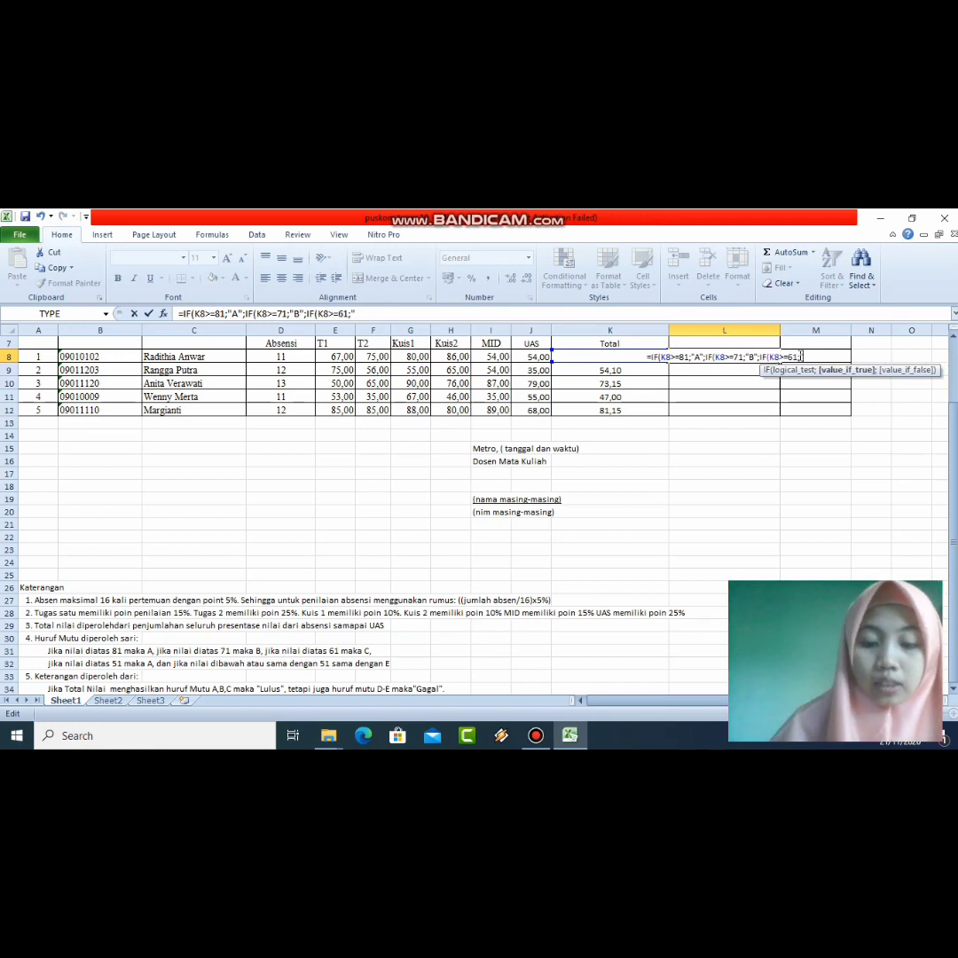
type("C")
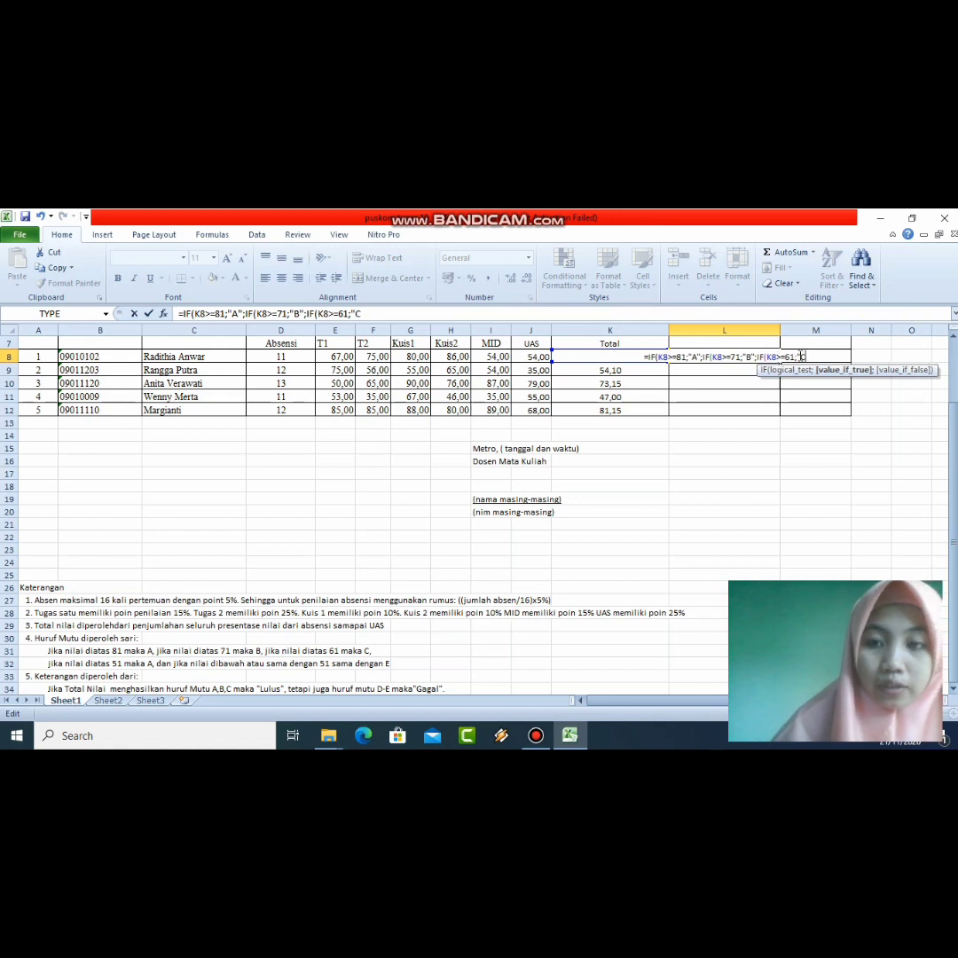
type("\"")
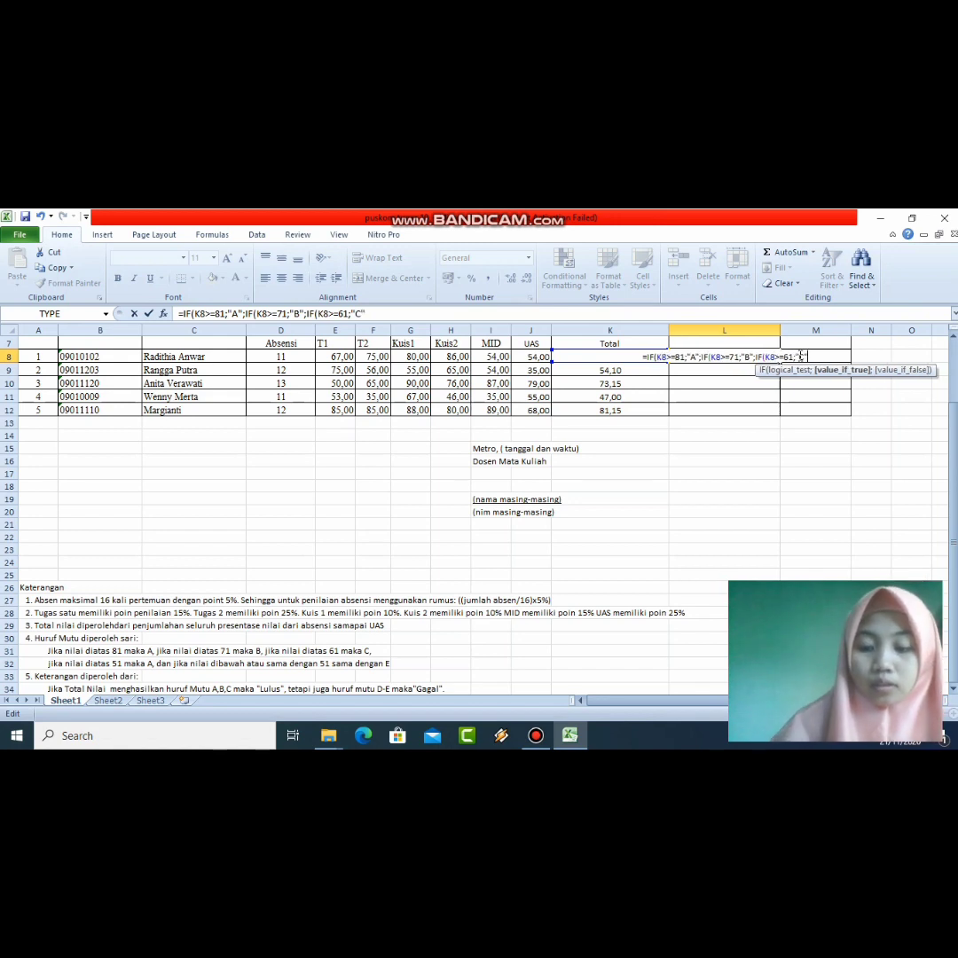
type(";")
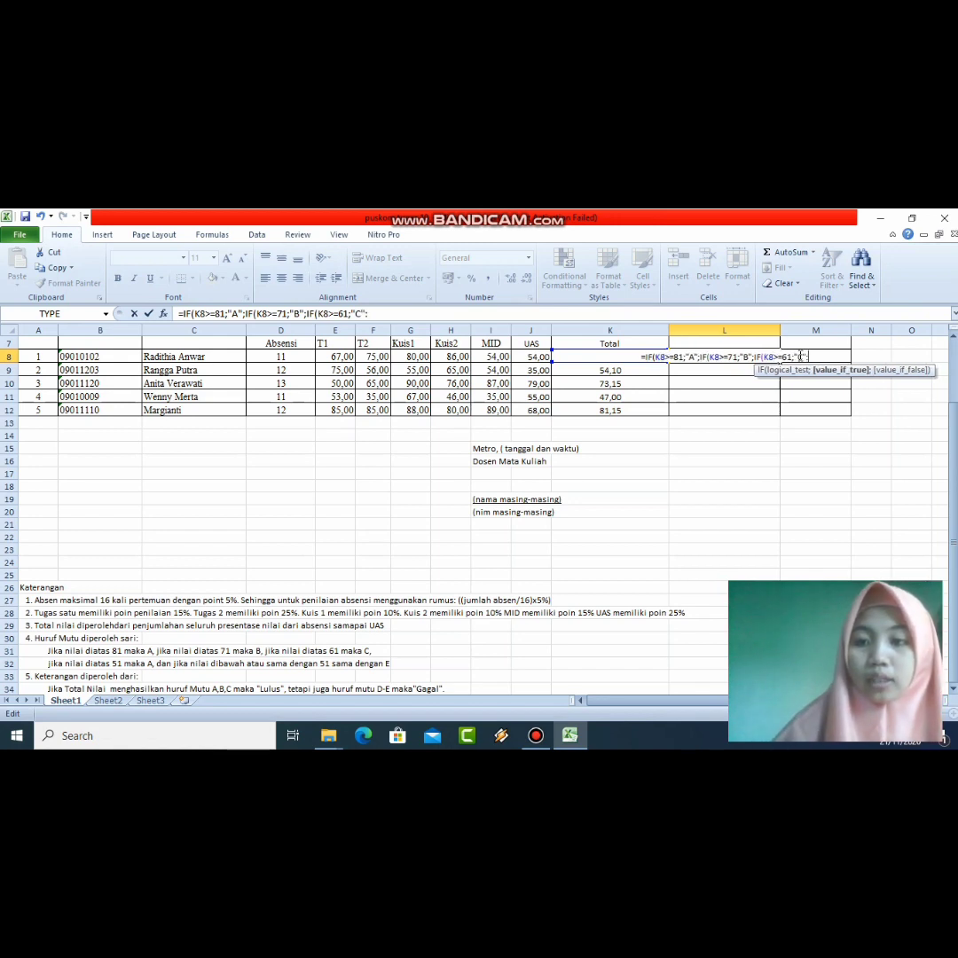
key("BackSpace")
type(";")
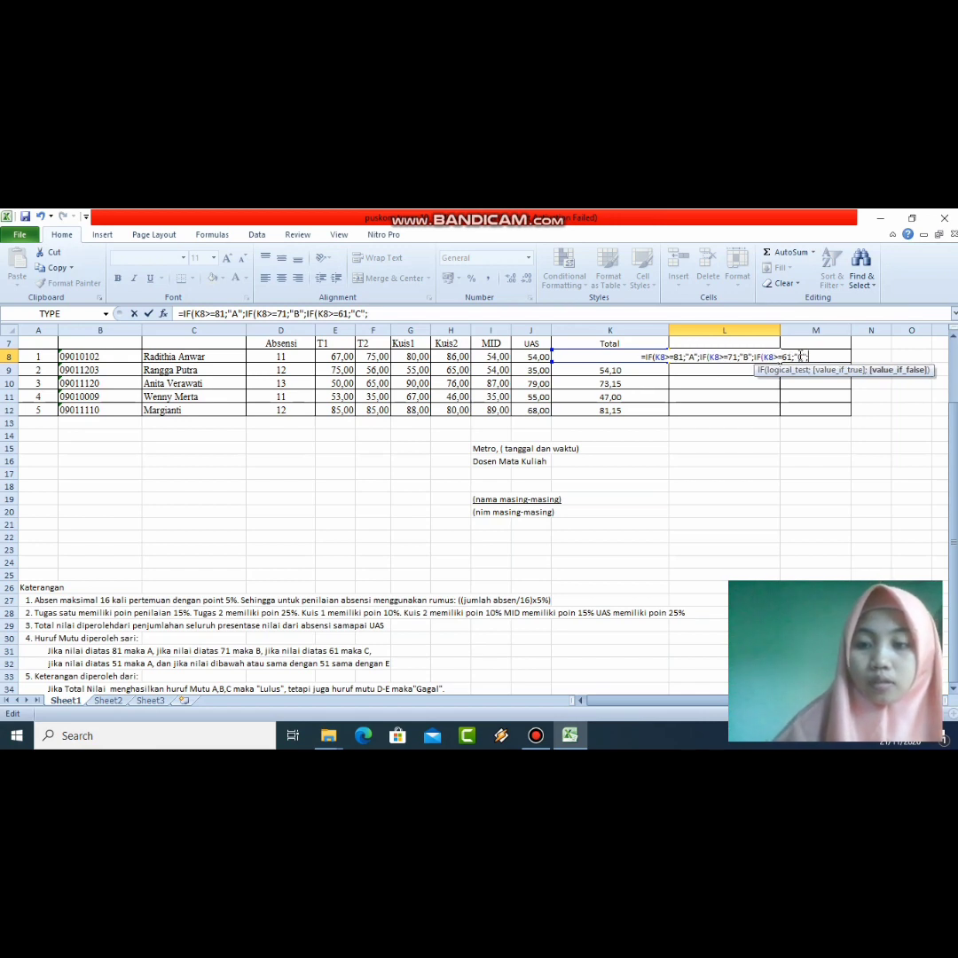
type("IF")
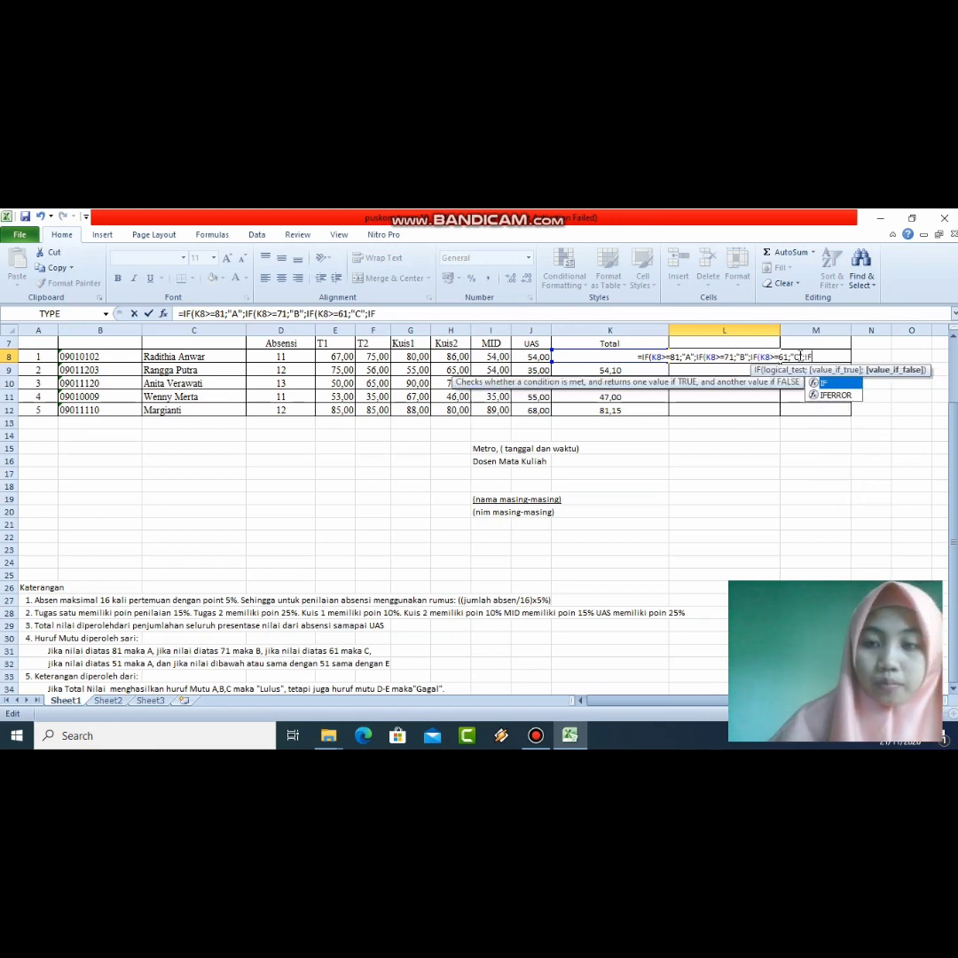
type("(")
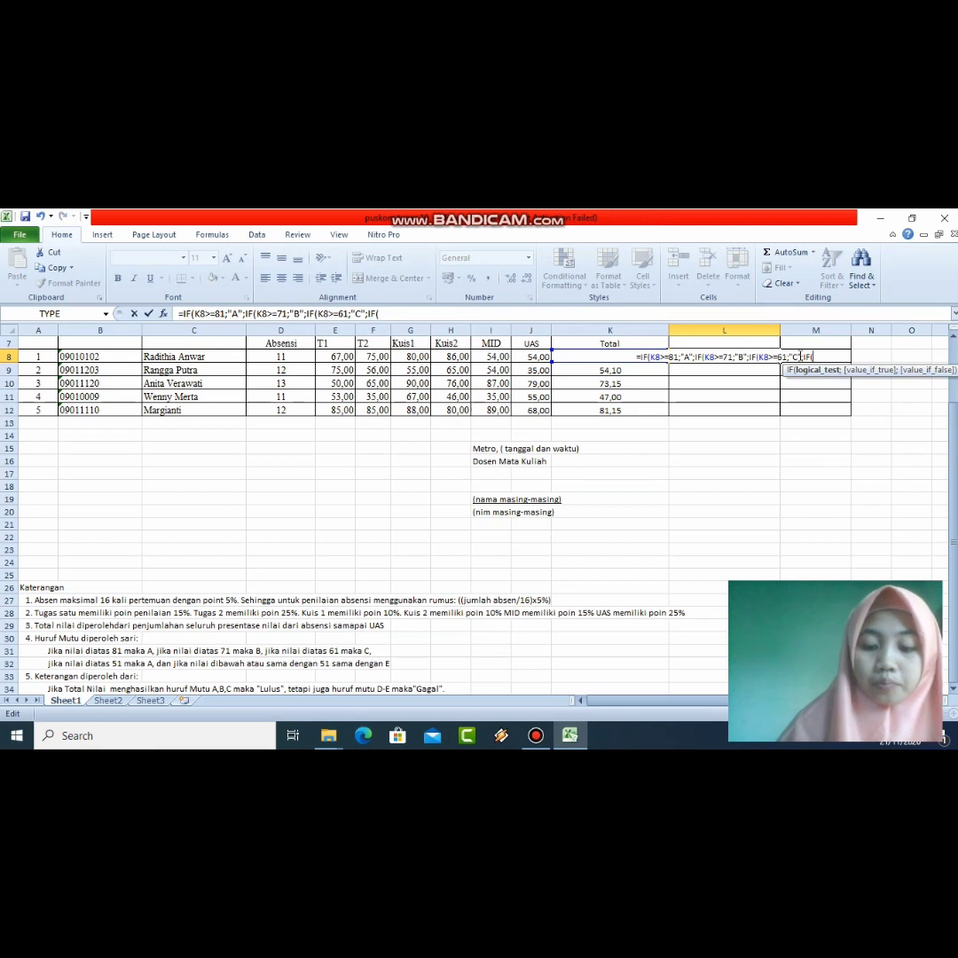
type("K")
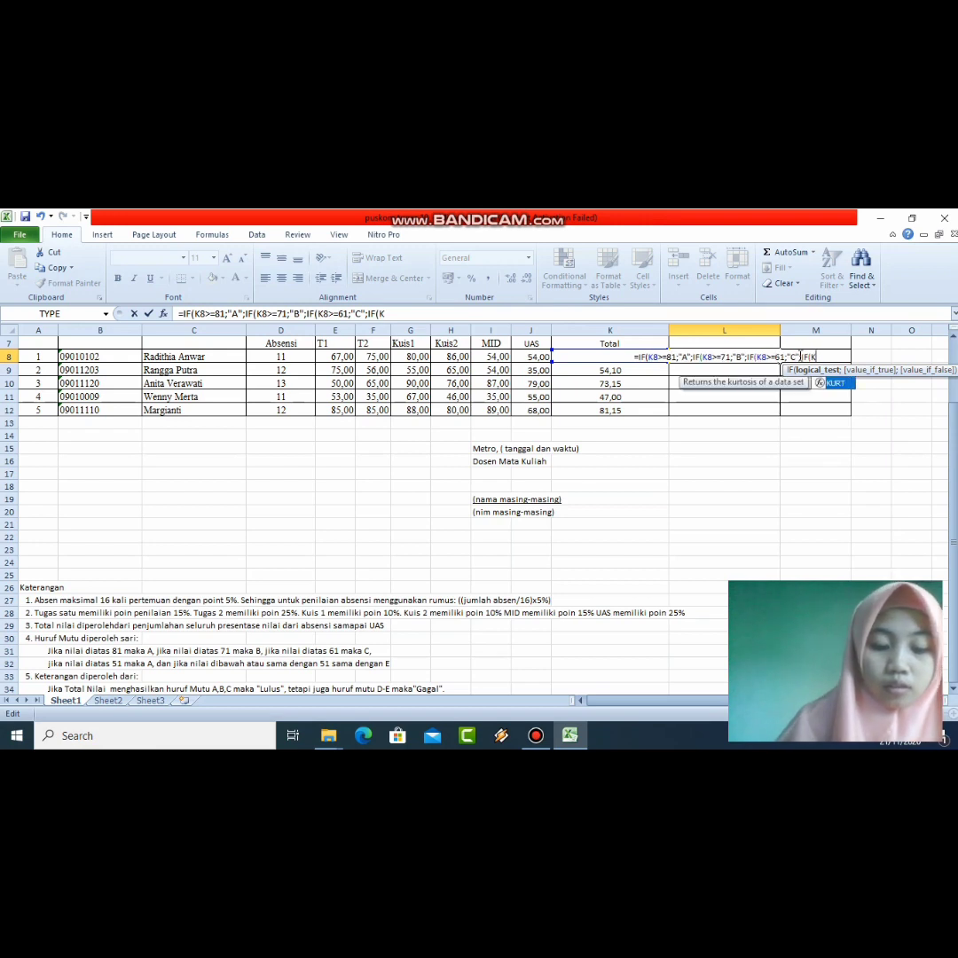
type("8")
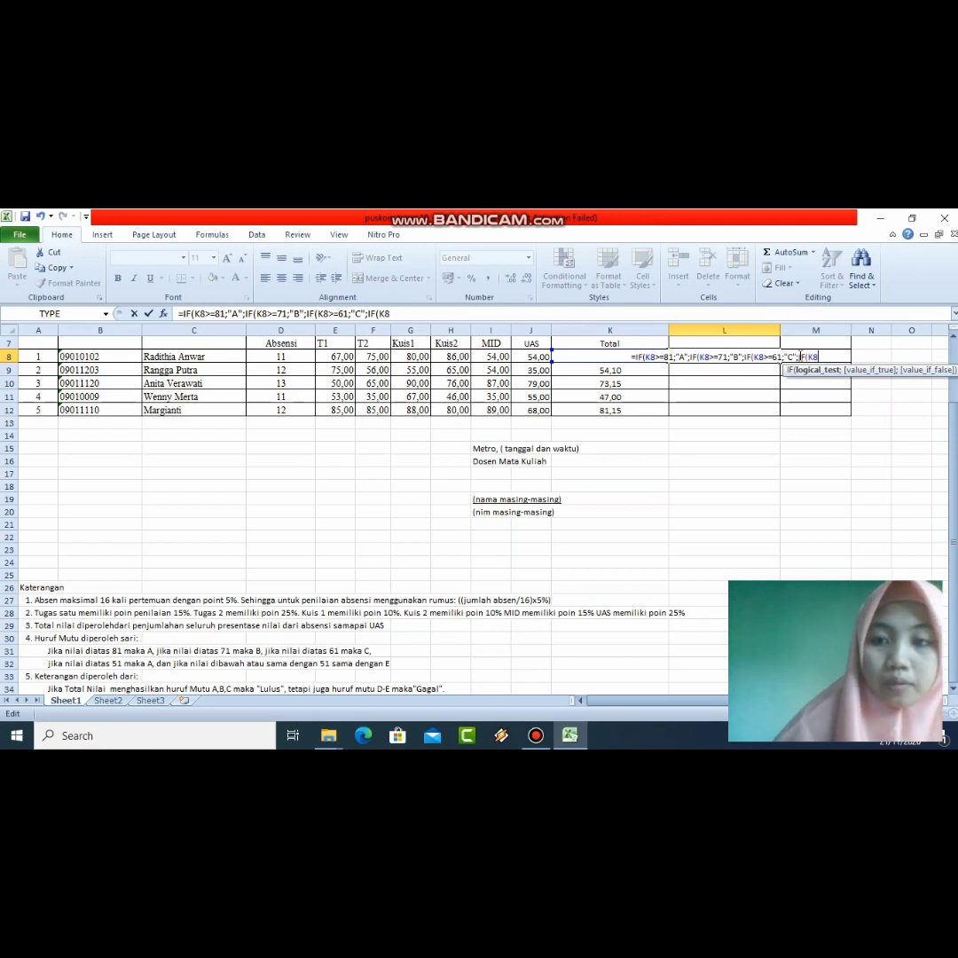
type(">")
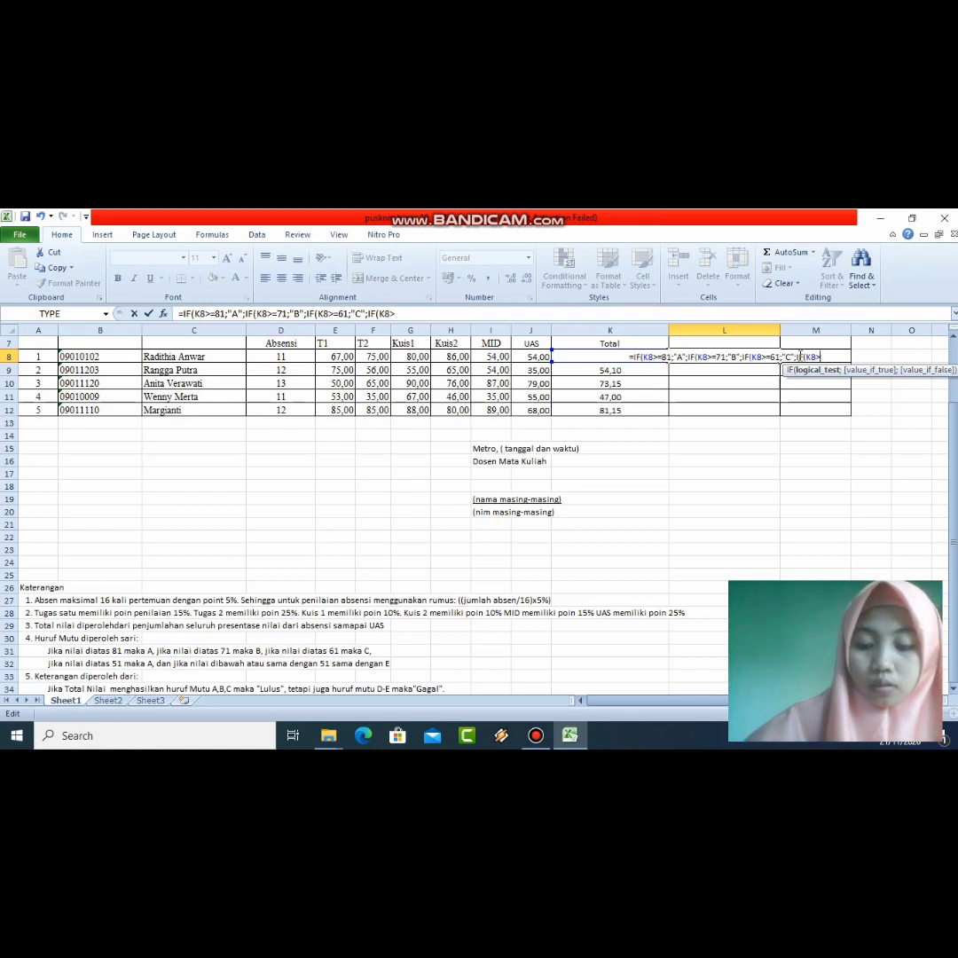
type("=")
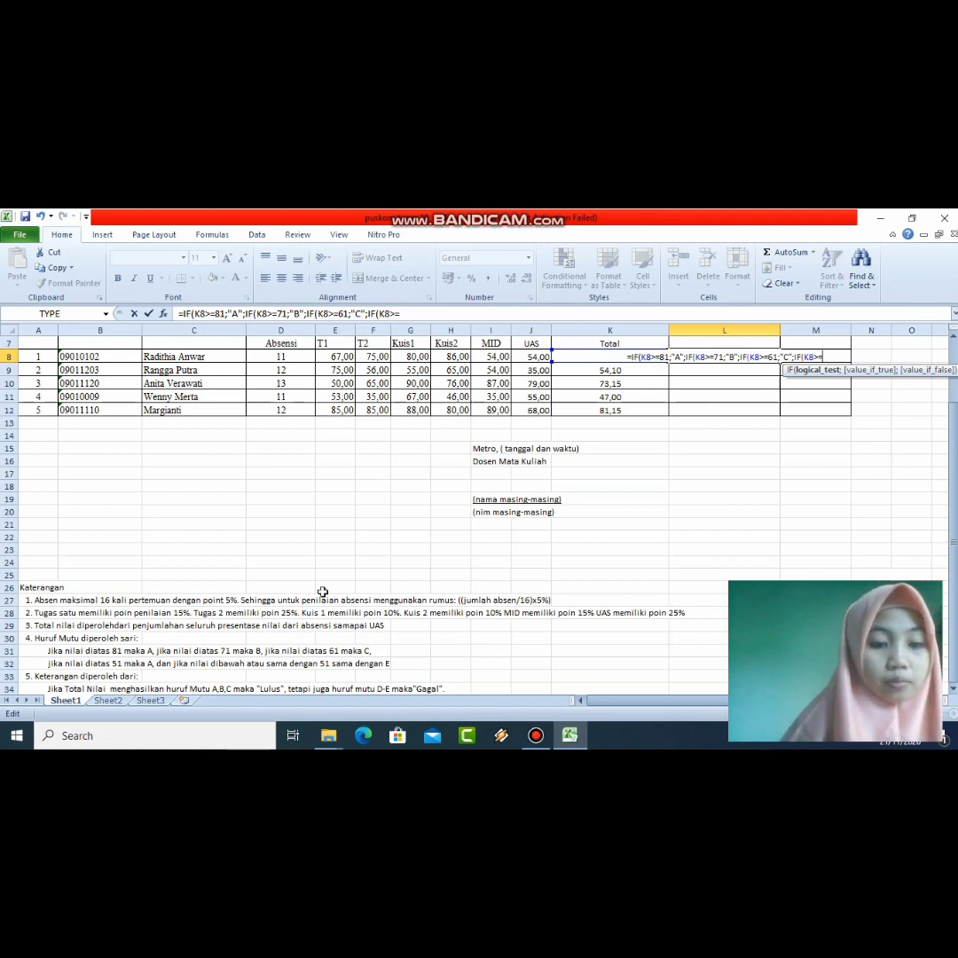
Step: Check the grading rule in row 32, then remove the stray C32 reference from the L8 formula
left_click(152, 664)
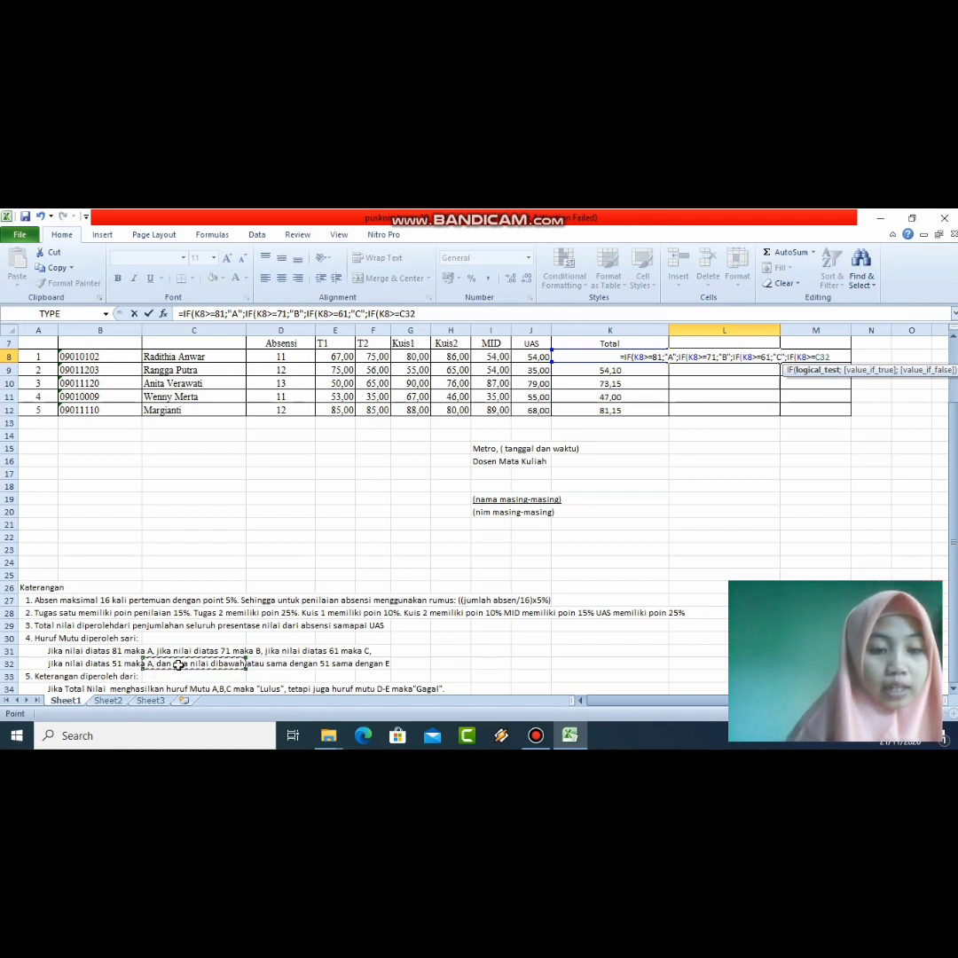
left_click(830, 357)
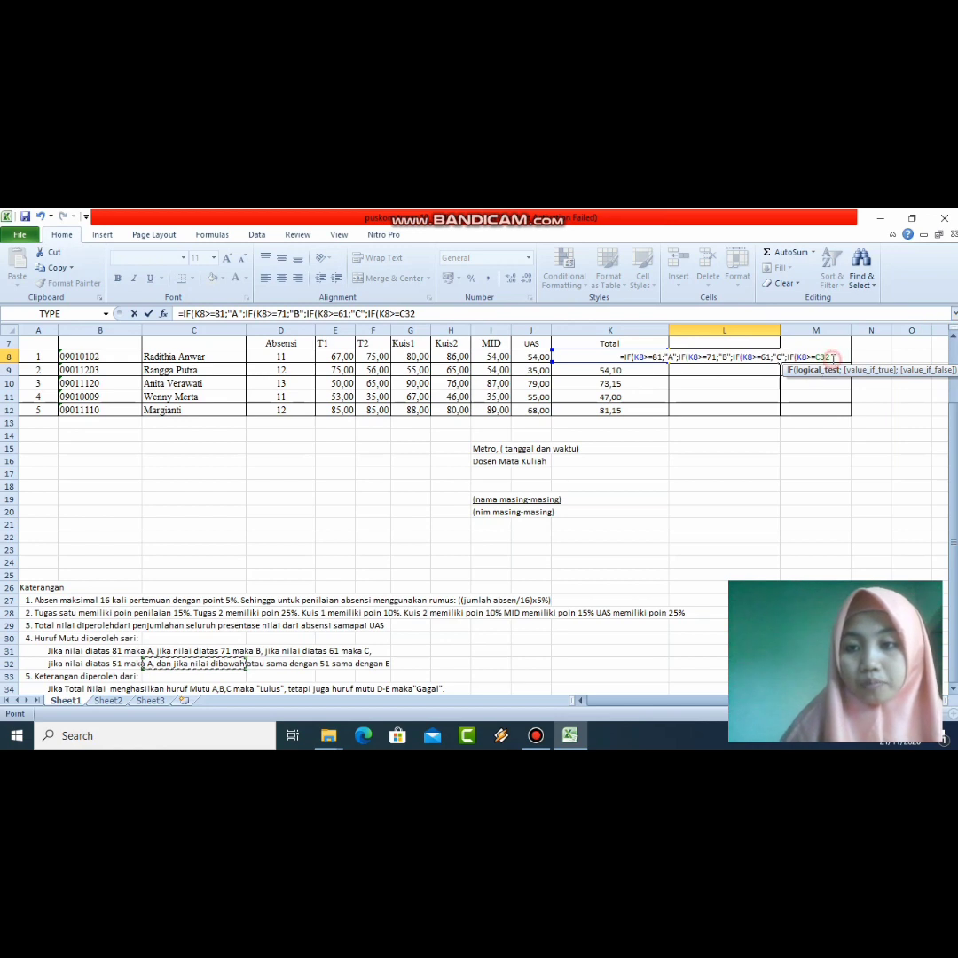
key("BackSpace")
key("BackSpace")
key("BackSpace")
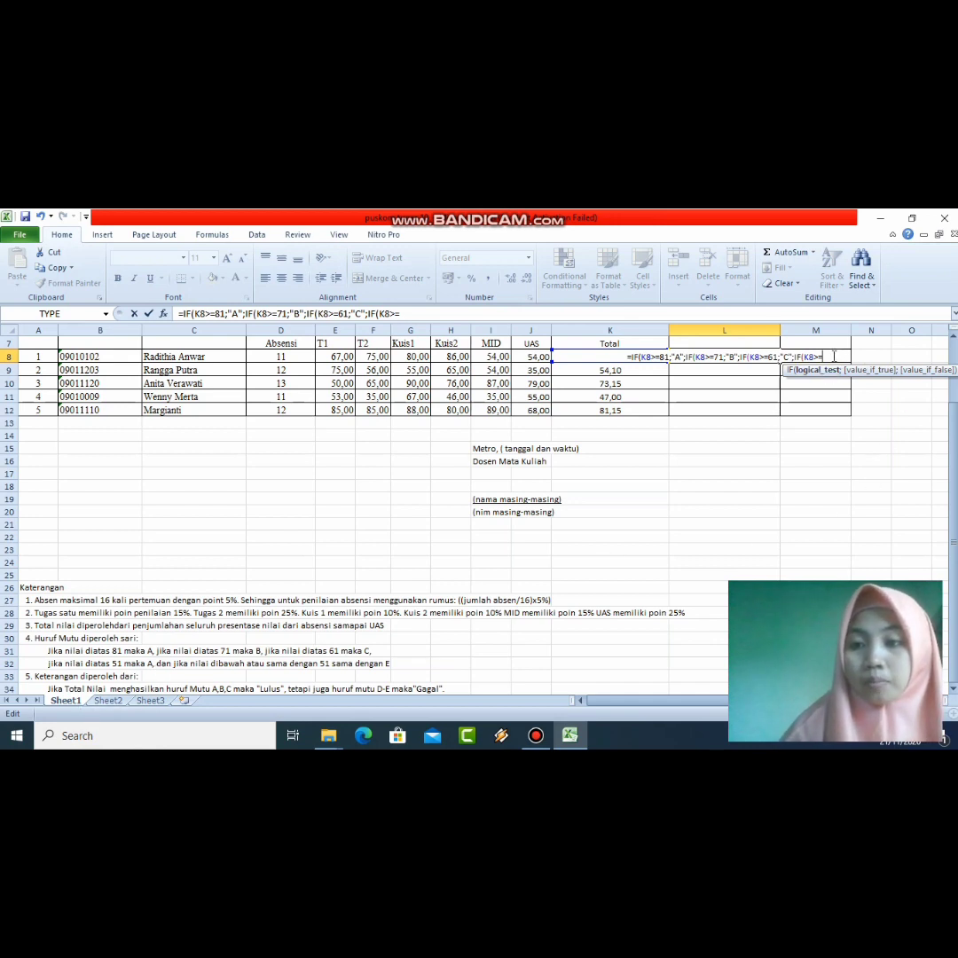
Step: End the L8 formula with 51;"D";"E")))) so totals of 51+ get D, others E, and enter it
type("5")
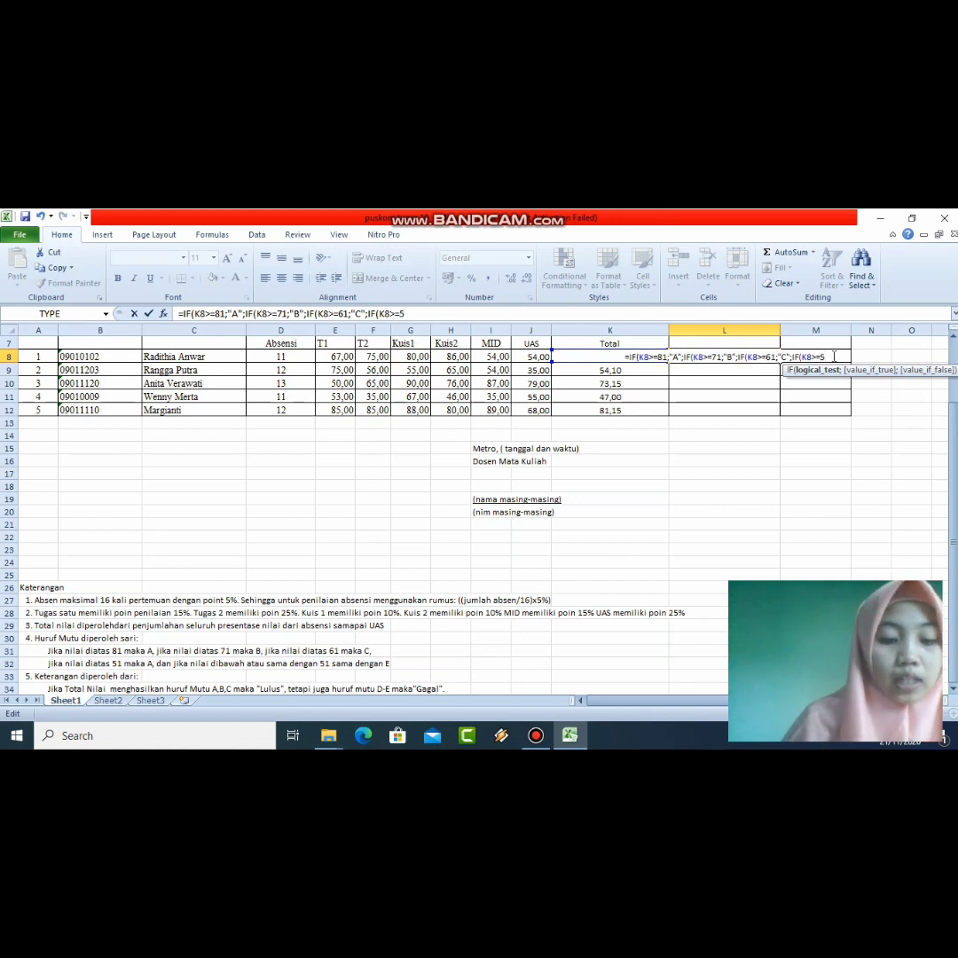
type("1")
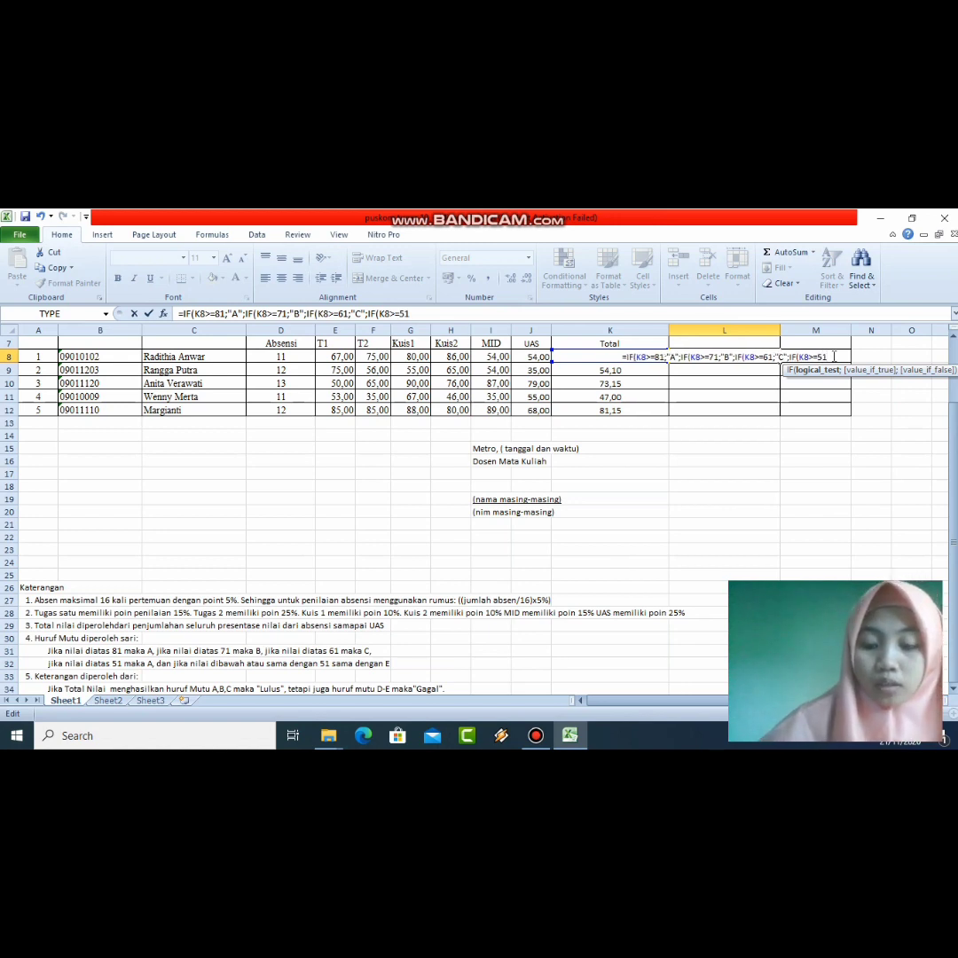
type(";\"")
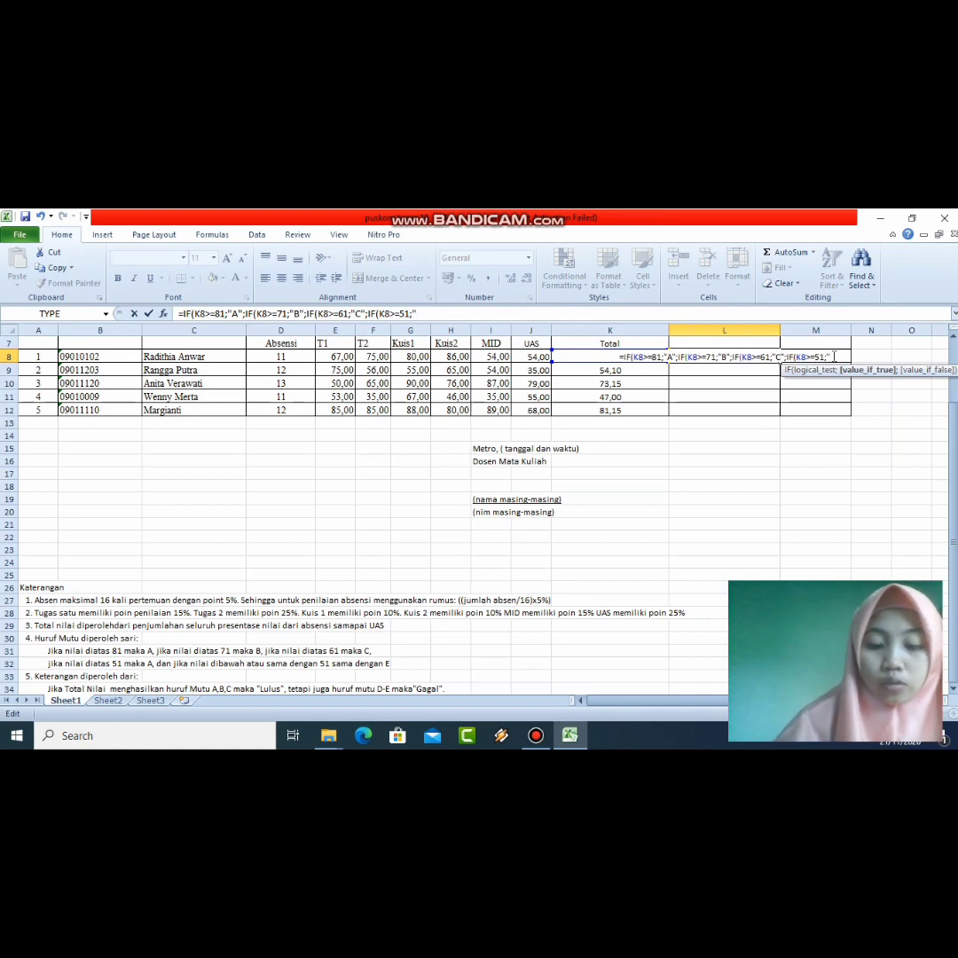
type("D\"")
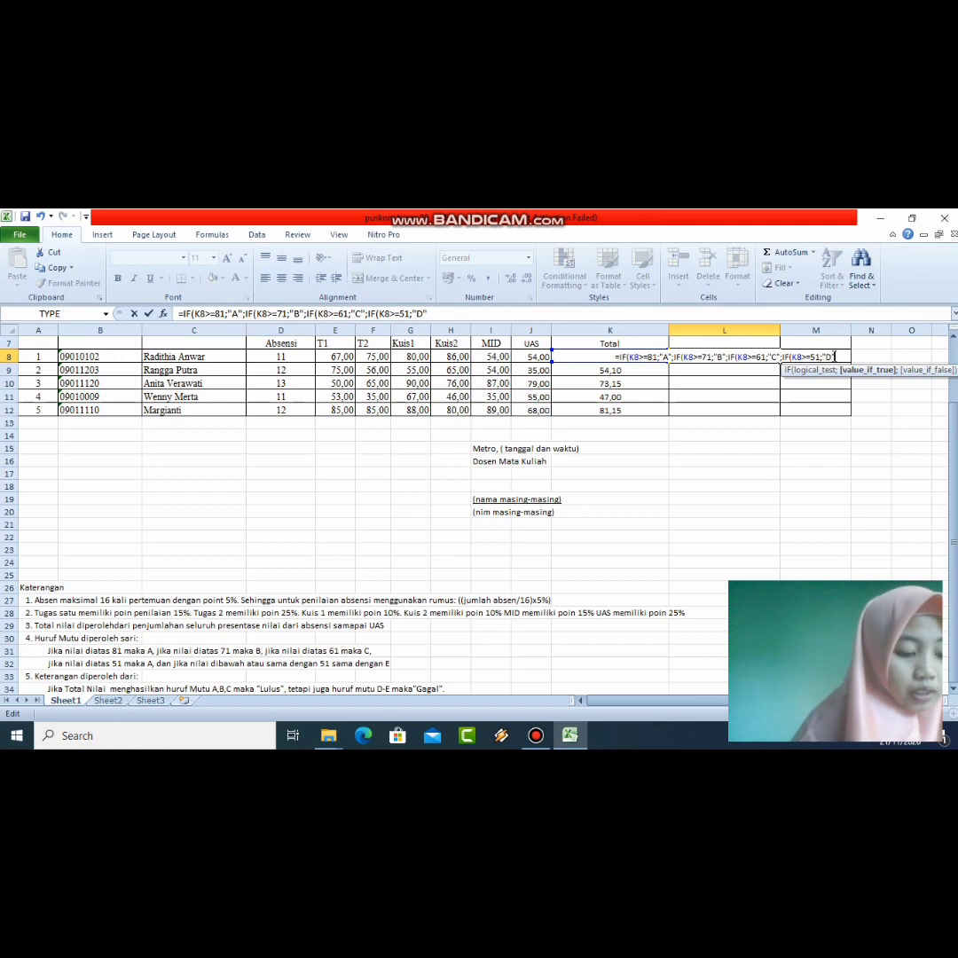
type(";")
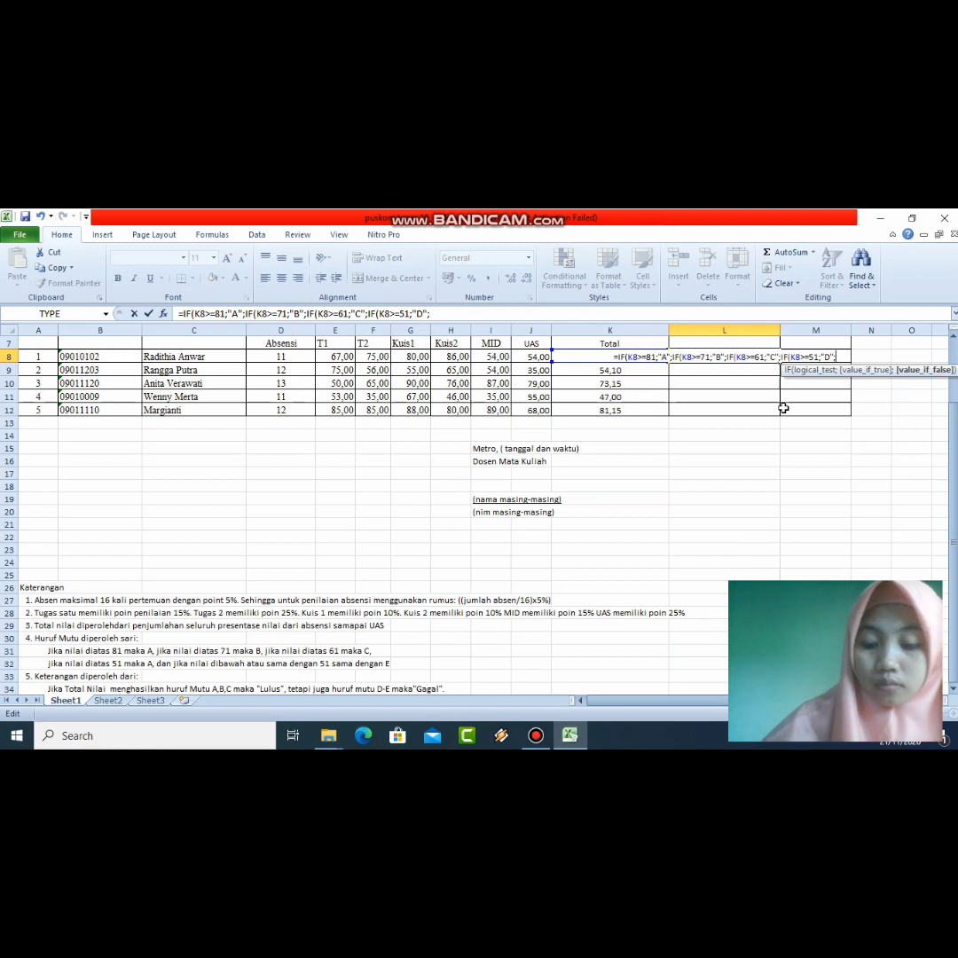
type("\"")
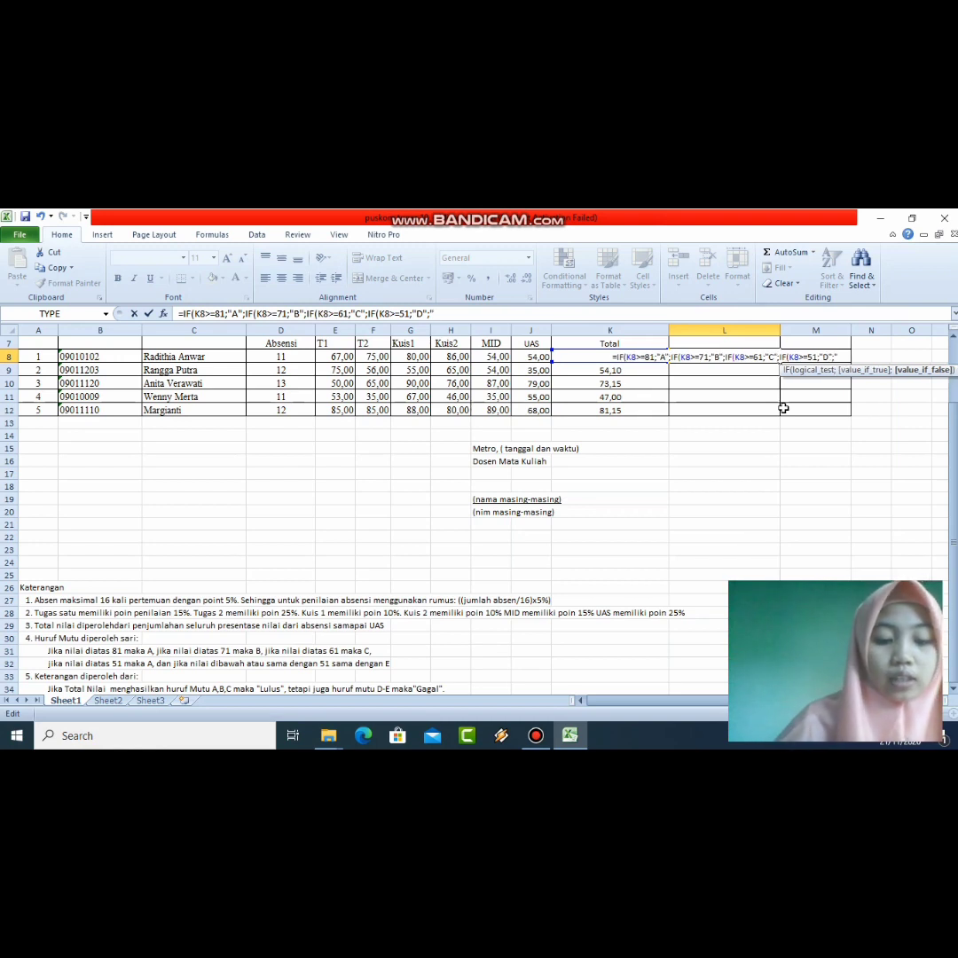
type("E\"")
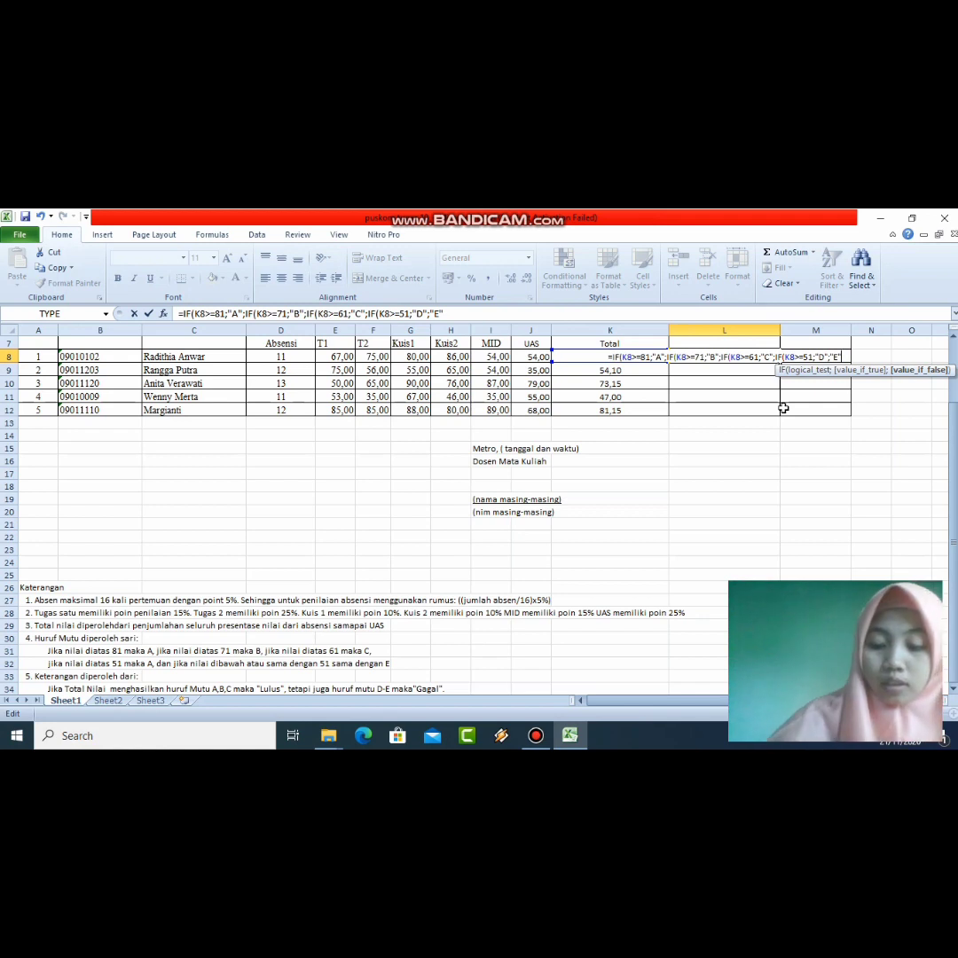
type(")))")
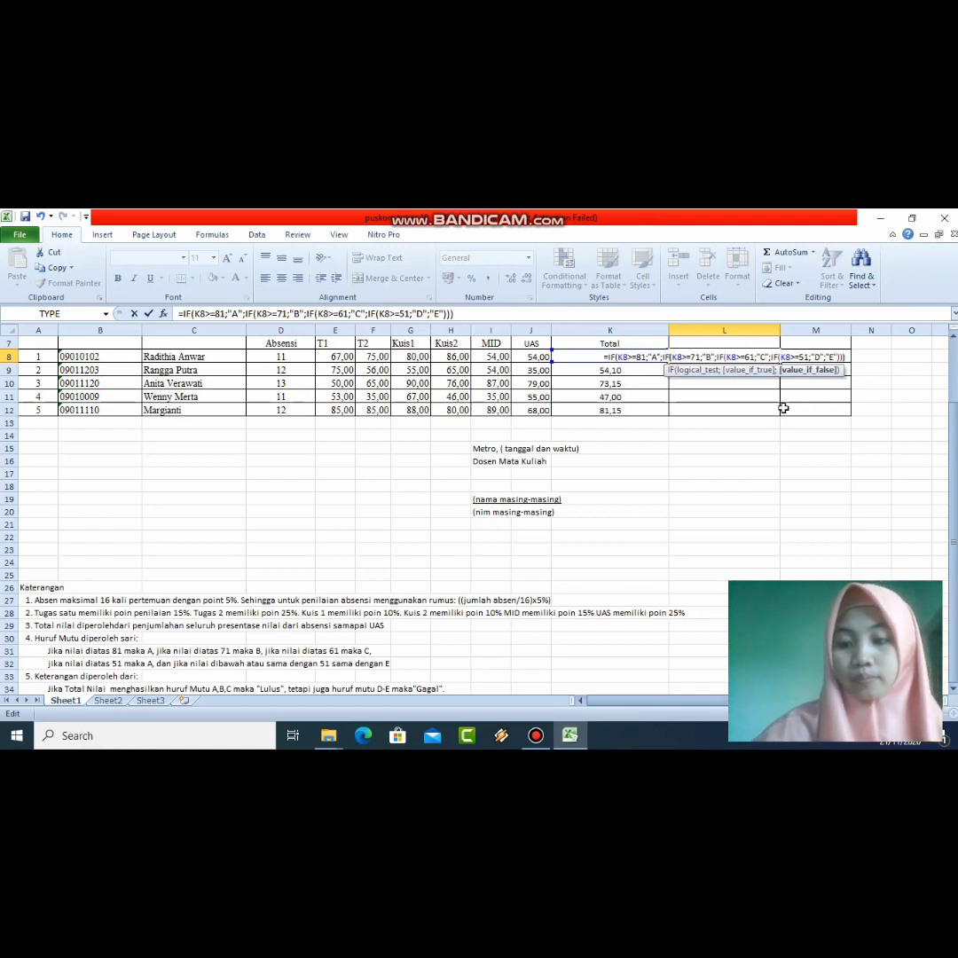
type(")")
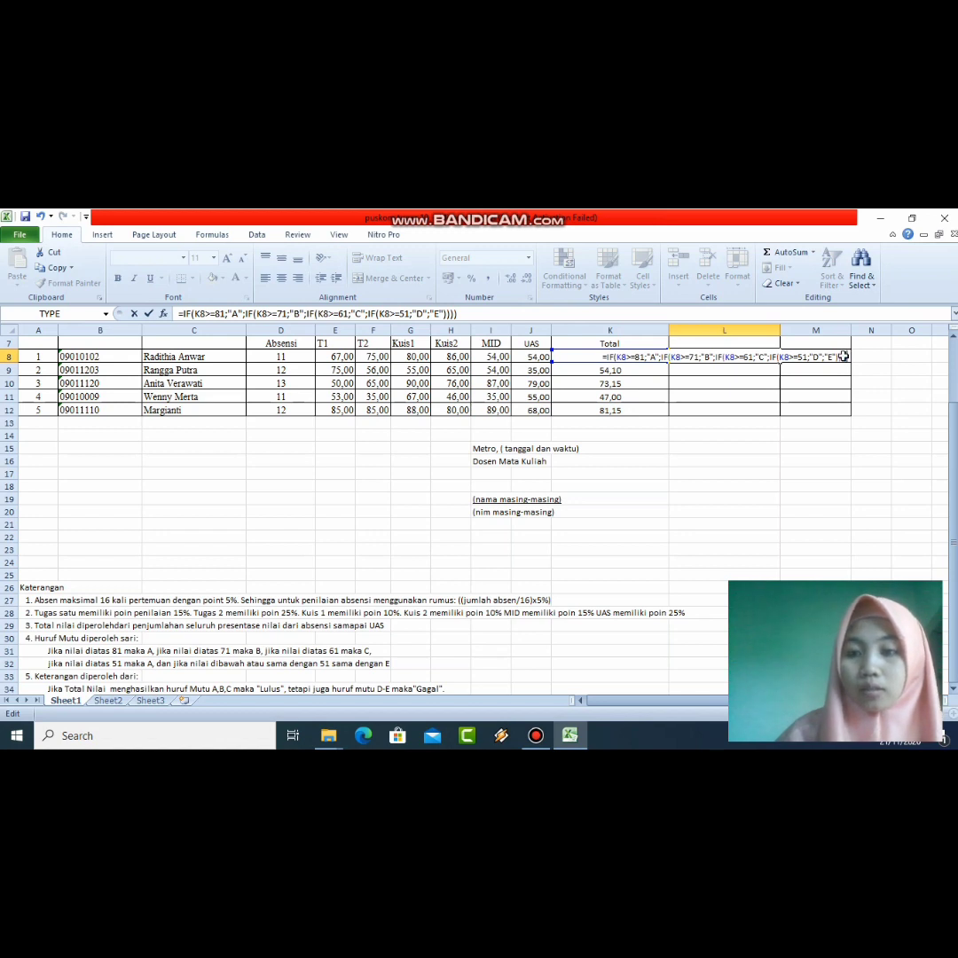
key("Return")
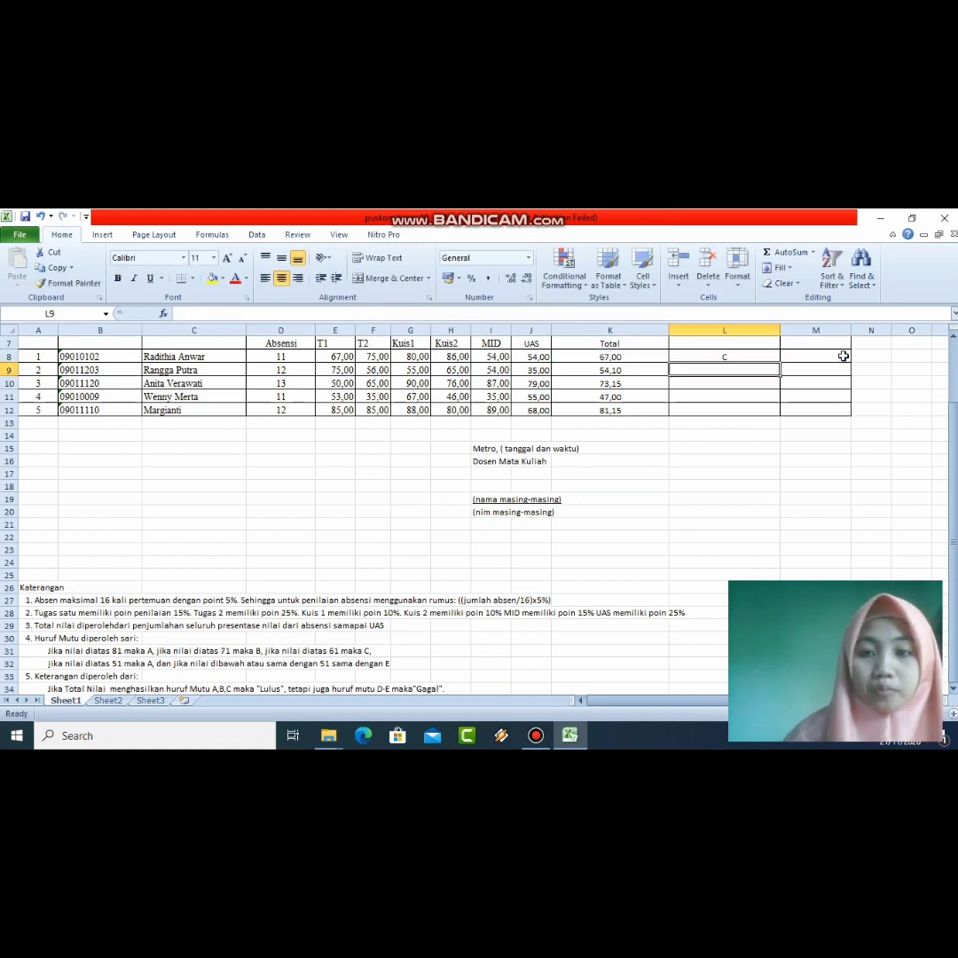
Step: Undo an accidental move, then fill the L8 grade formula down through L12
left_click(755, 355)
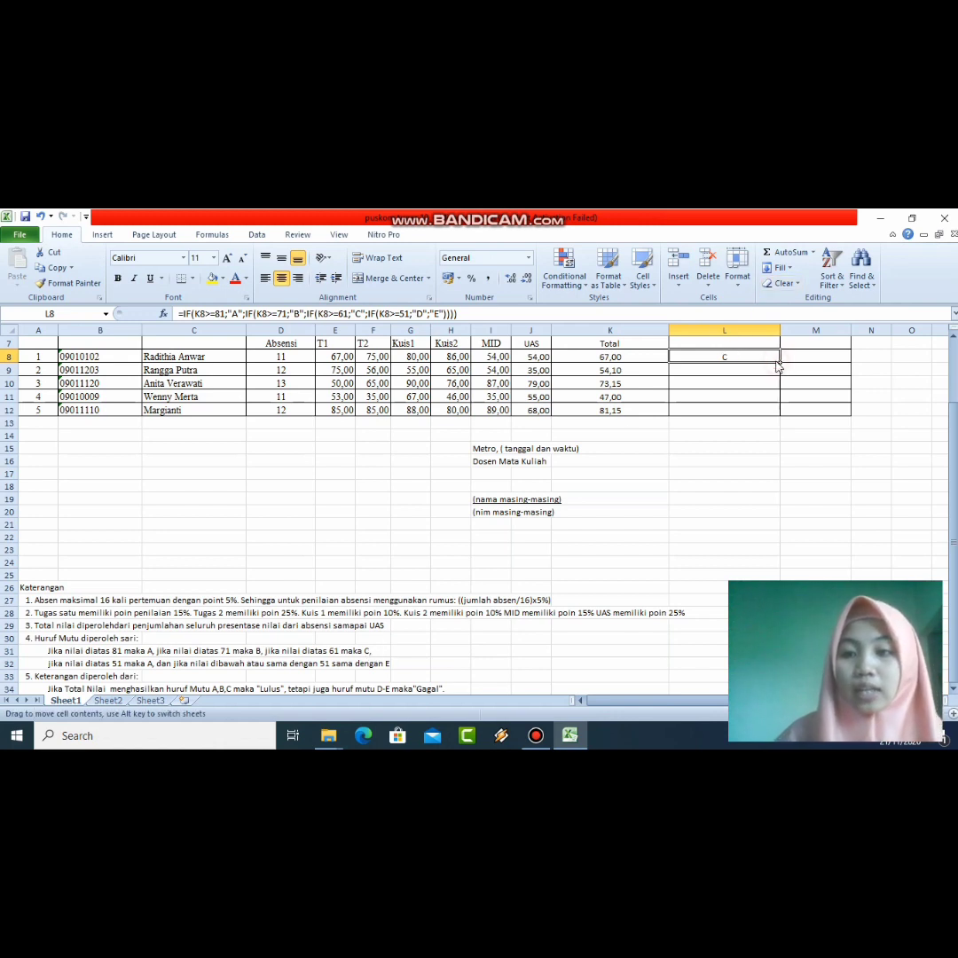
left_click_drag(775, 361, 773, 373)
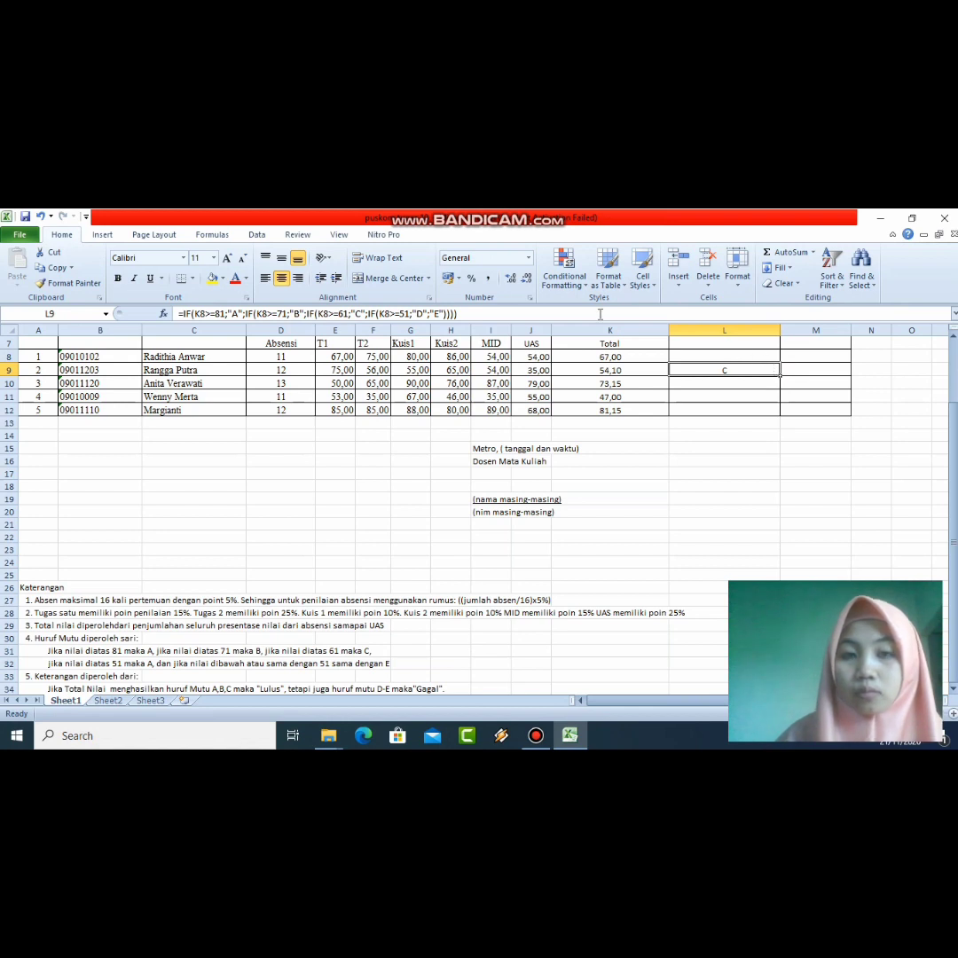
left_click(40, 216)
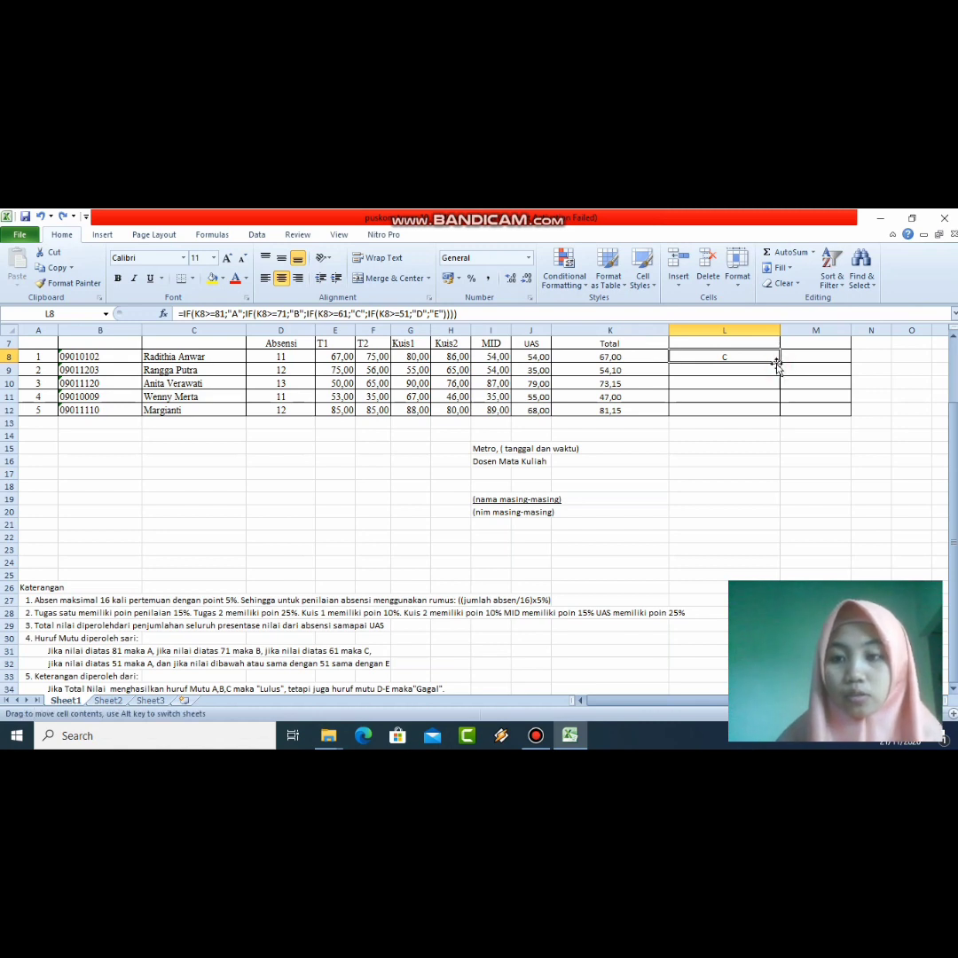
left_click_drag(780, 362, 779, 411)
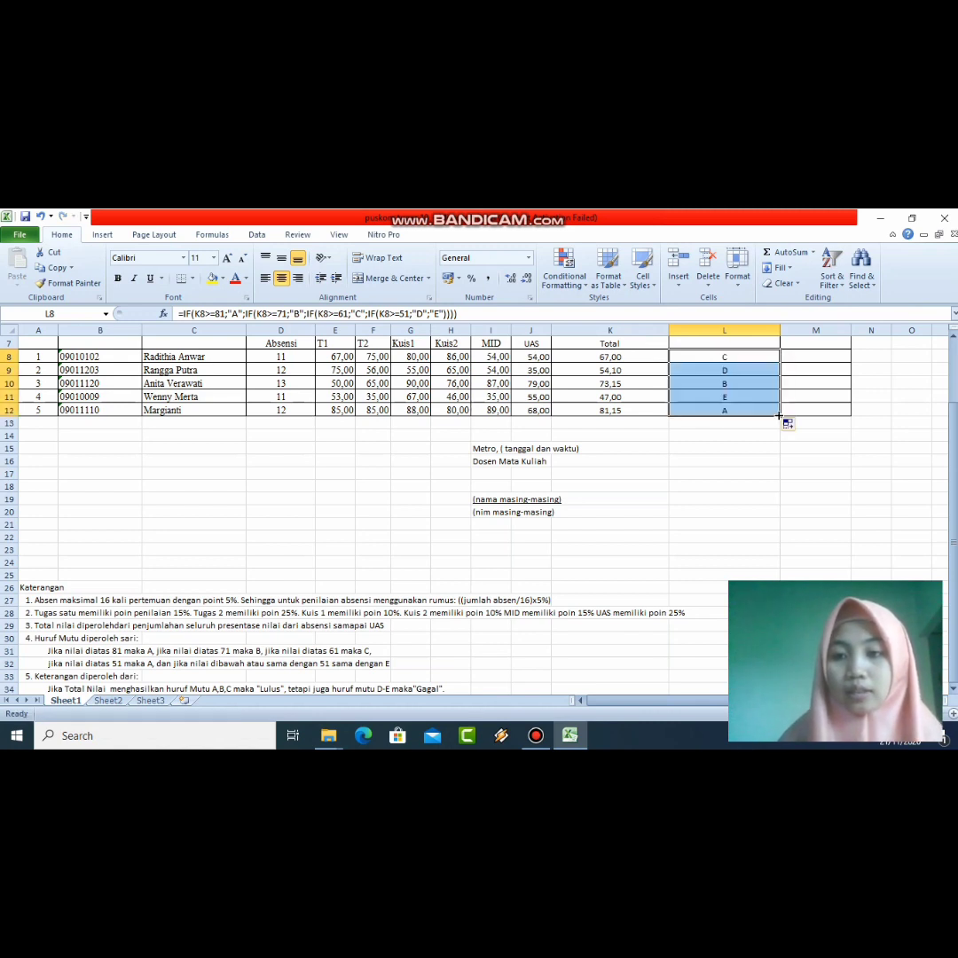
left_click(809, 356)
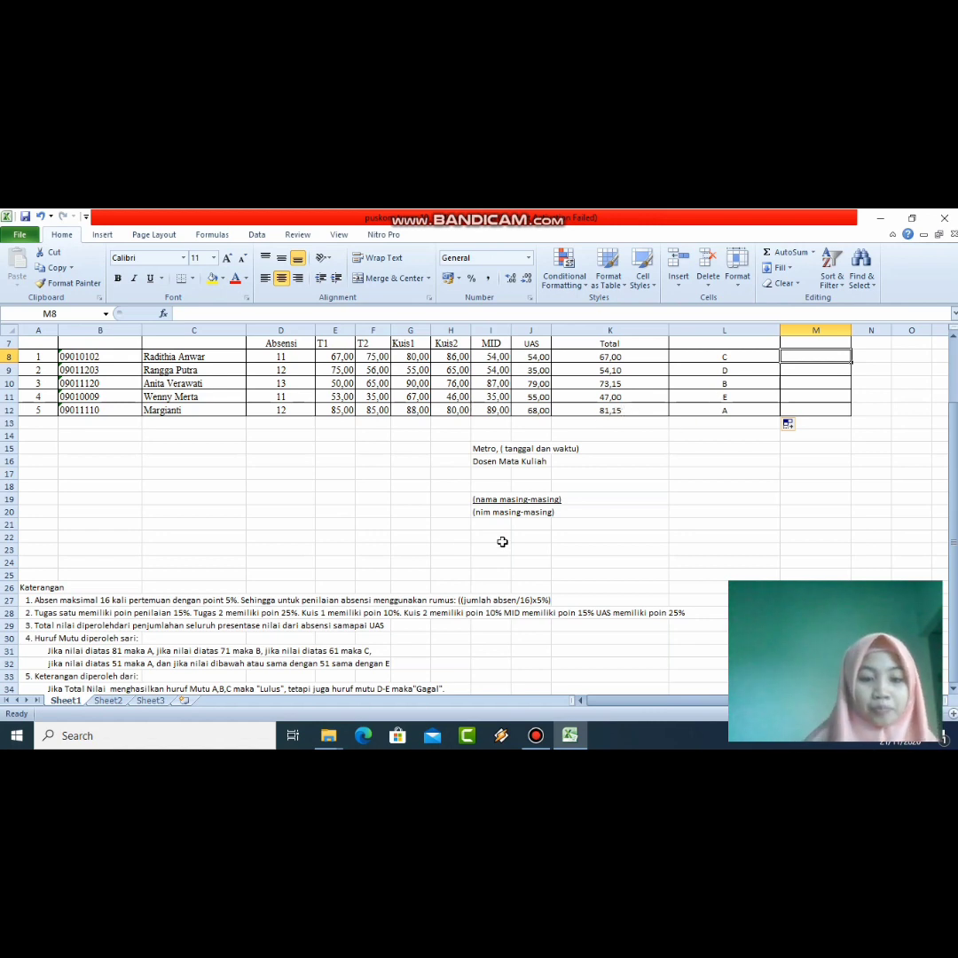
Step: Change the row 32 note so scores above 51 earn D instead of A
left_click(145, 665)
left_click(103, 662)
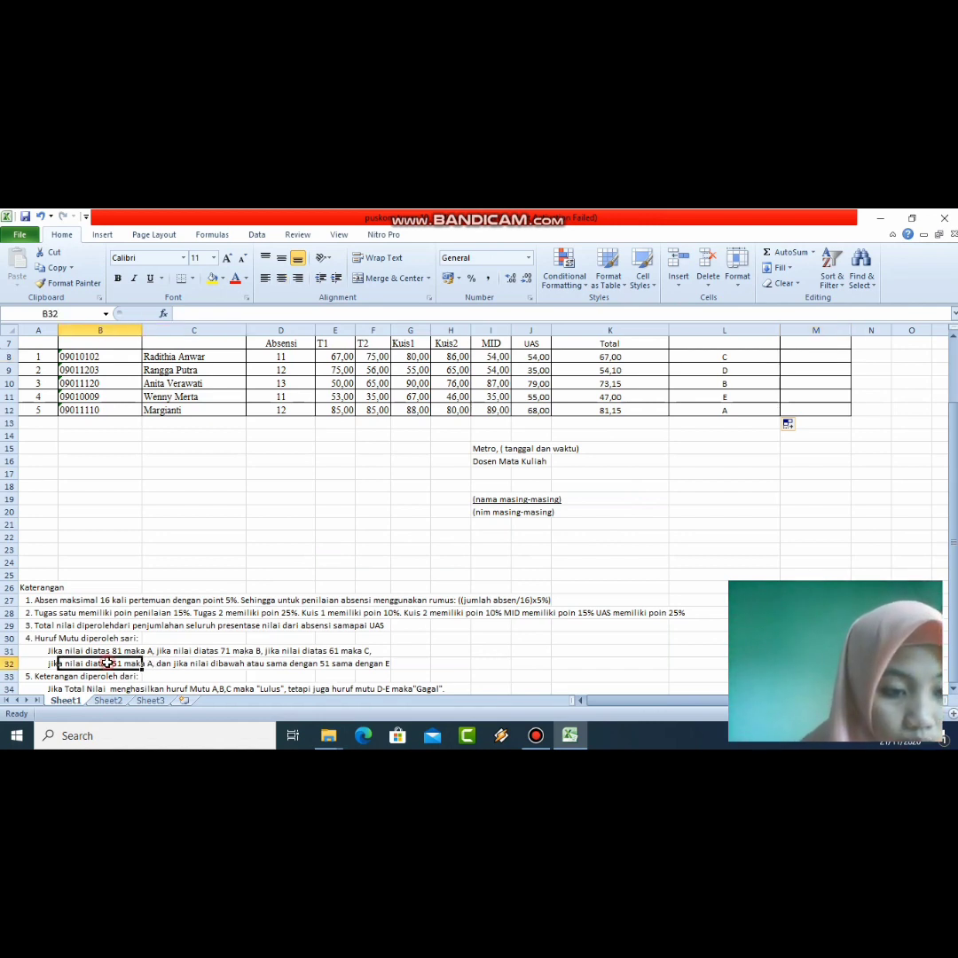
left_click(54, 663)
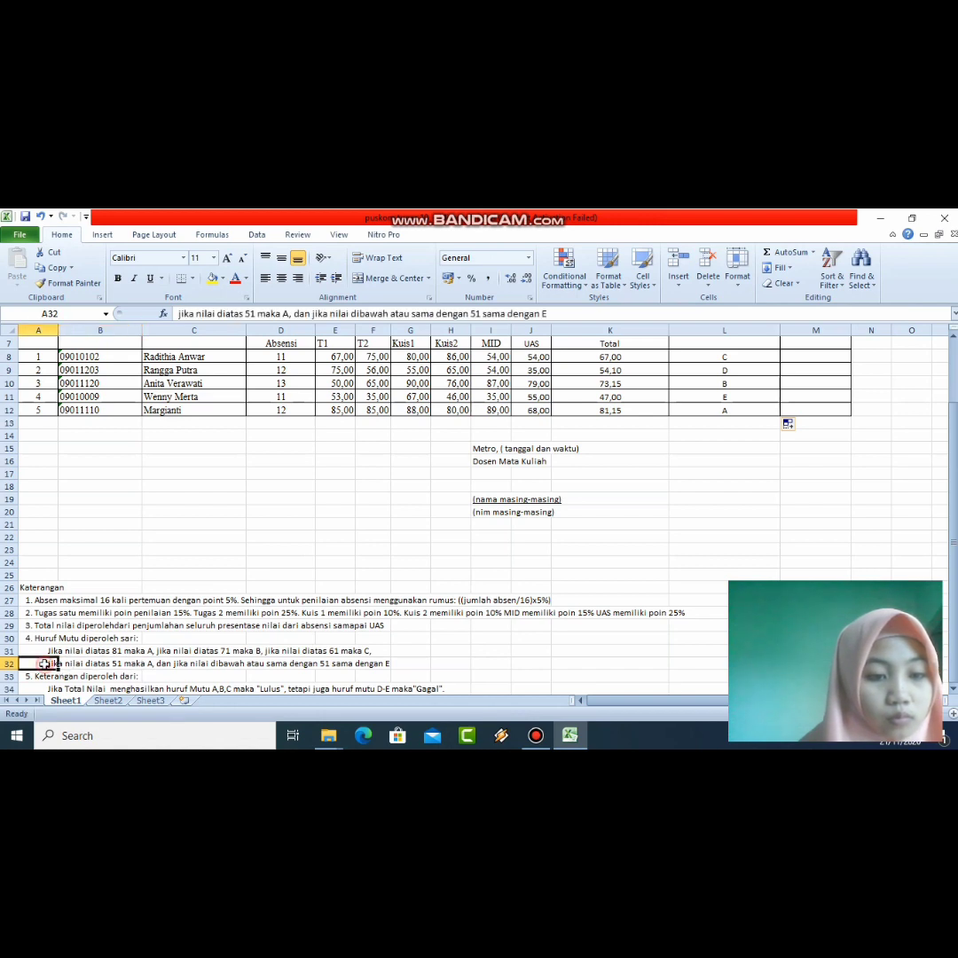
left_click(288, 314)
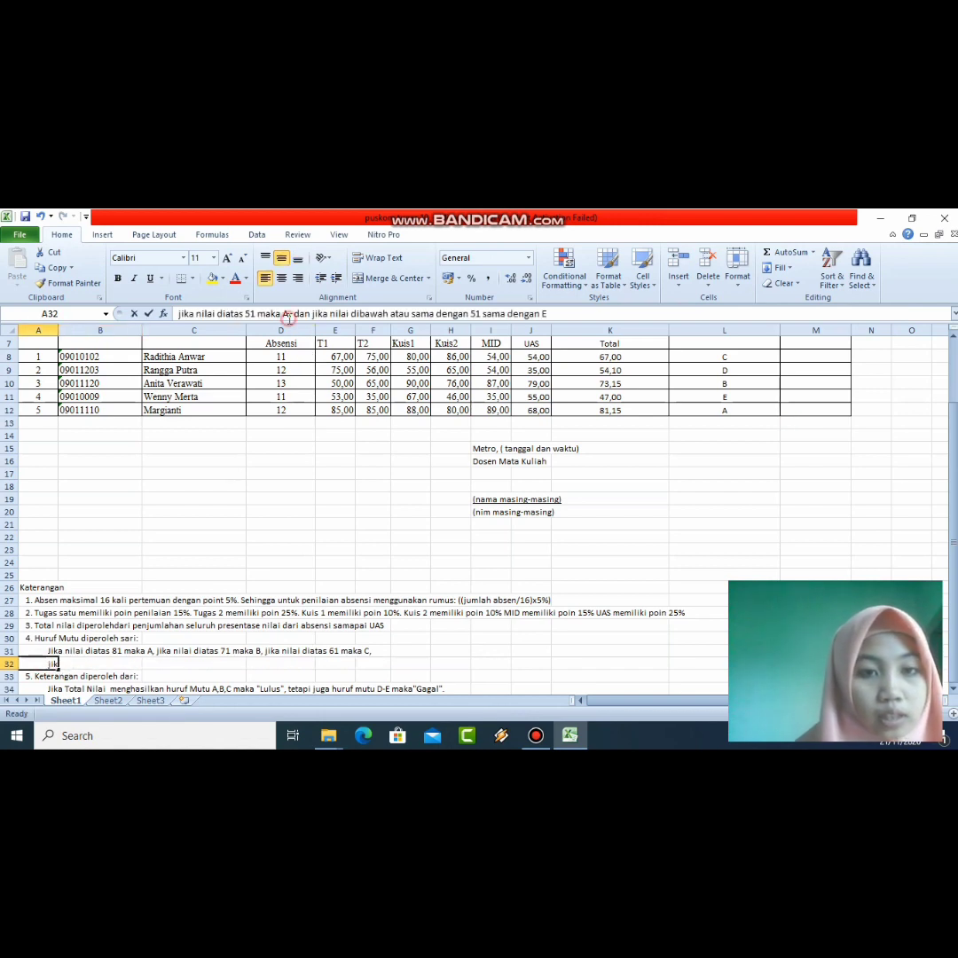
key("BackSpace")
type("D")
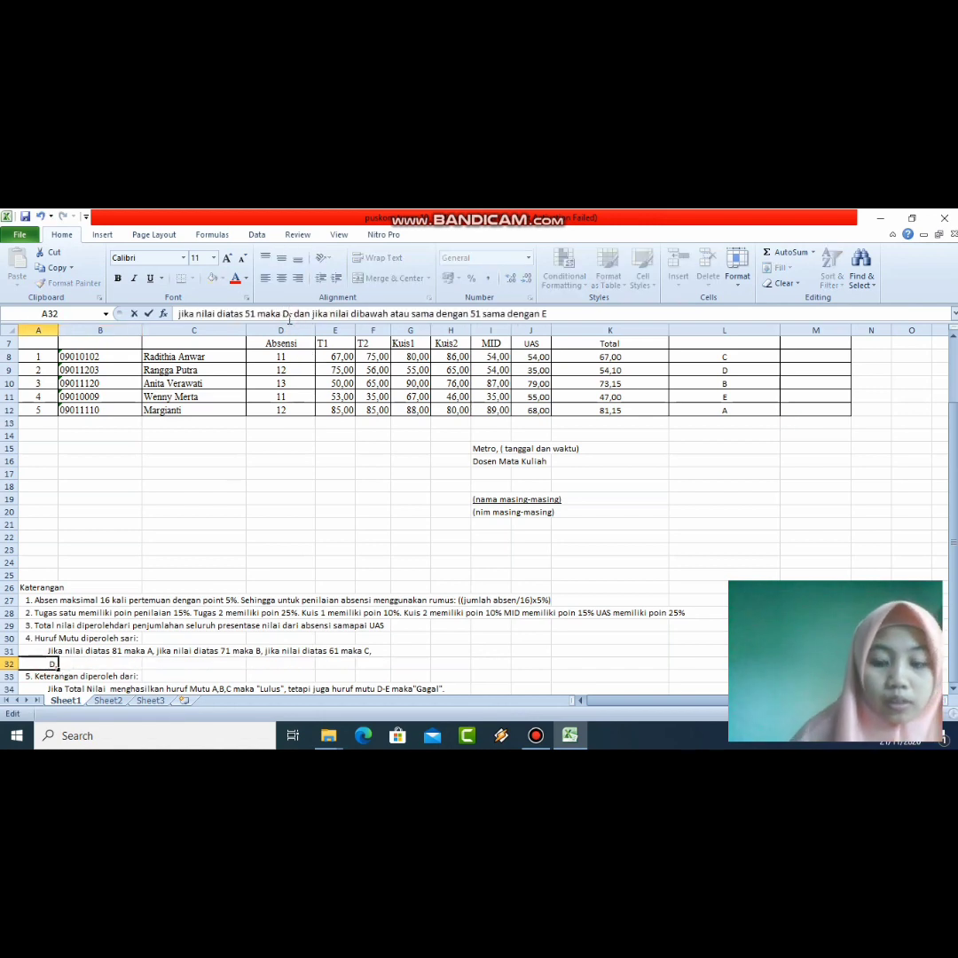
key("Return")
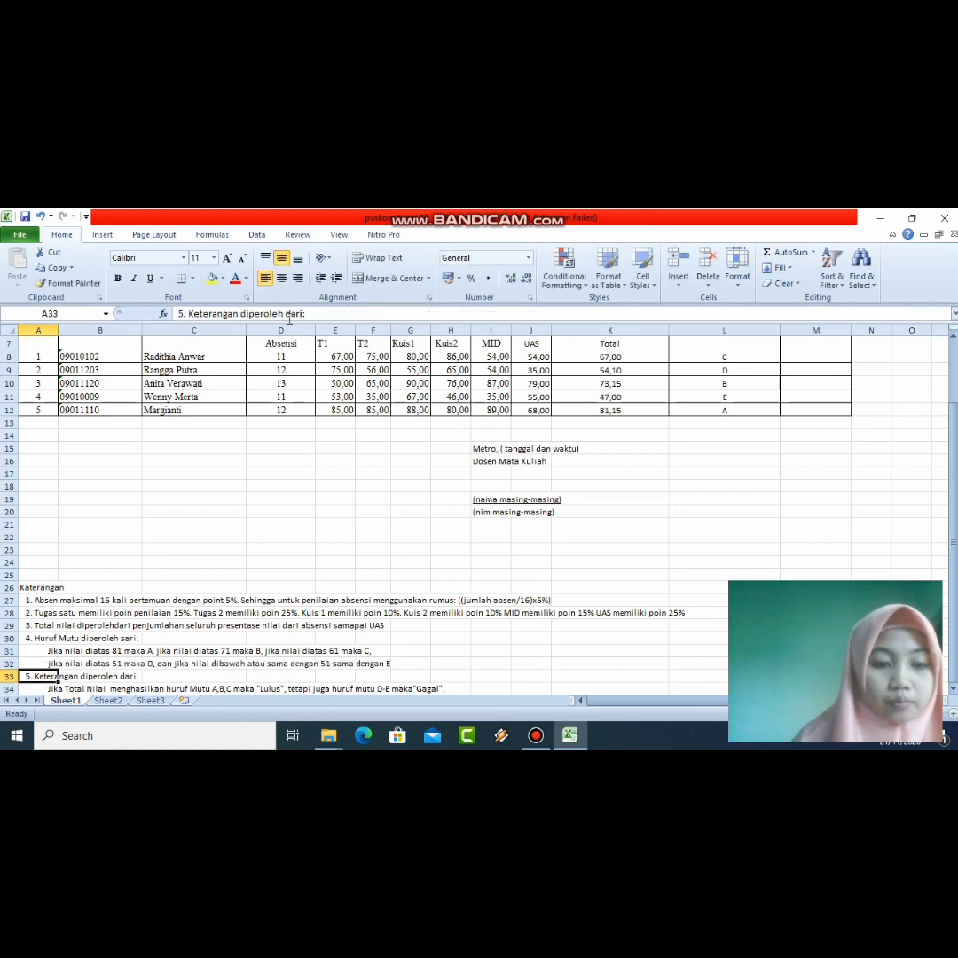
Step: Select M8, the first Keterangan cell
left_click(408, 624)
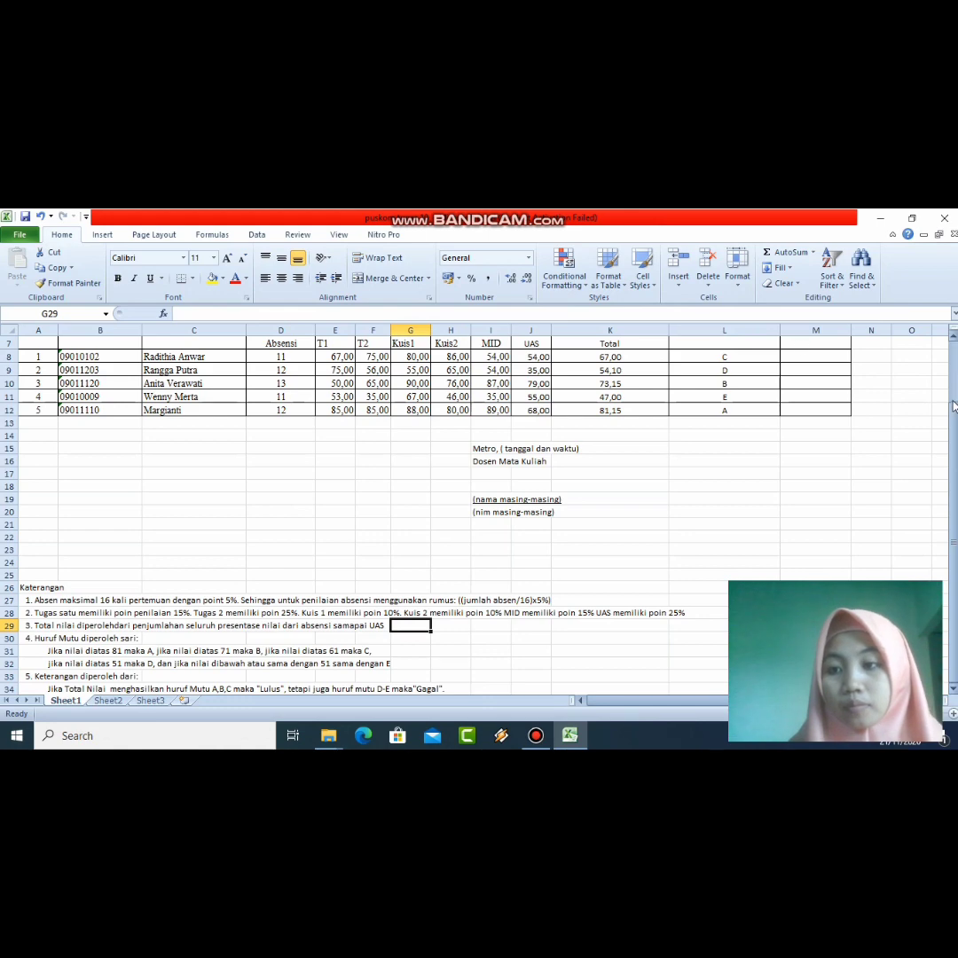
left_click_drag(953, 408, 953, 404)
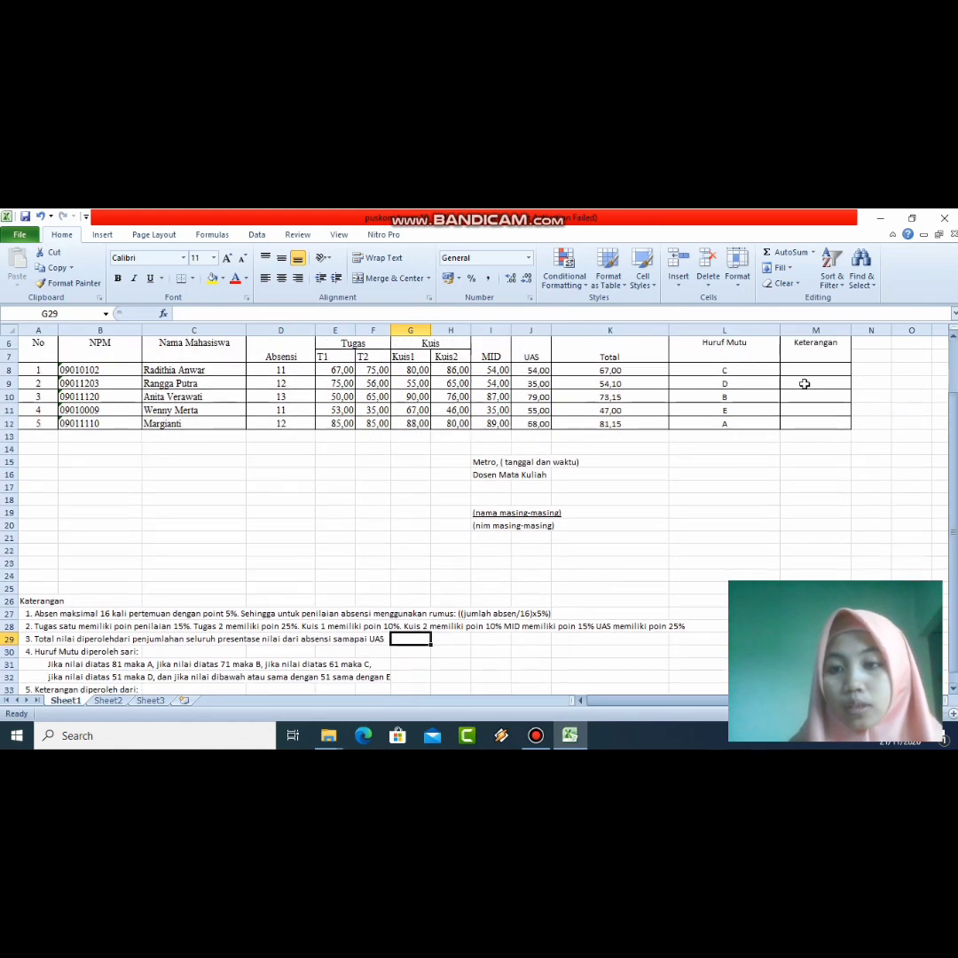
left_click(803, 371)
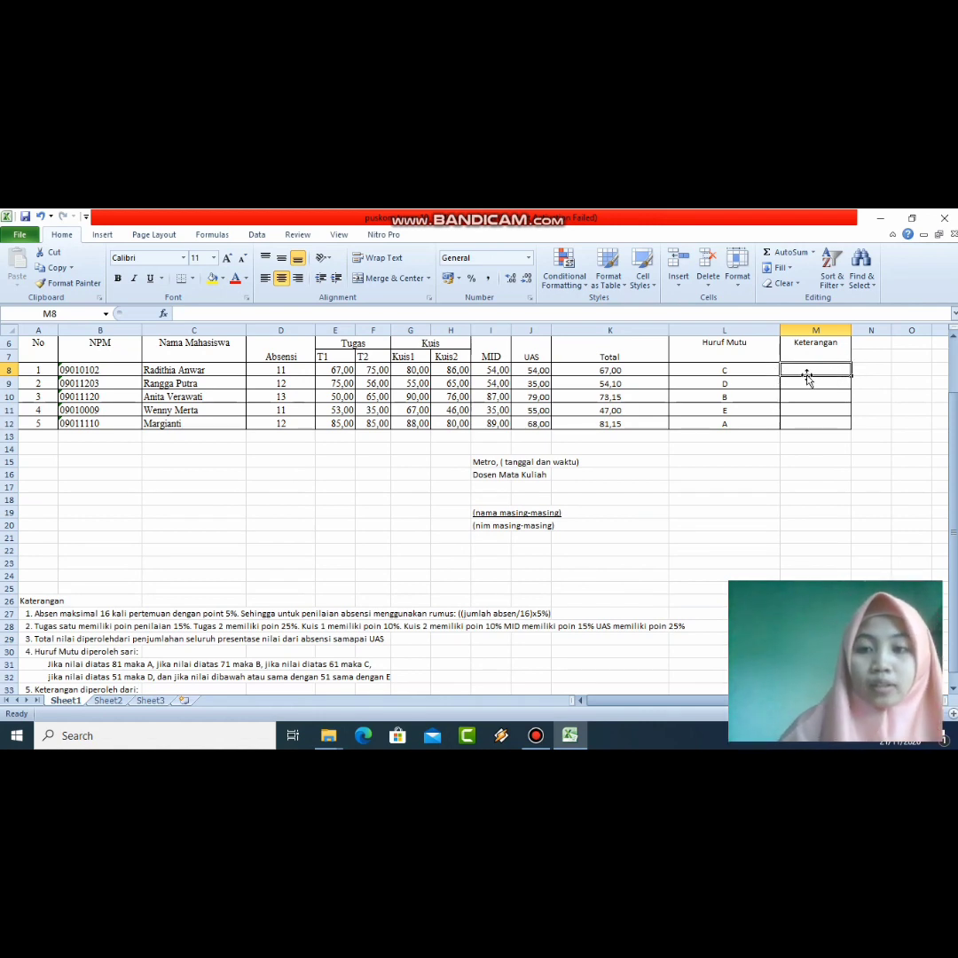
type("=")
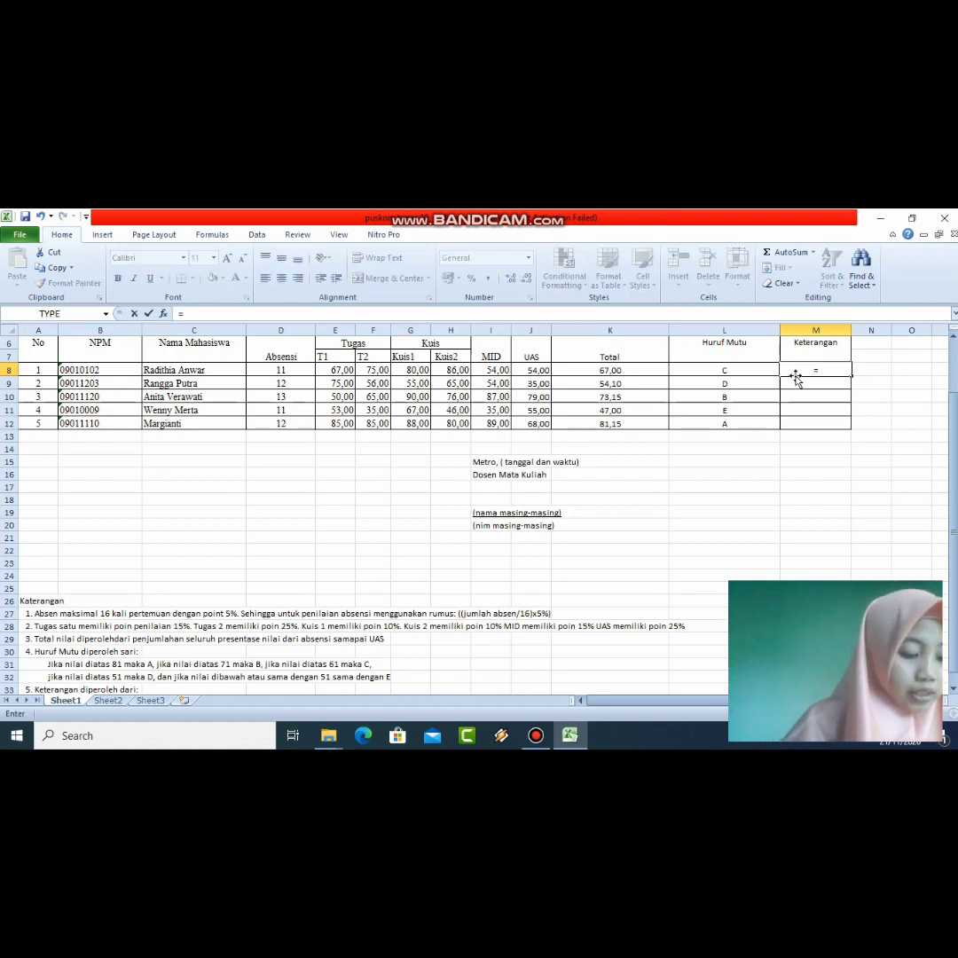
type("IF")
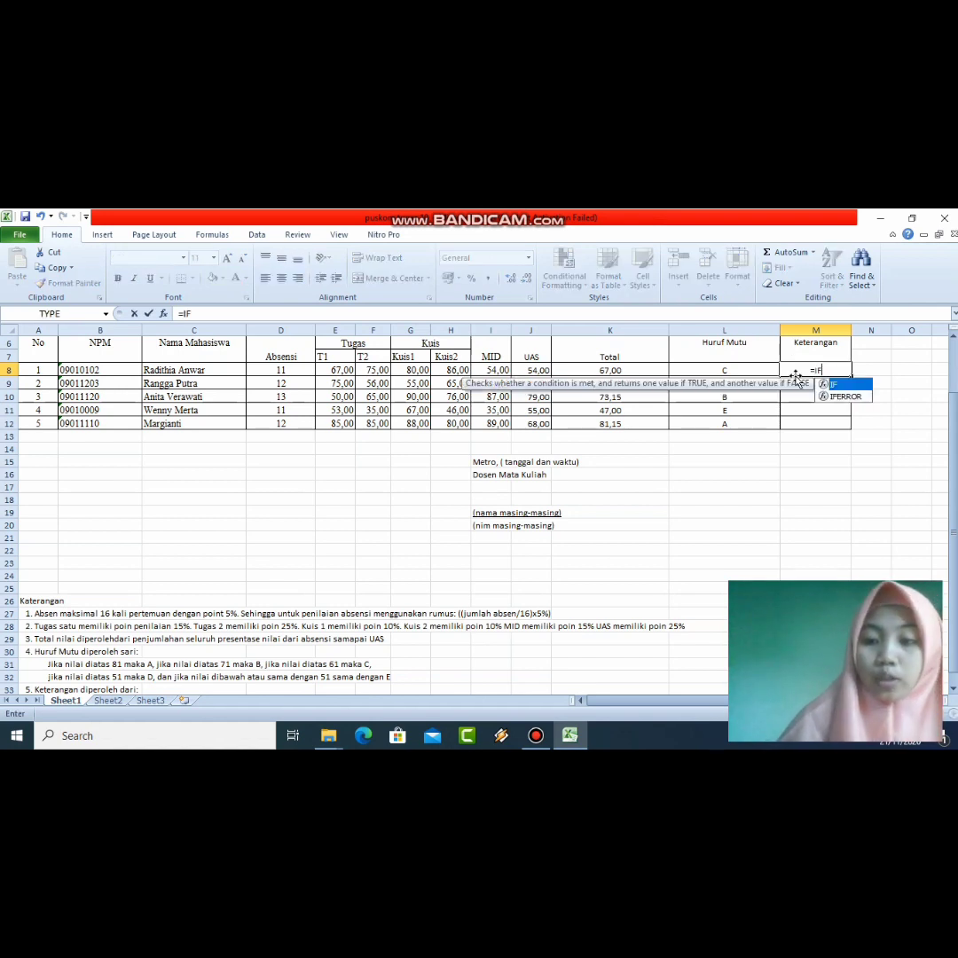
type("(")
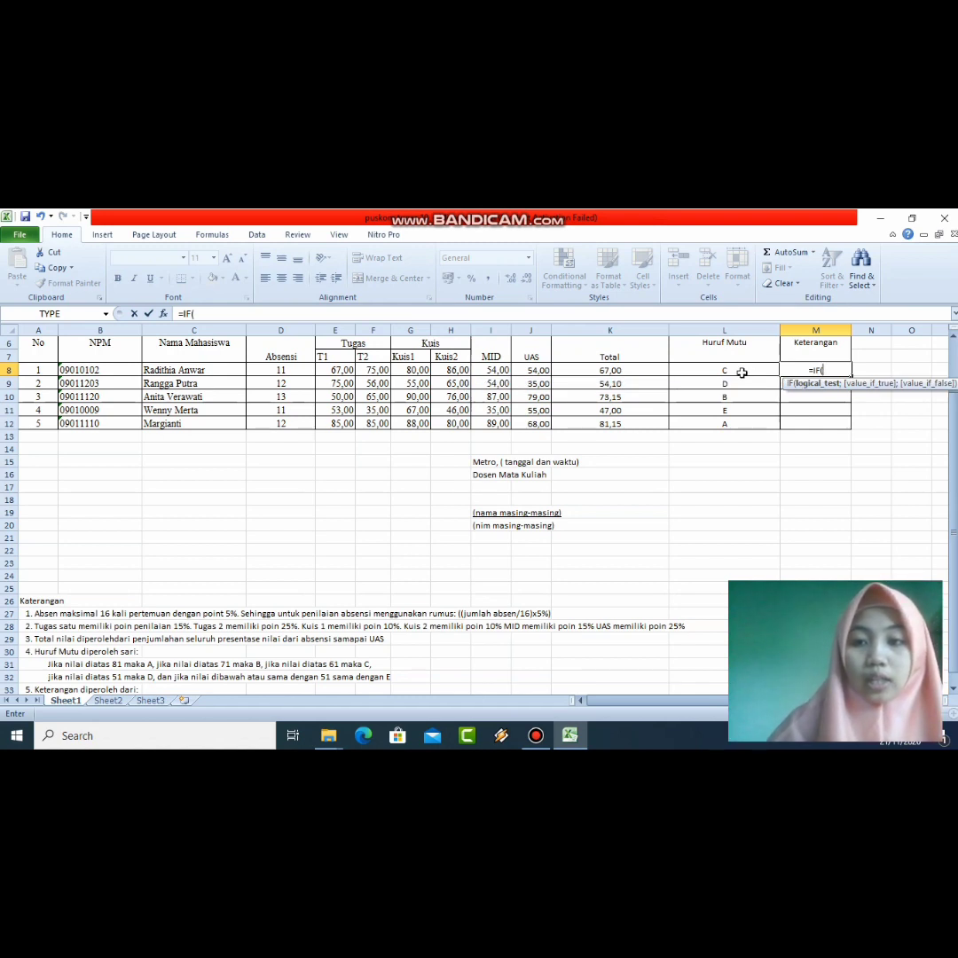
left_click(618, 368)
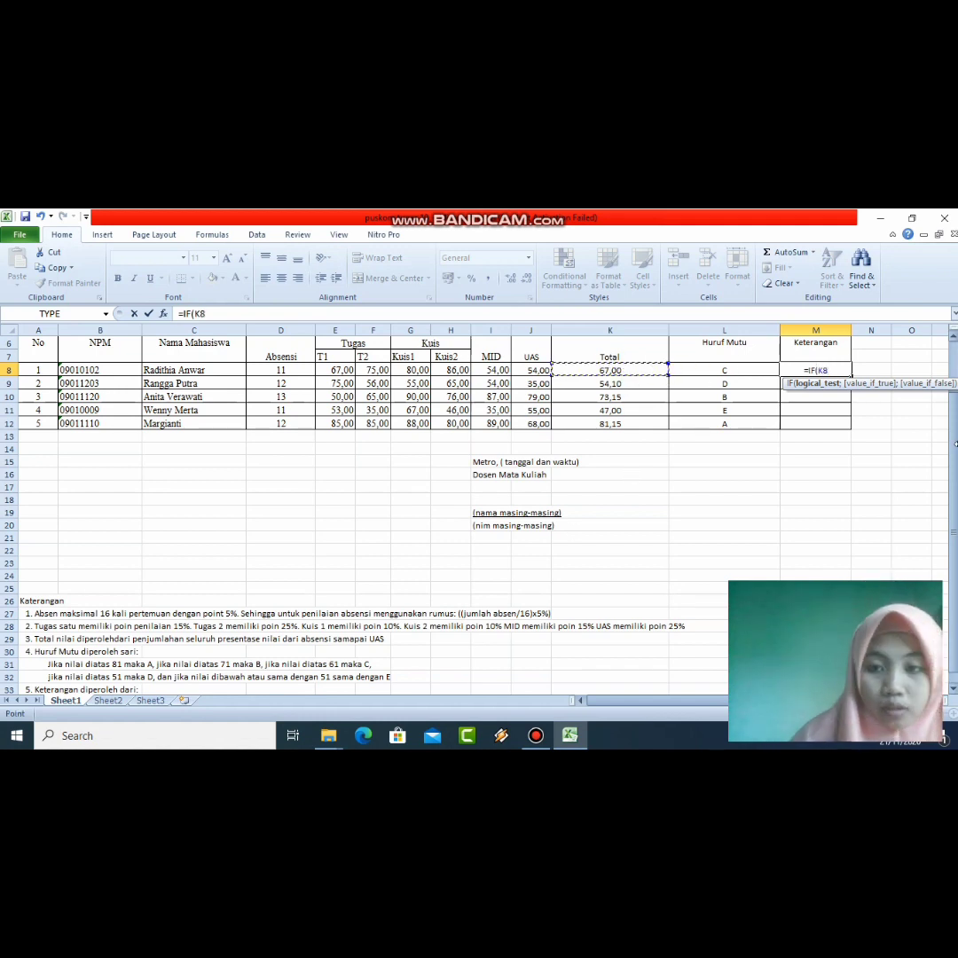
left_click(833, 369)
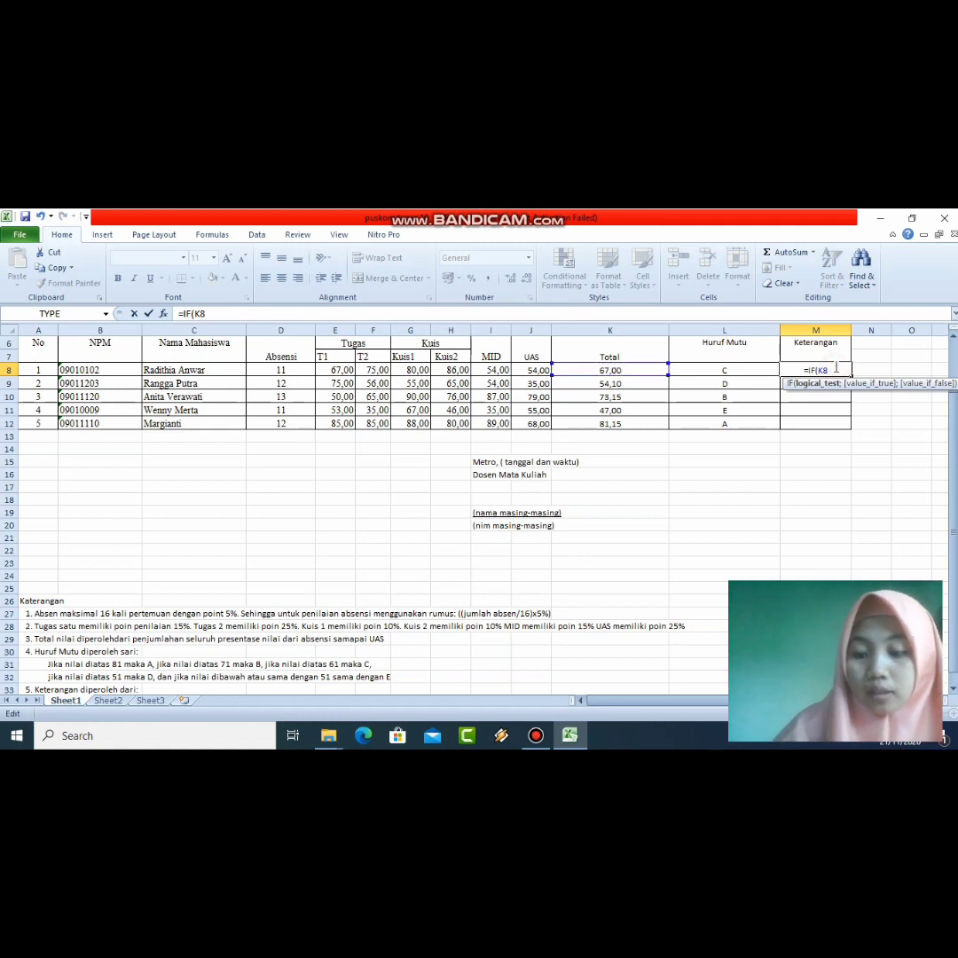
key("BackSpace")
key("BackSpace")
key("BackSpace")
key("BackSpace")
key("BackSpace")
key("BackSpace")
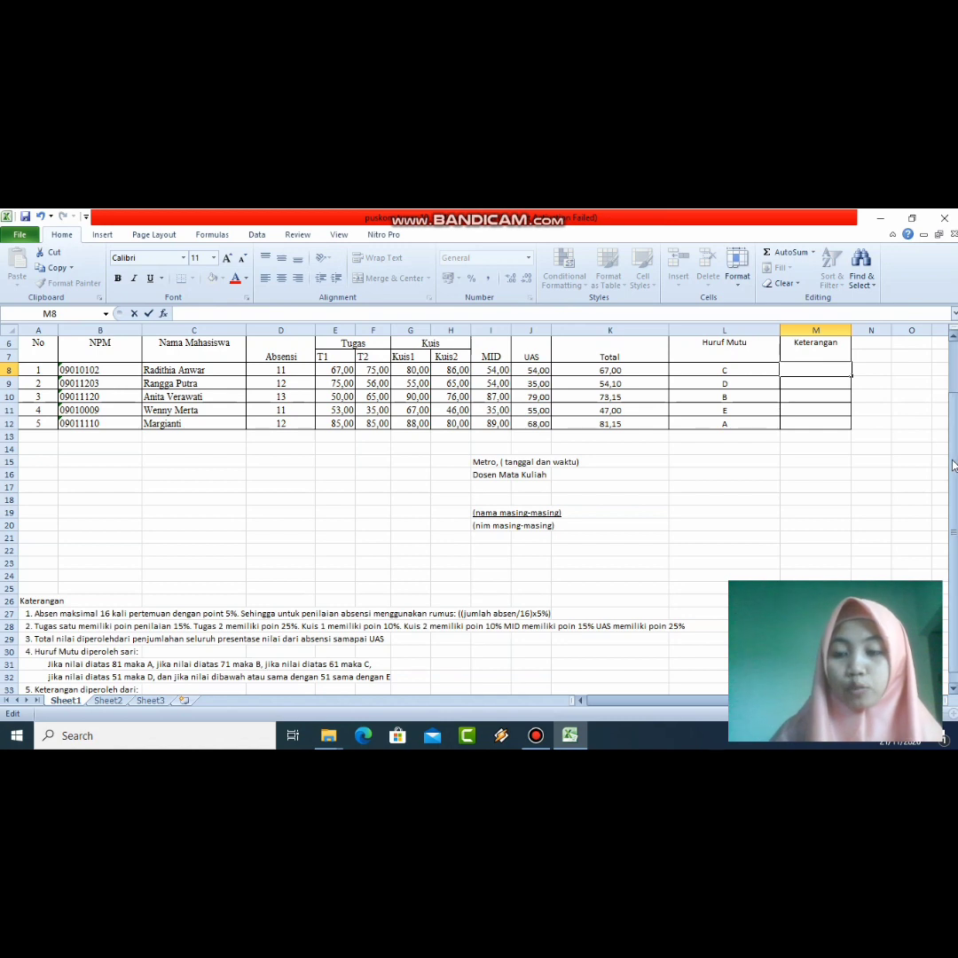
left_click_drag(955, 464, 953, 511)
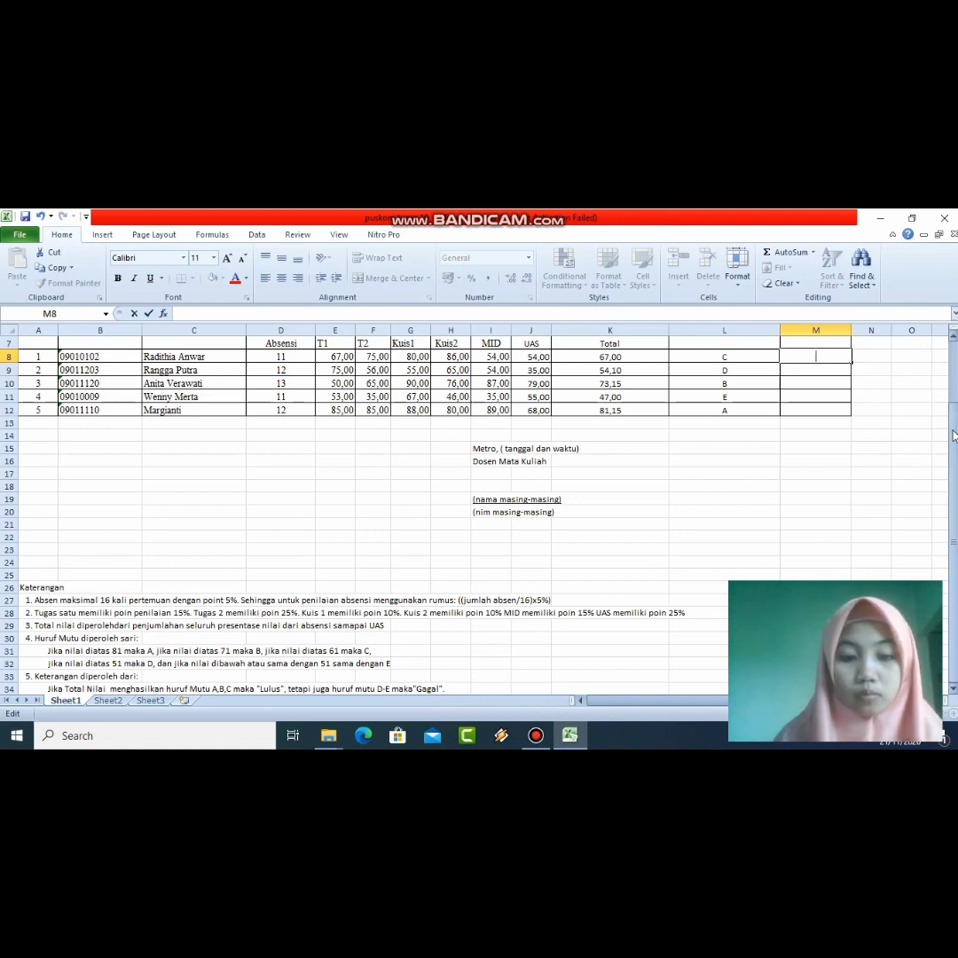
left_click_drag(953, 428, 953, 422)
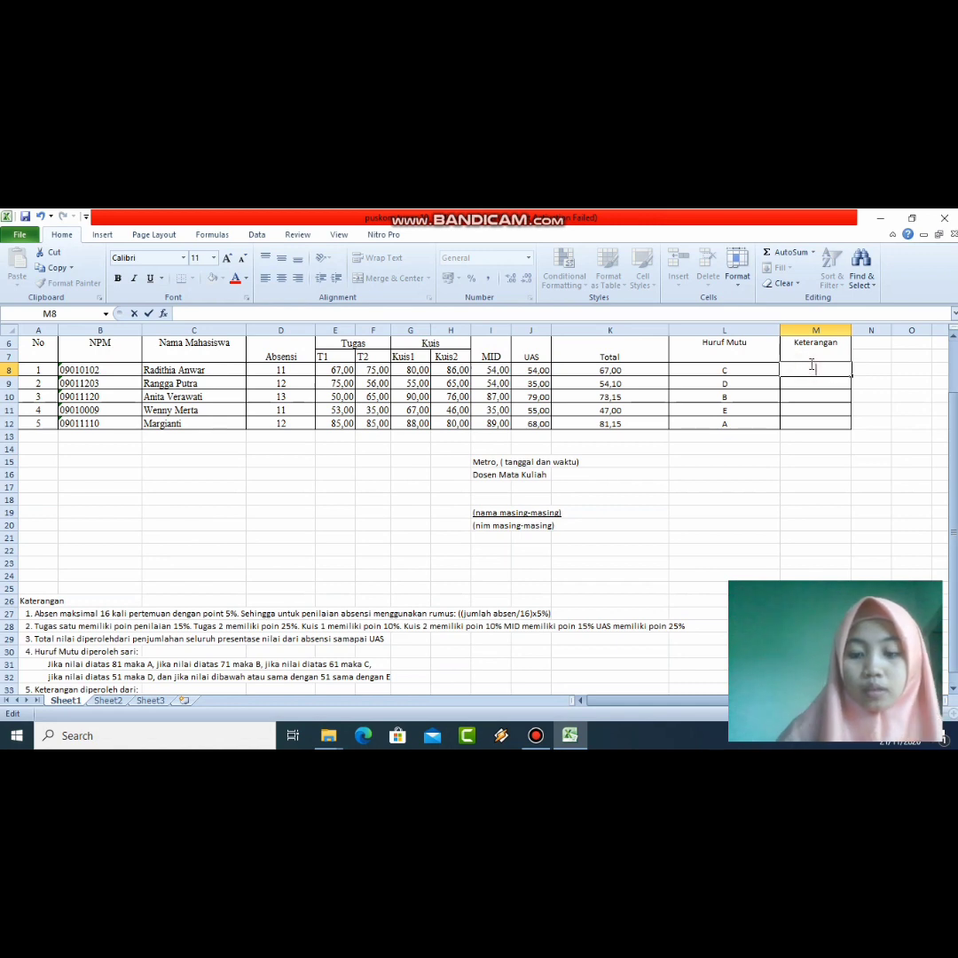
Step: Start the M8 formula as =IF( testing K8, deleting the mistyped 62 from the condition
type("=")
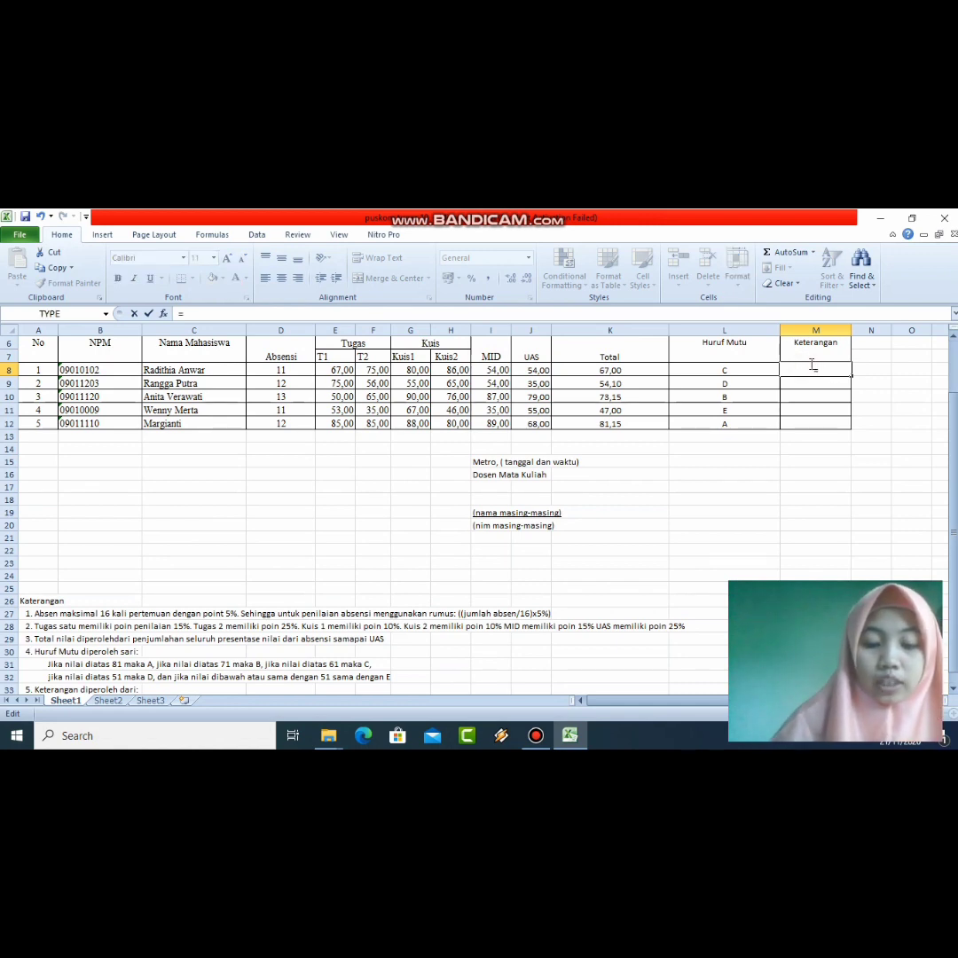
type("IF(")
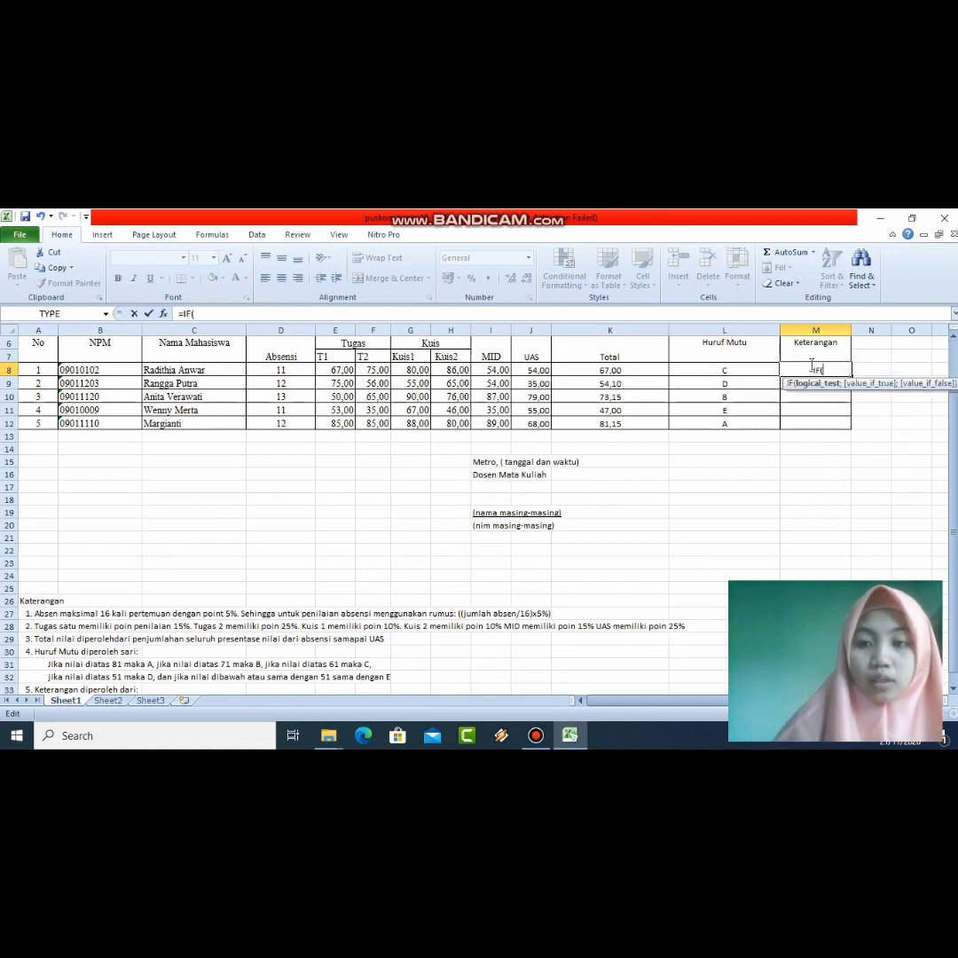
left_click(599, 371)
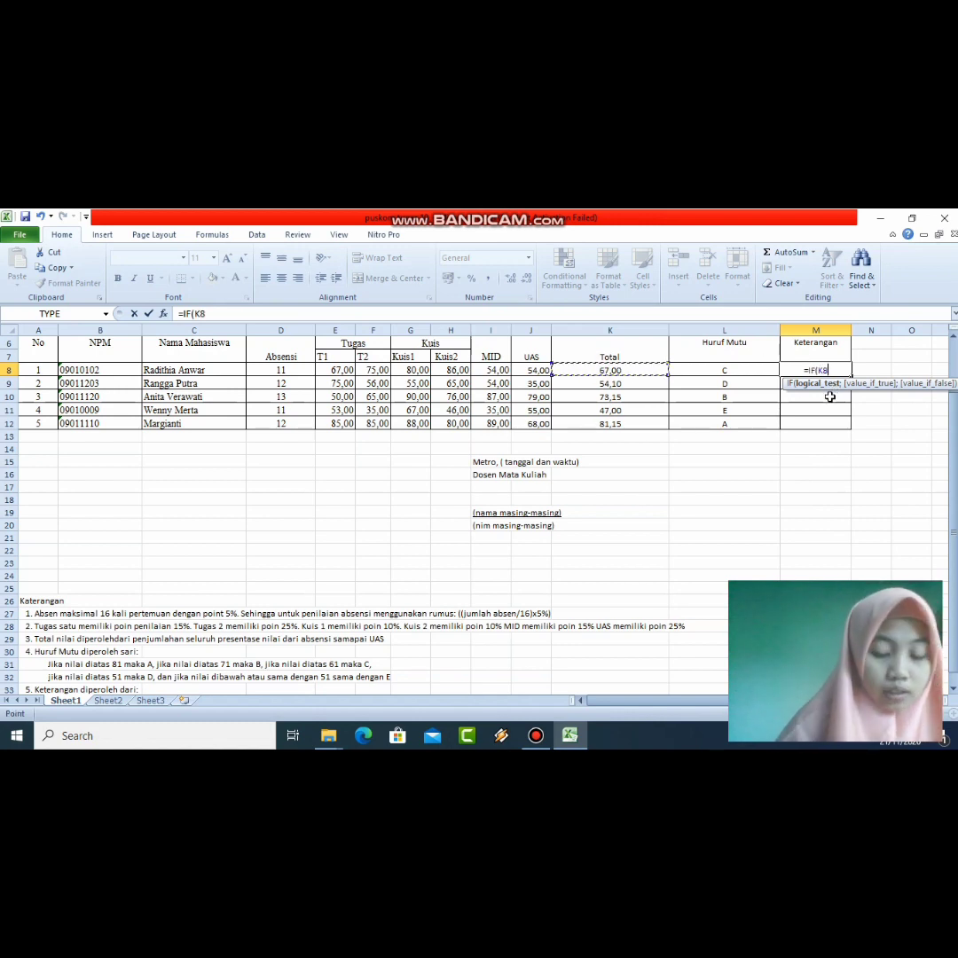
key("F8")
type("=")
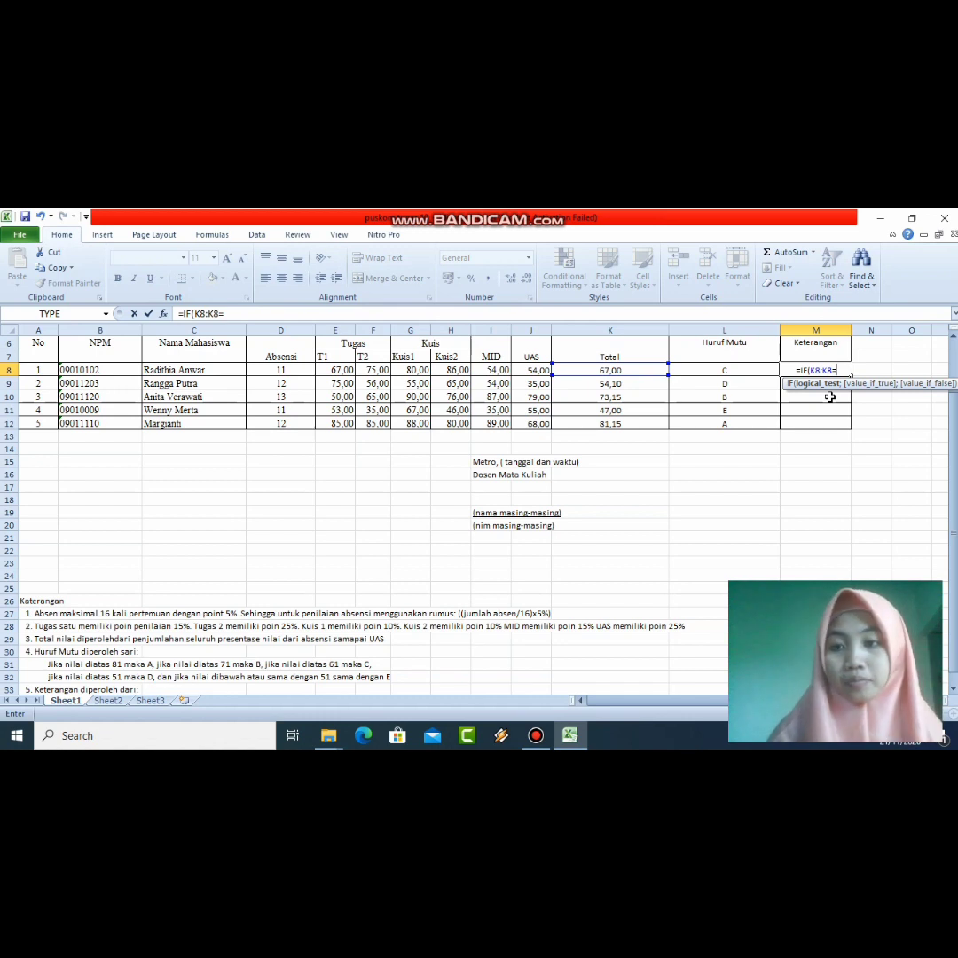
left_click_drag(954, 447, 953, 466)
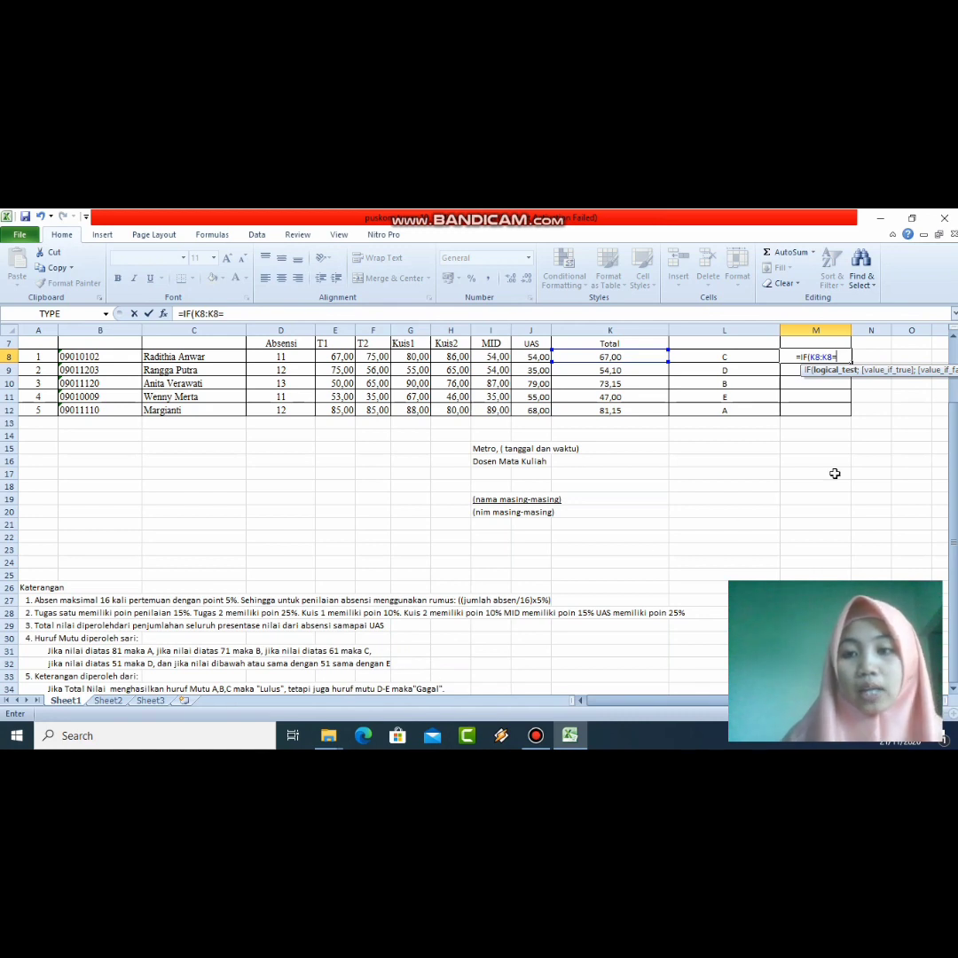
type("62")
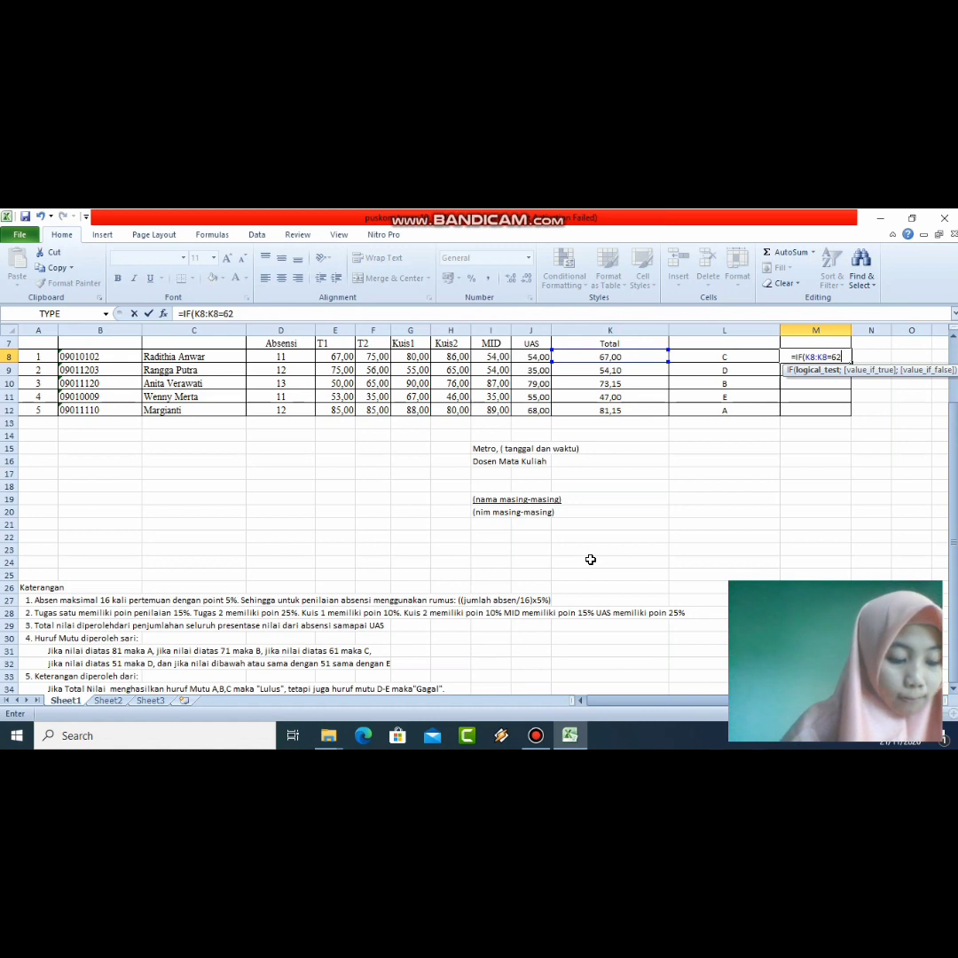
key("BackSpace")
key("BackSpace")
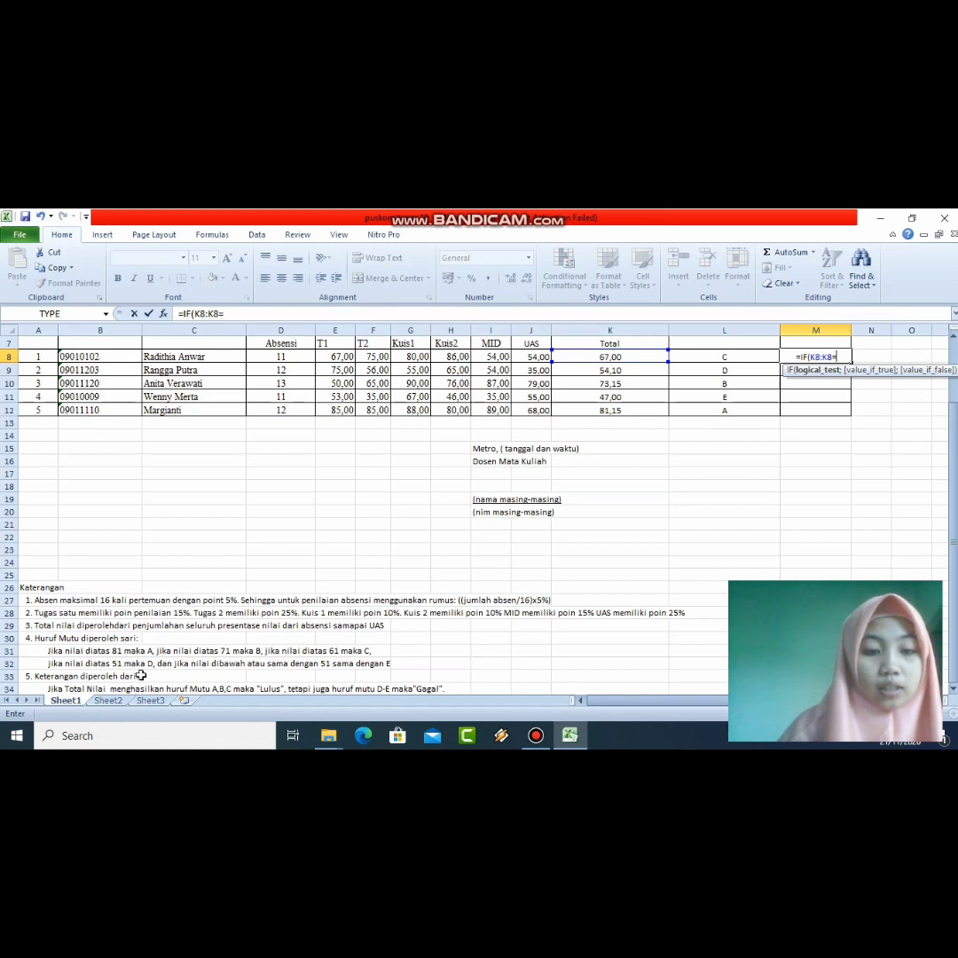
Step: Complete and enter M8 as =IF(K8>=61;"LULUS";"PERBAIKAN"), showing LULUS for the first student
type("6")
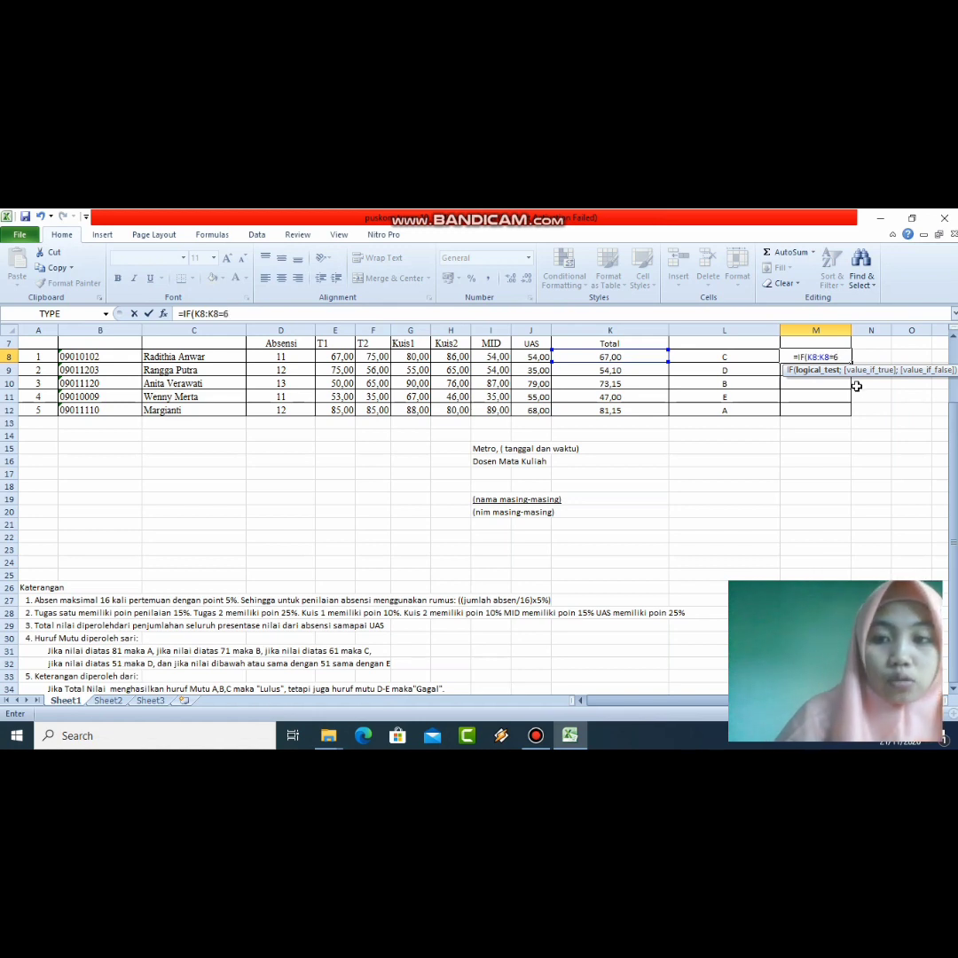
key("BackSpace")
key("BackSpace")
key("BackSpace")
key("BackSpace")
key("BackSpace")
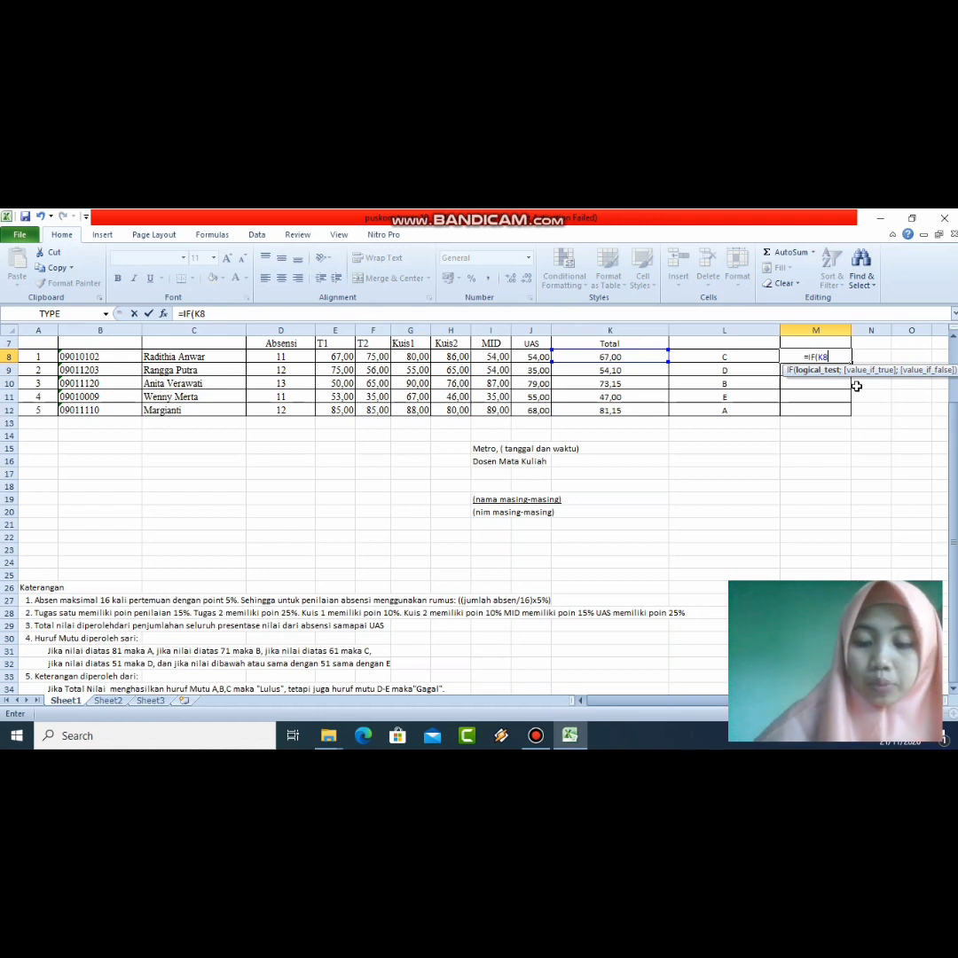
type(">=")
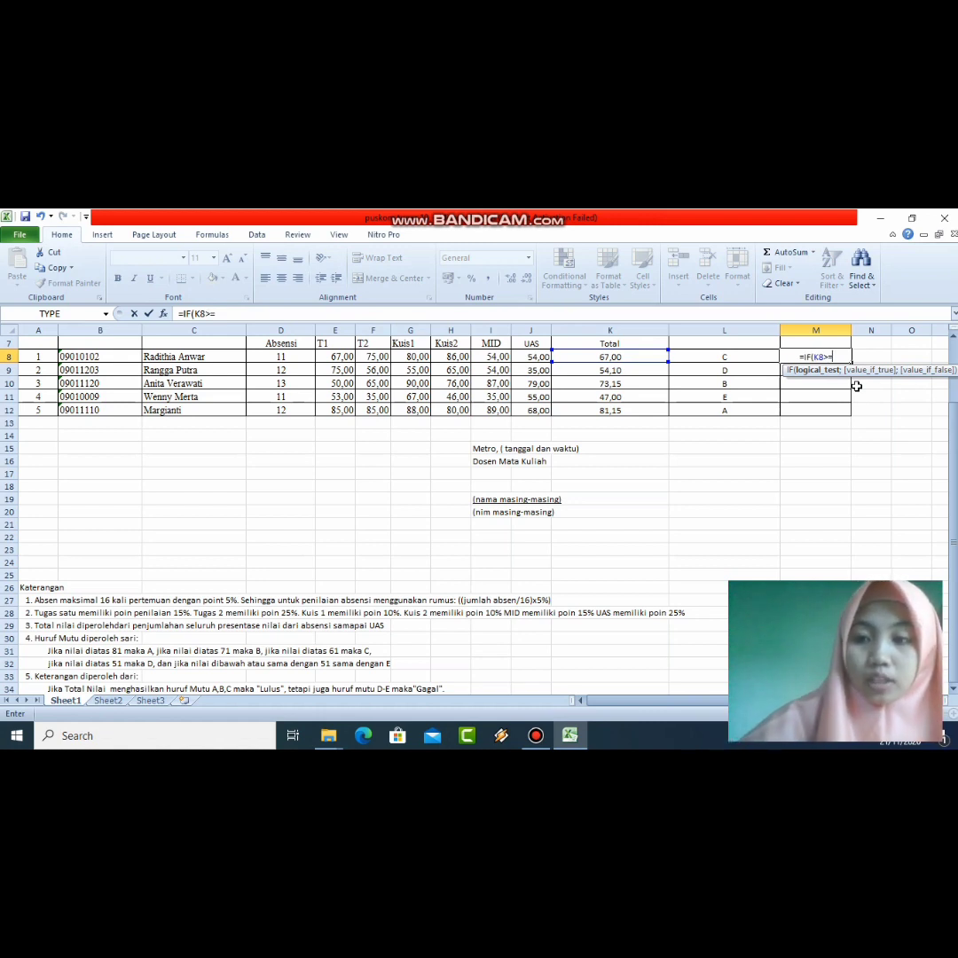
type("61")
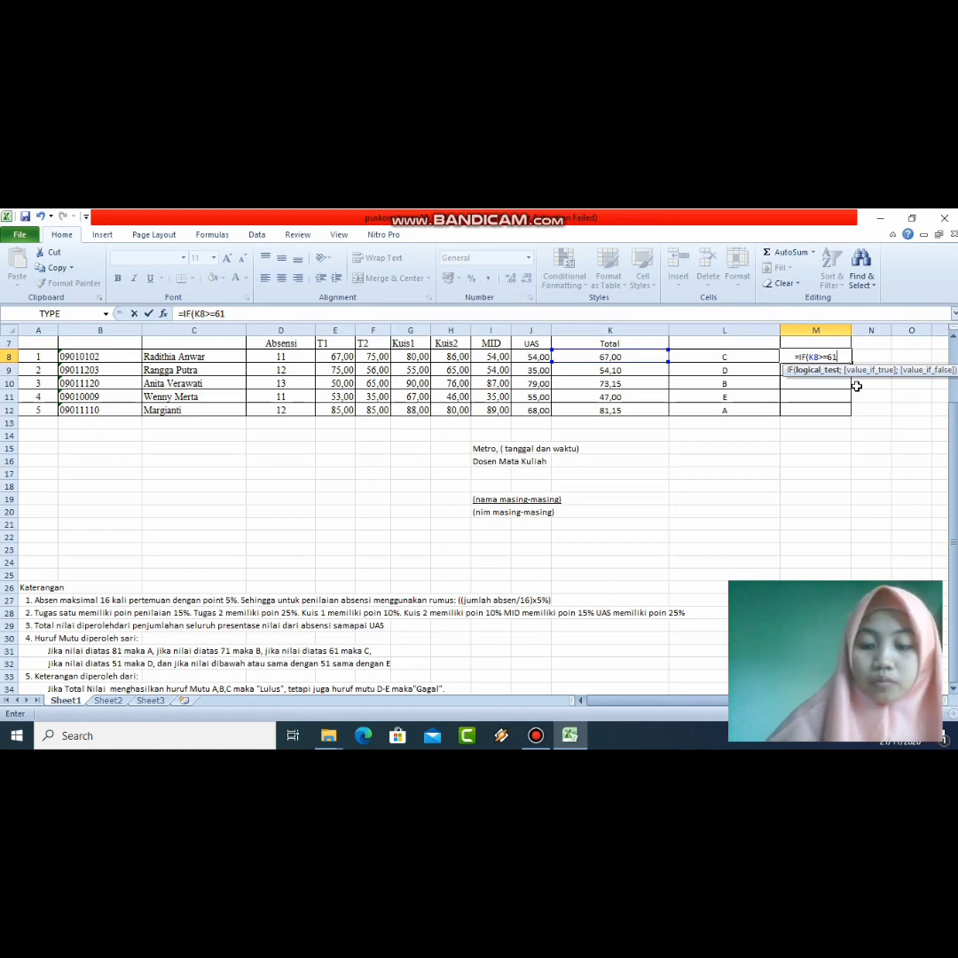
type(";\"")
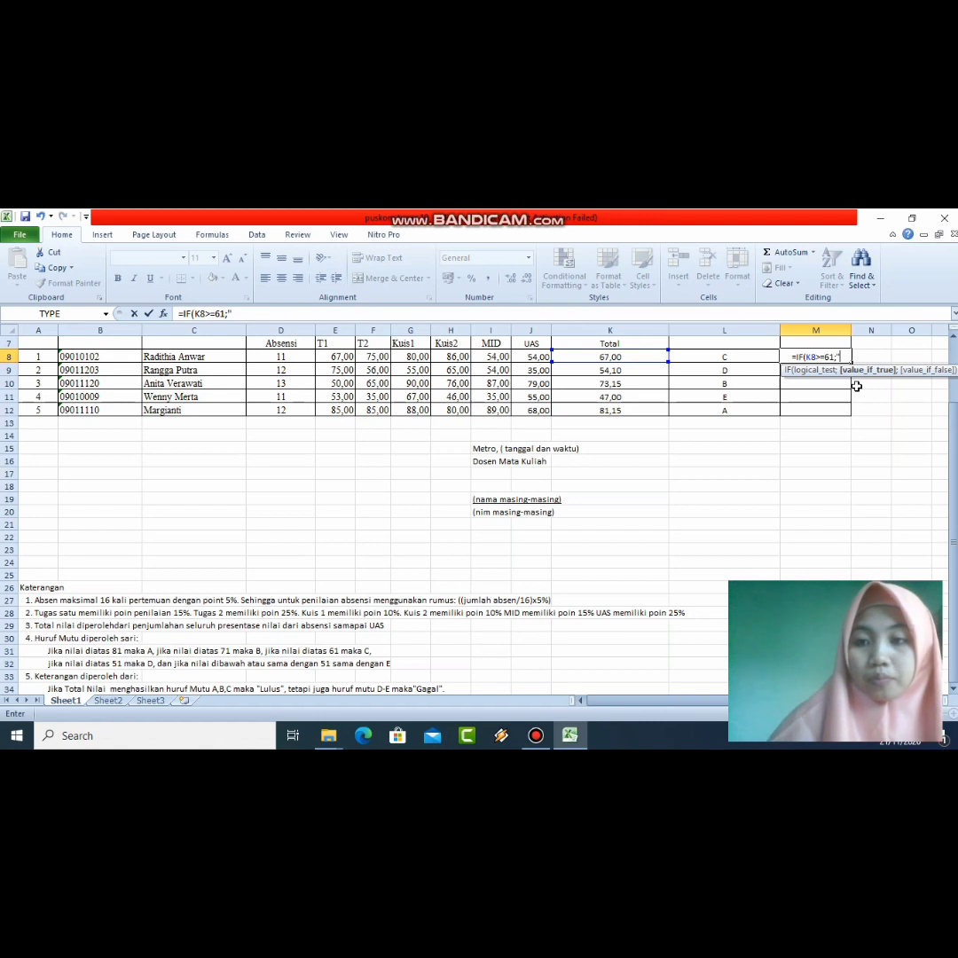
type("LU")
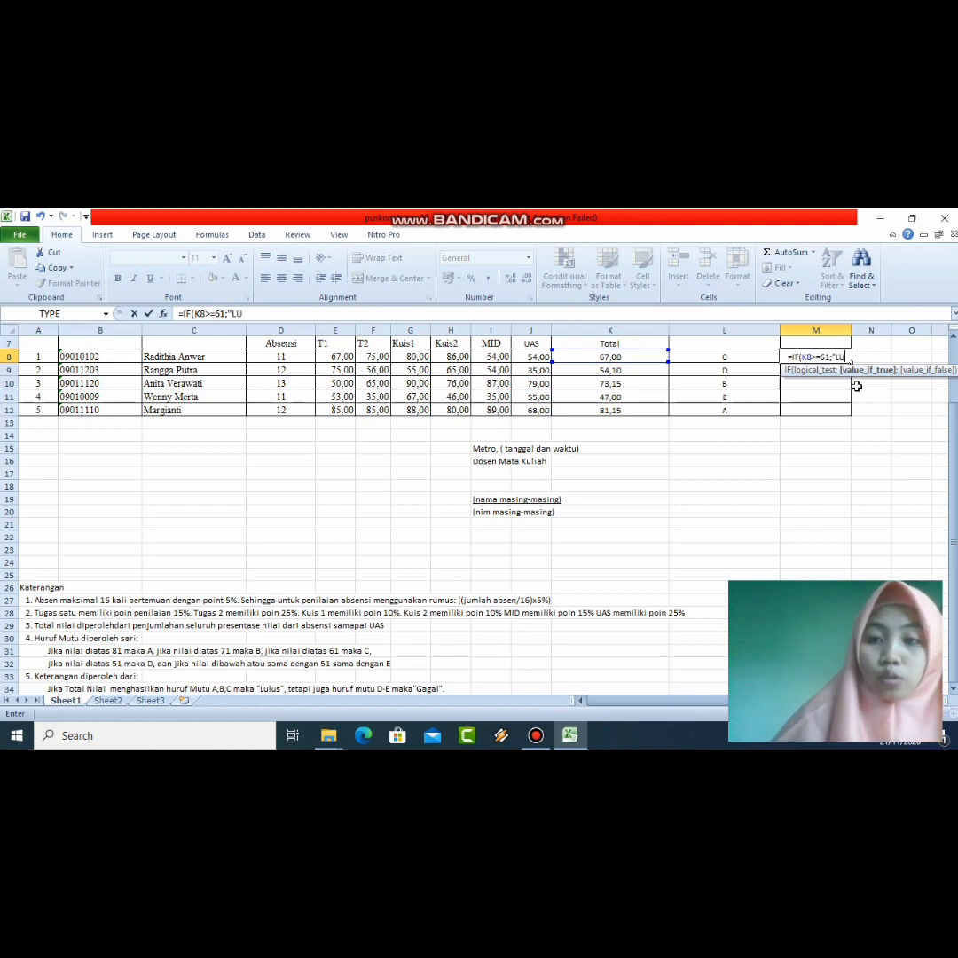
type("LUS")
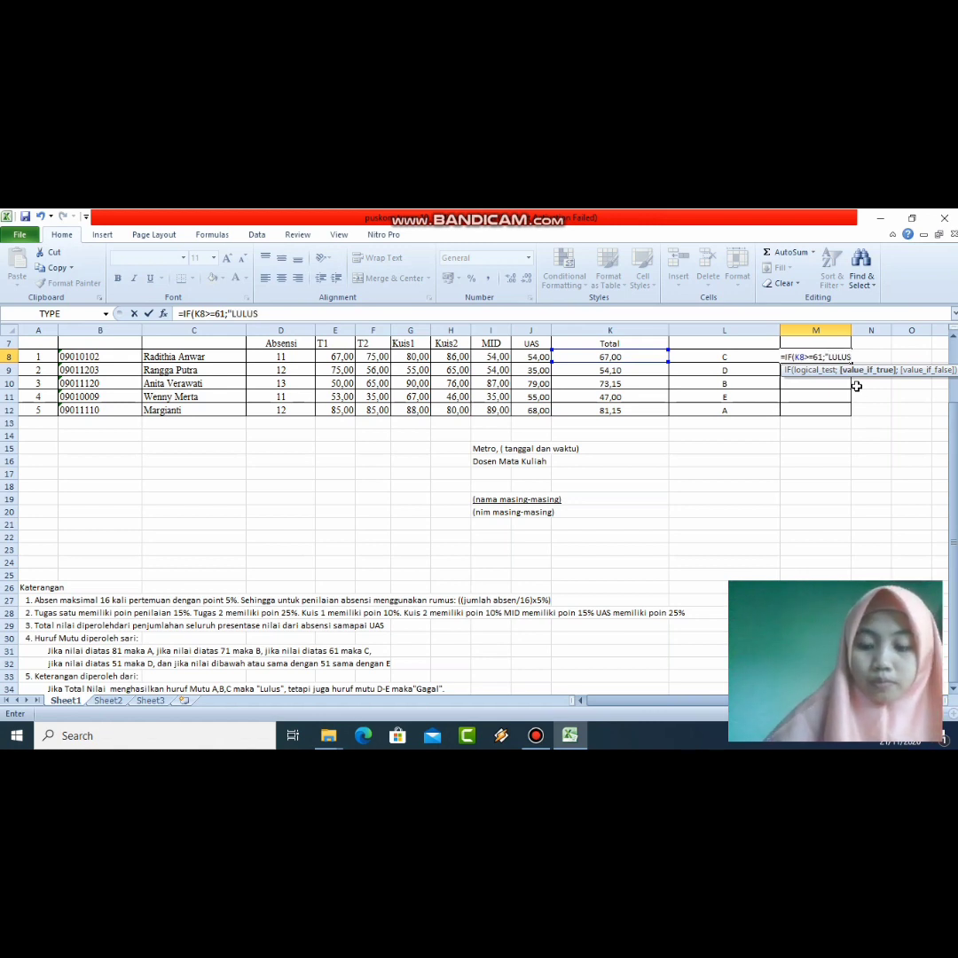
type("\"")
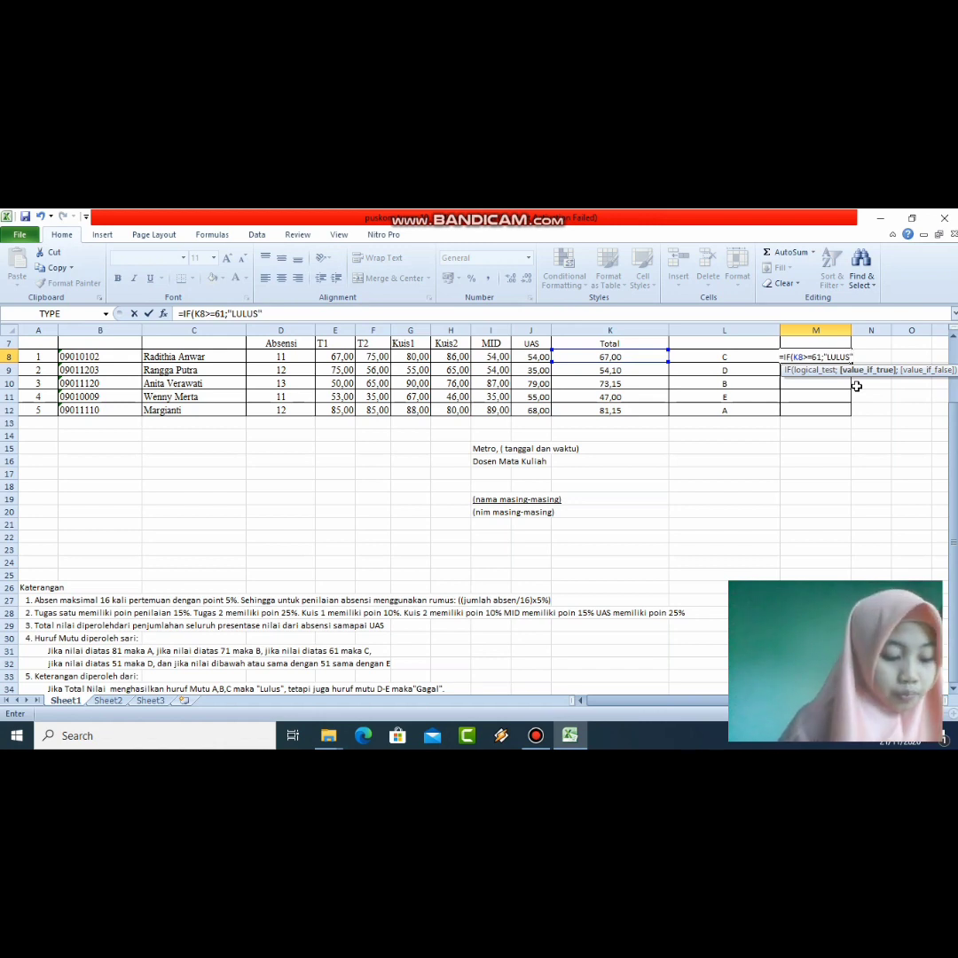
type(";")
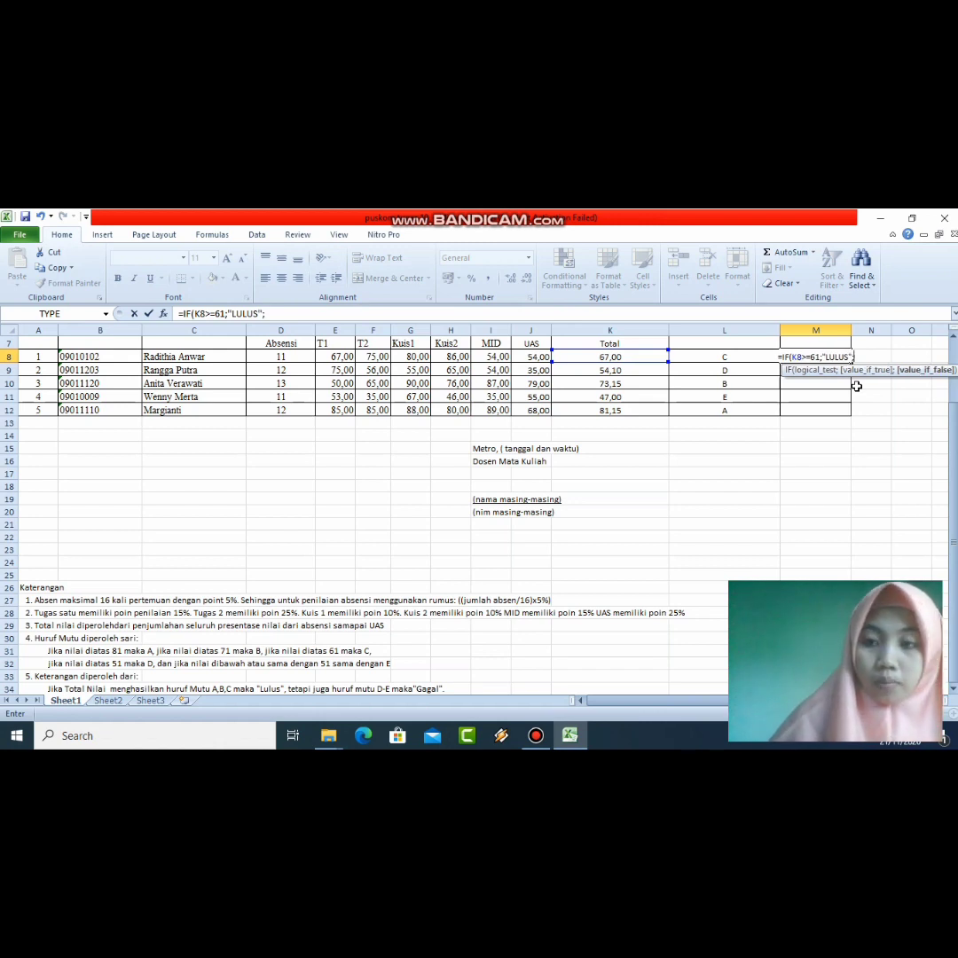
type("\"")
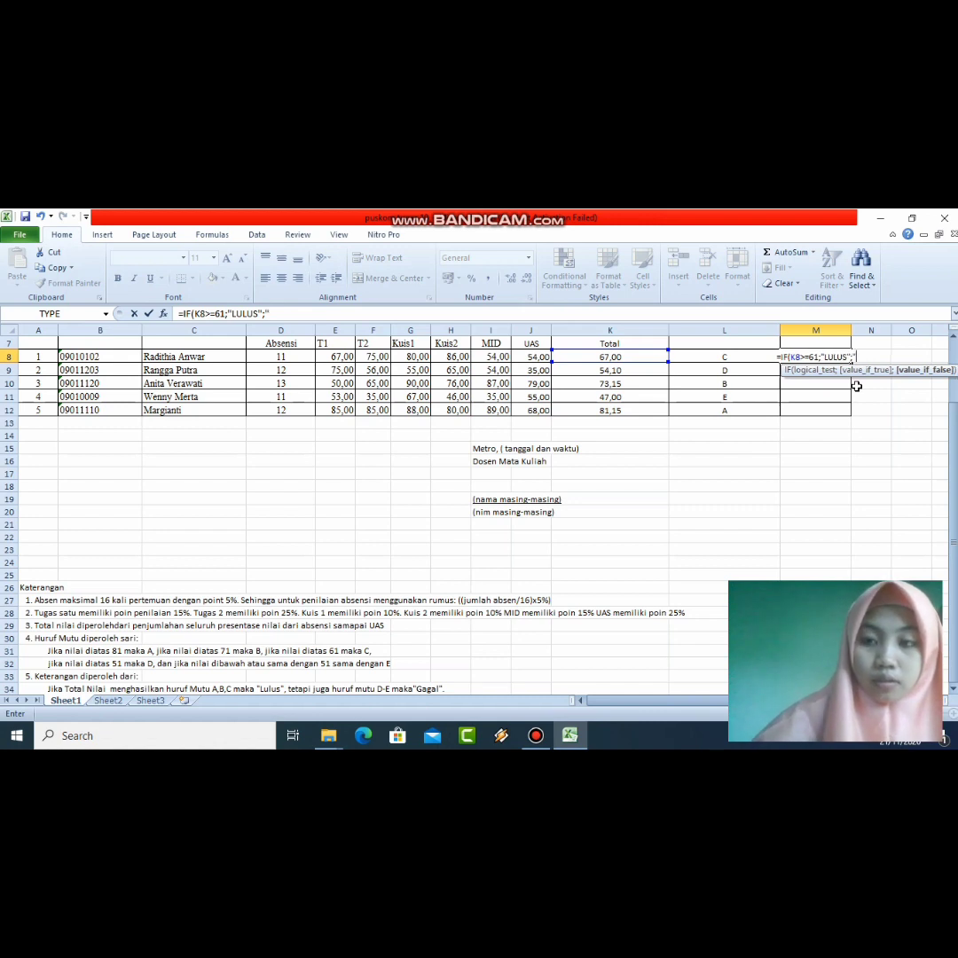
type("PERB")
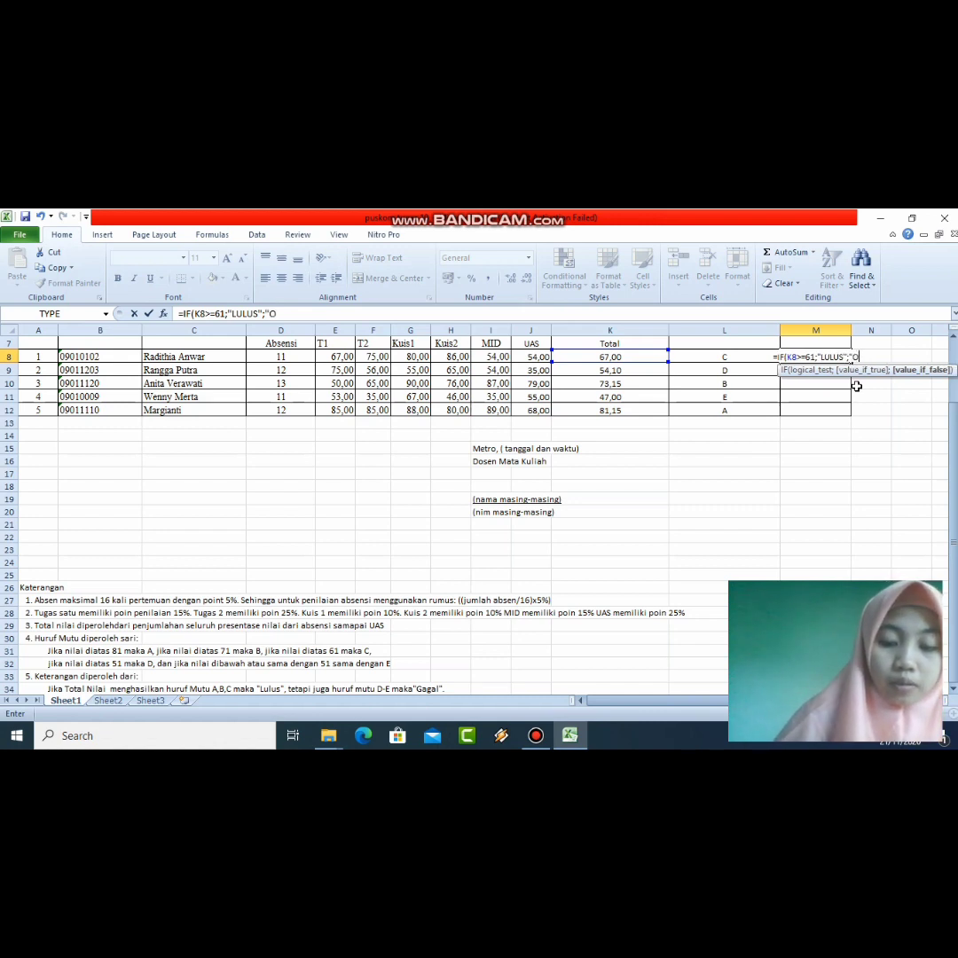
type("A")
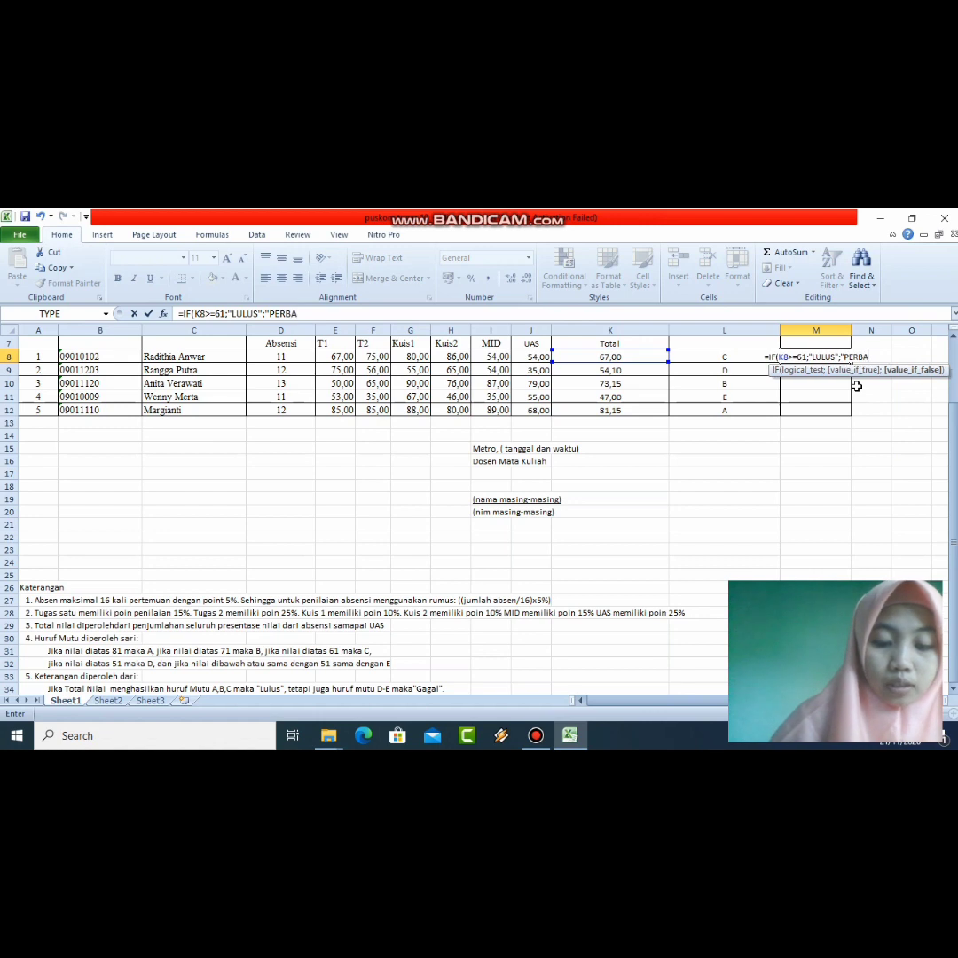
type("IKAN")
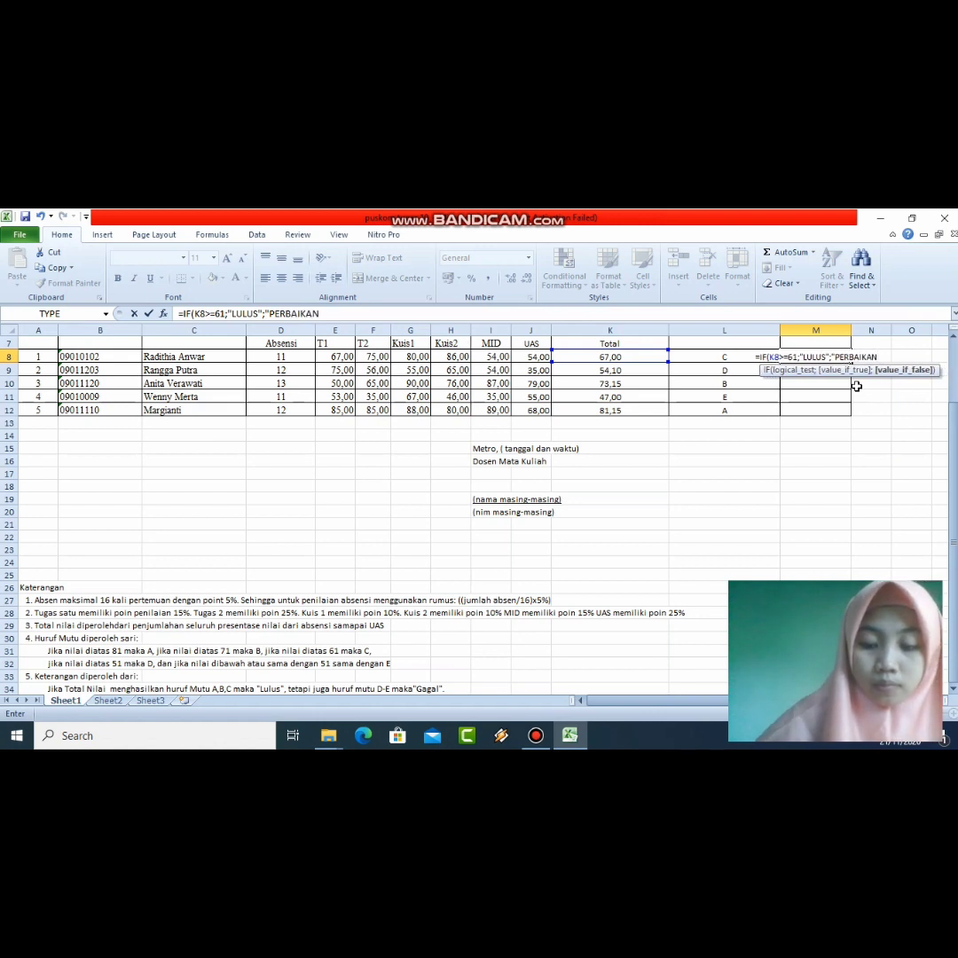
type("\")")
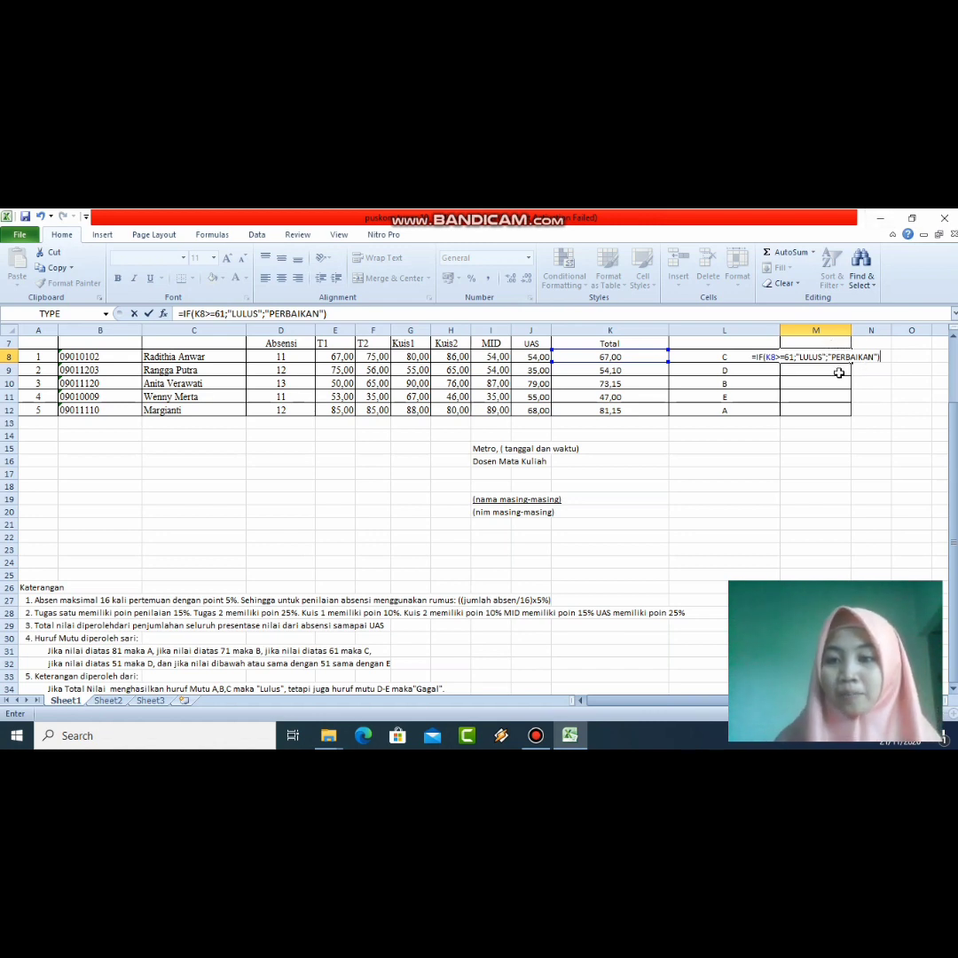
key("Return")
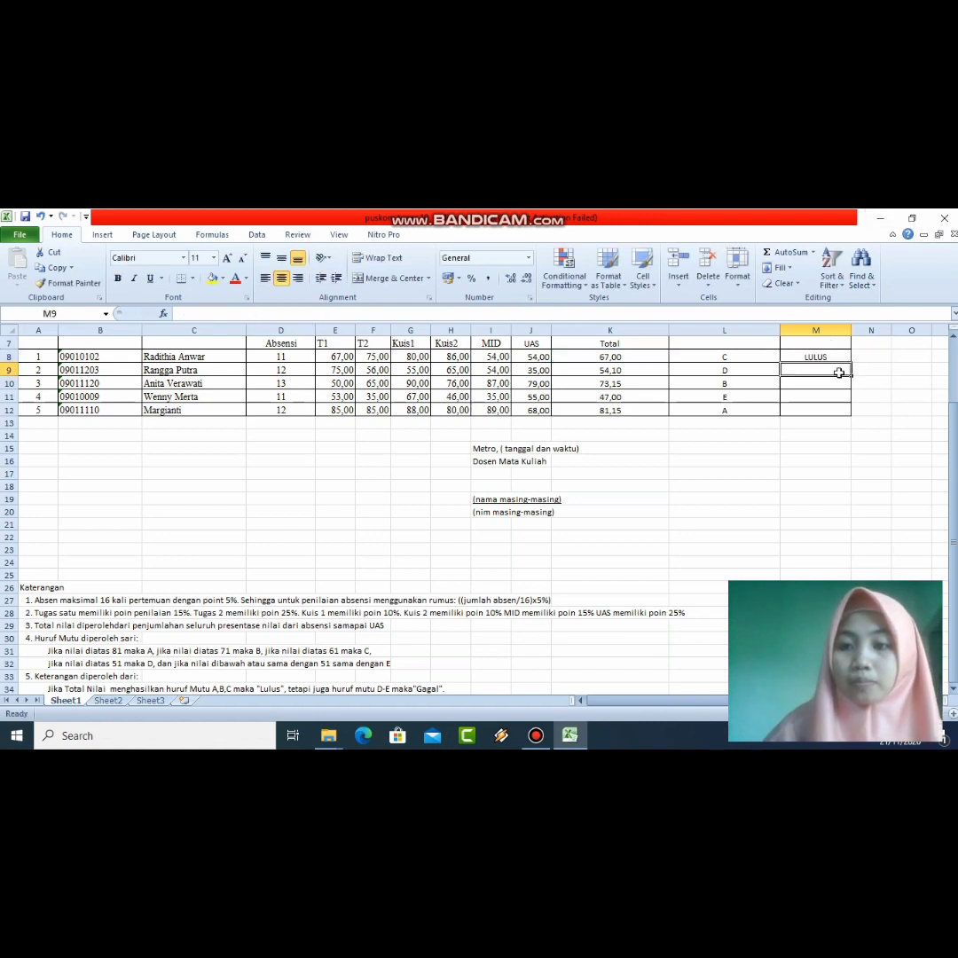
Step: Copy the M8 pass/fail formula down through M12
left_click(825, 356)
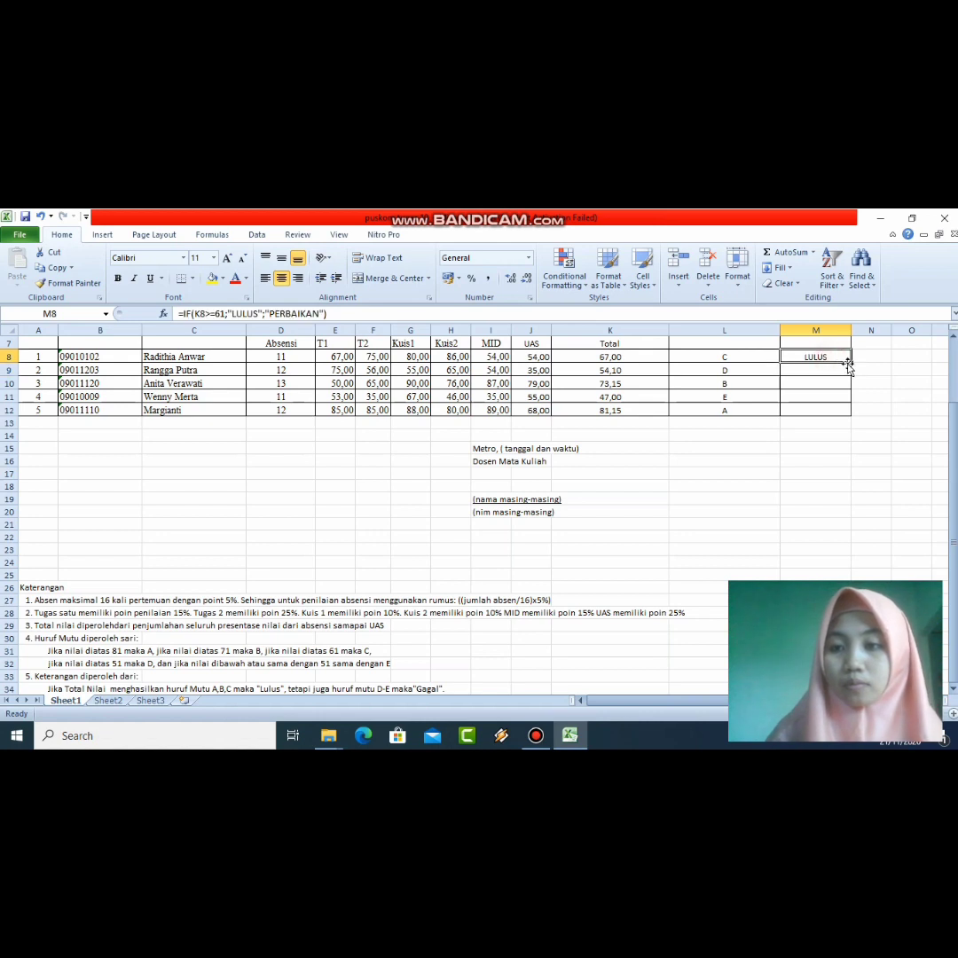
left_click_drag(850, 359, 849, 412)
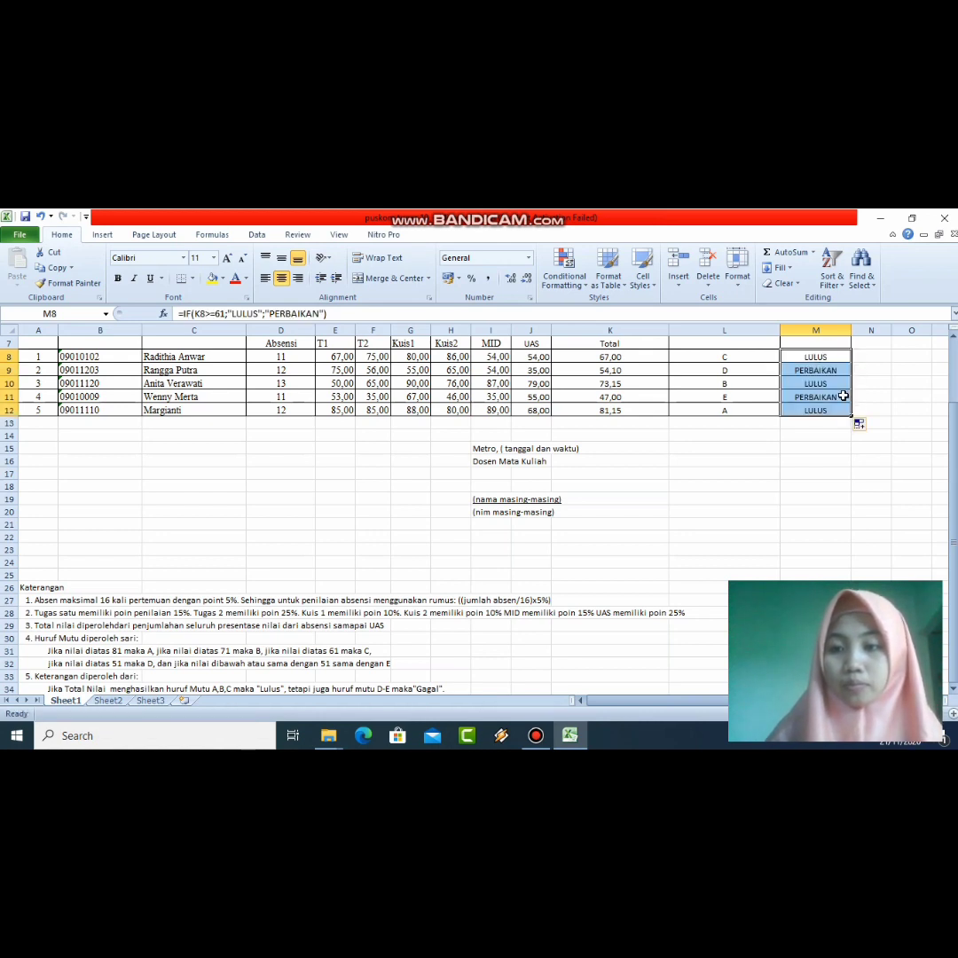
left_click(812, 356)
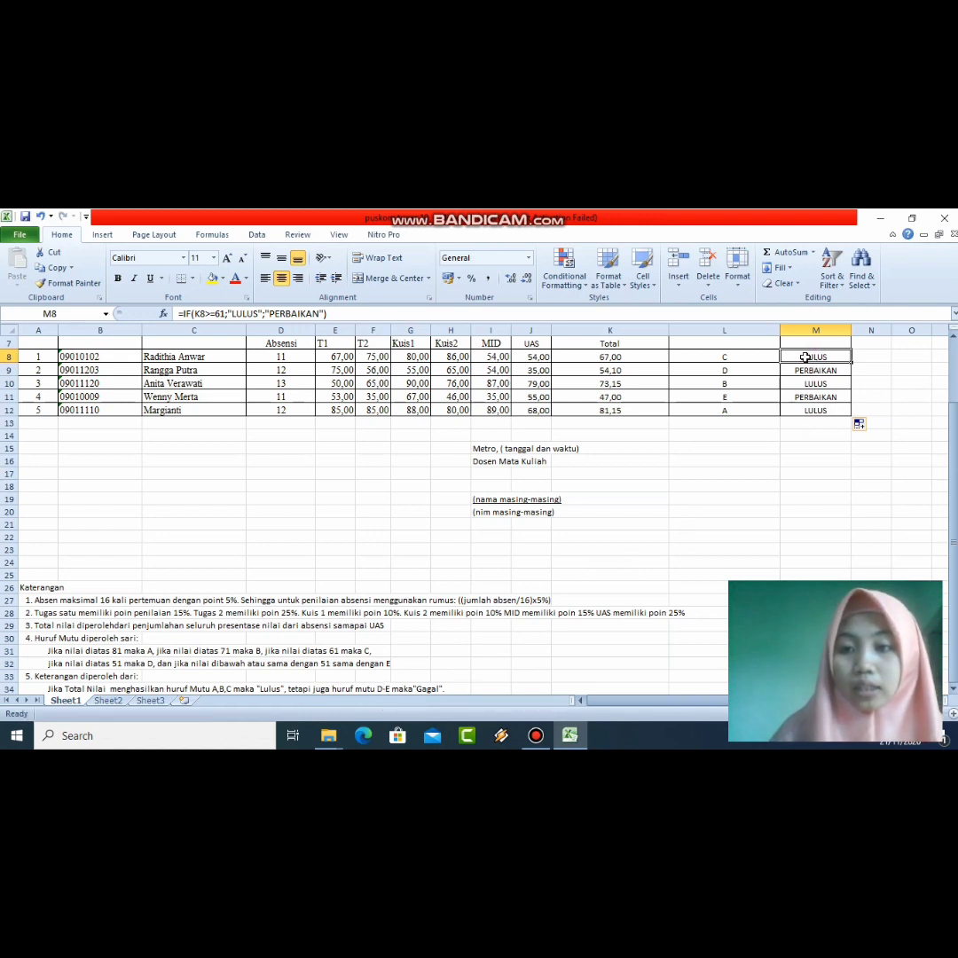
Step: Replace PERBAIKAN with GAGAL in the M8 formula and enter it
left_click(320, 314)
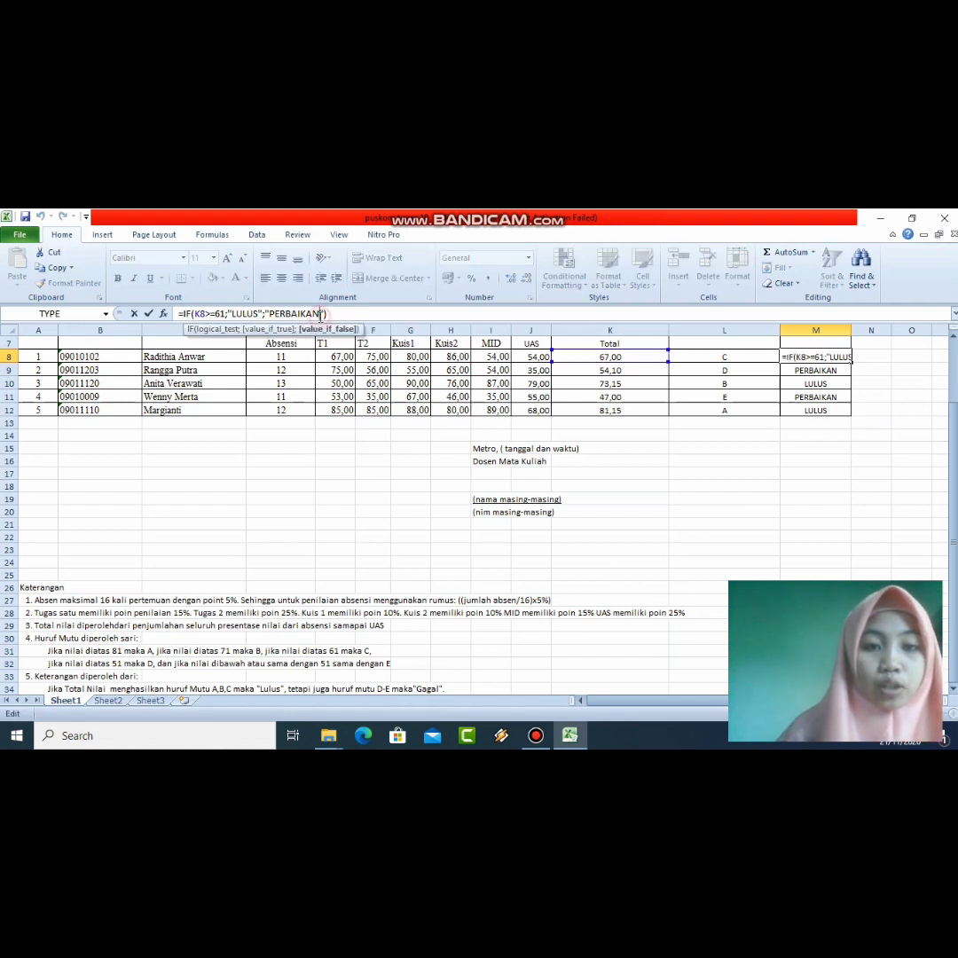
key("BackSpace")
key("BackSpace")
key("BackSpace")
key("BackSpace")
key("BackSpace")
key("BackSpace")
key("BackSpace")
key("BackSpace")
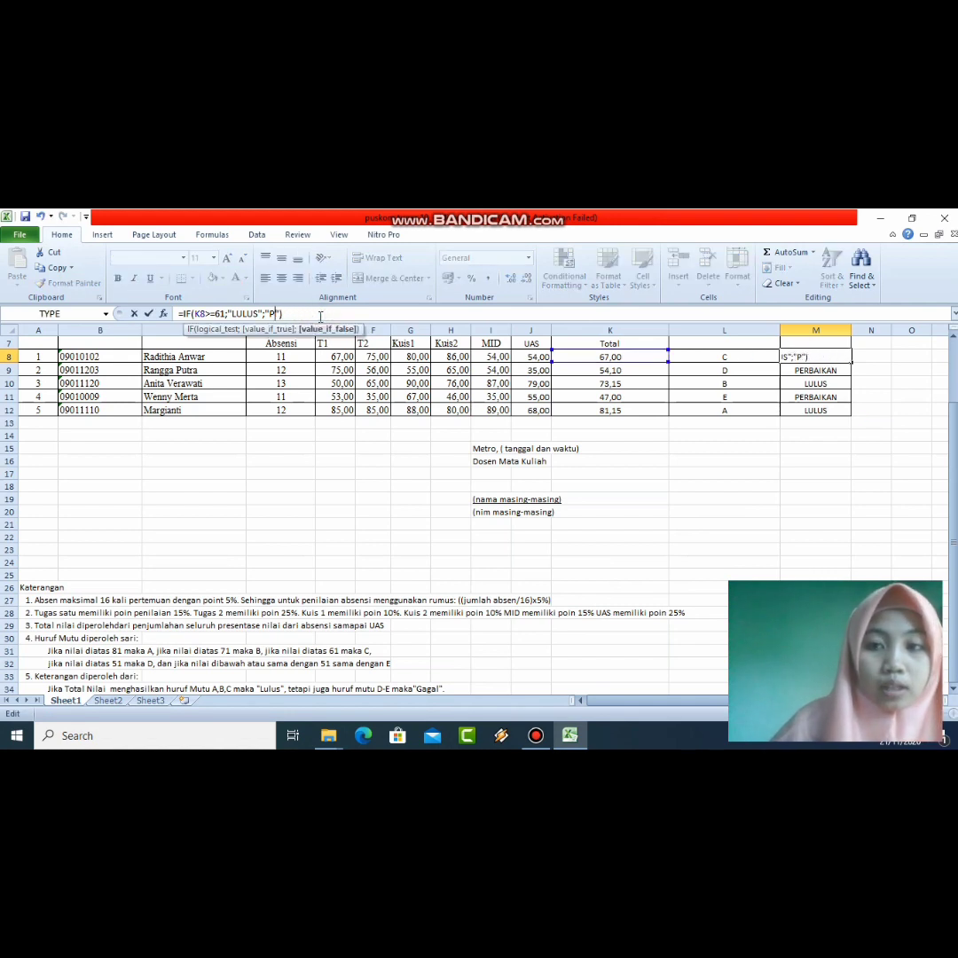
key("BackSpace")
type("GAGAL")
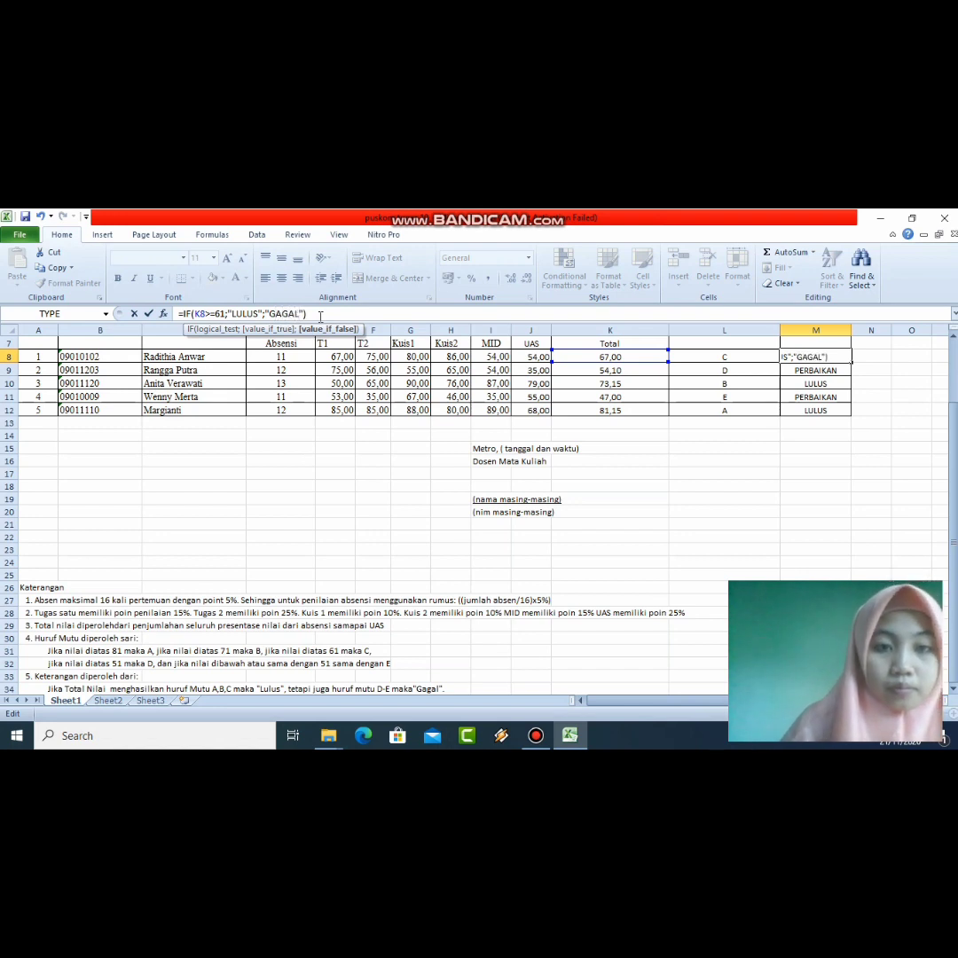
key("Return")
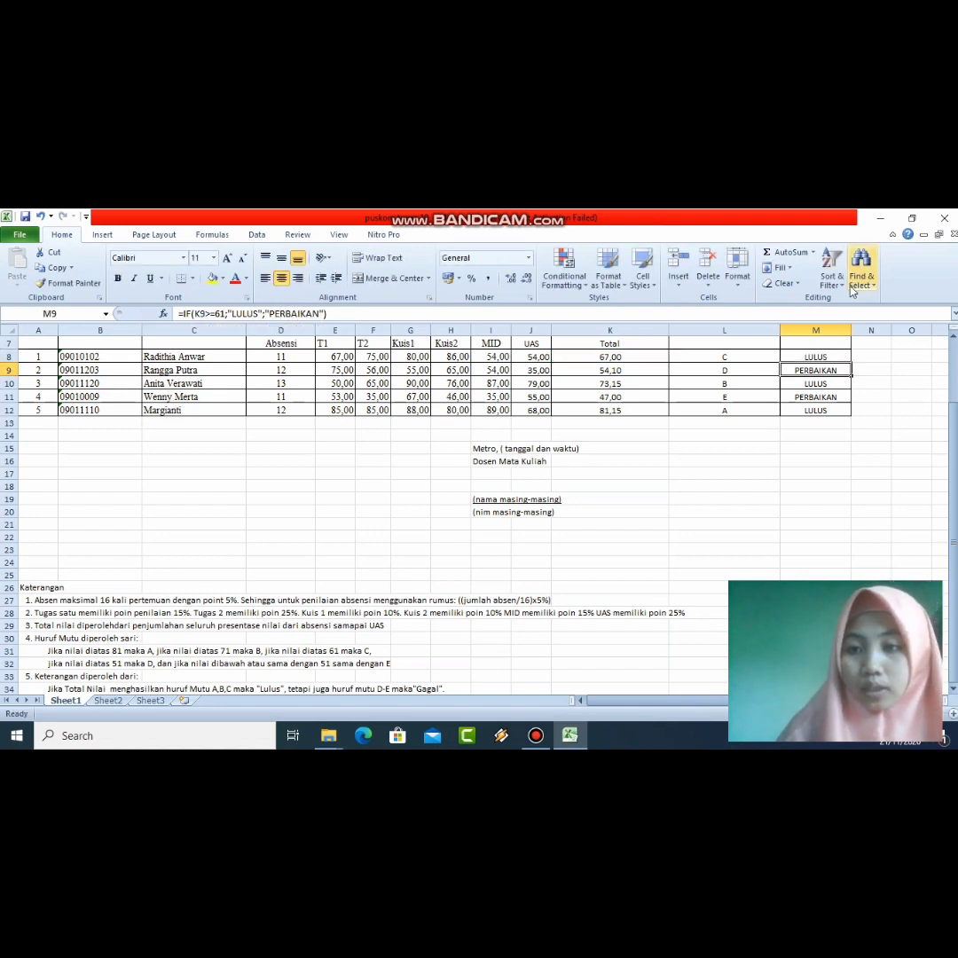
Step: Fill the updated GAGAL formula from M8 down to M12 and check M9
left_click(834, 358)
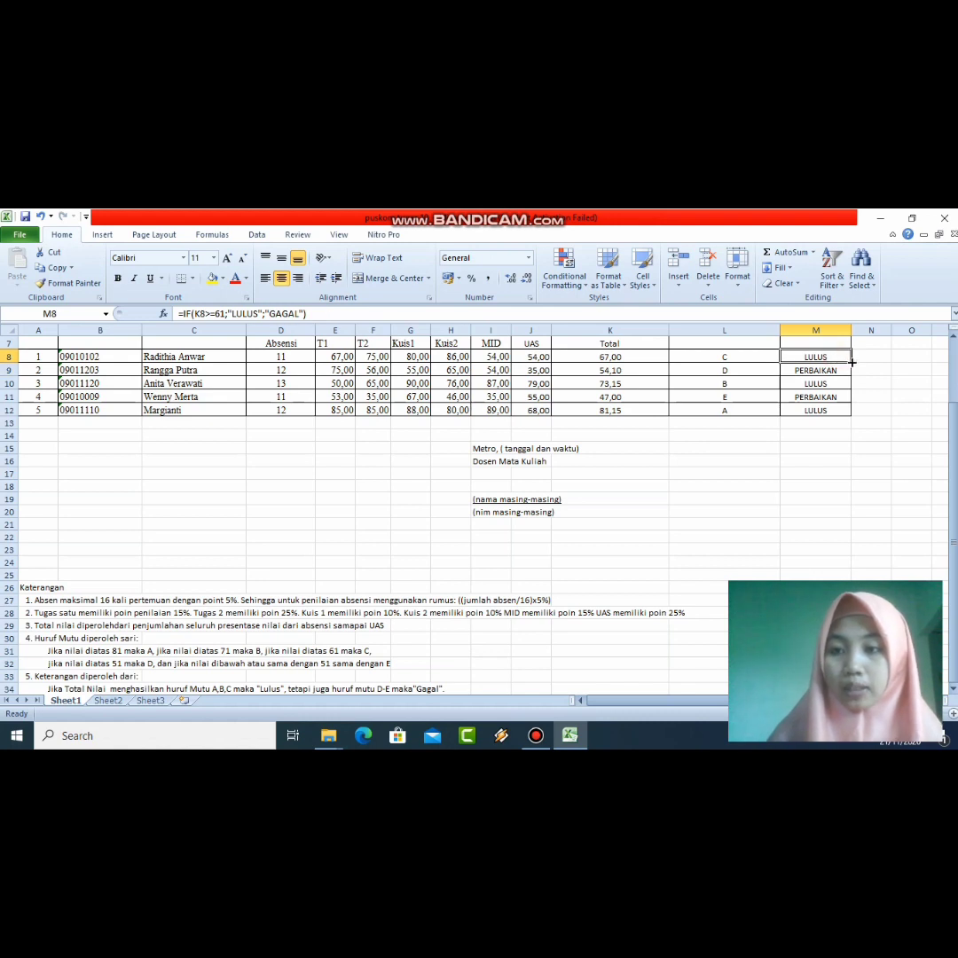
left_click_drag(849, 359, 843, 410)
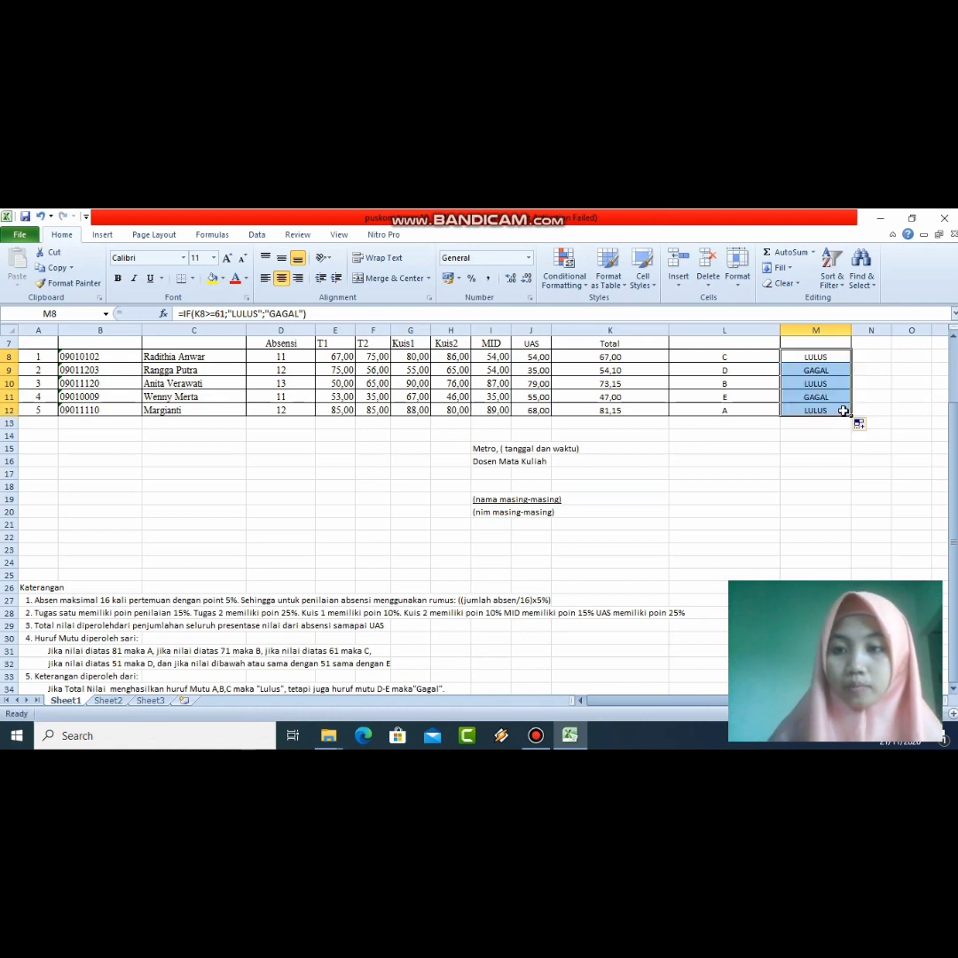
right_click(829, 387)
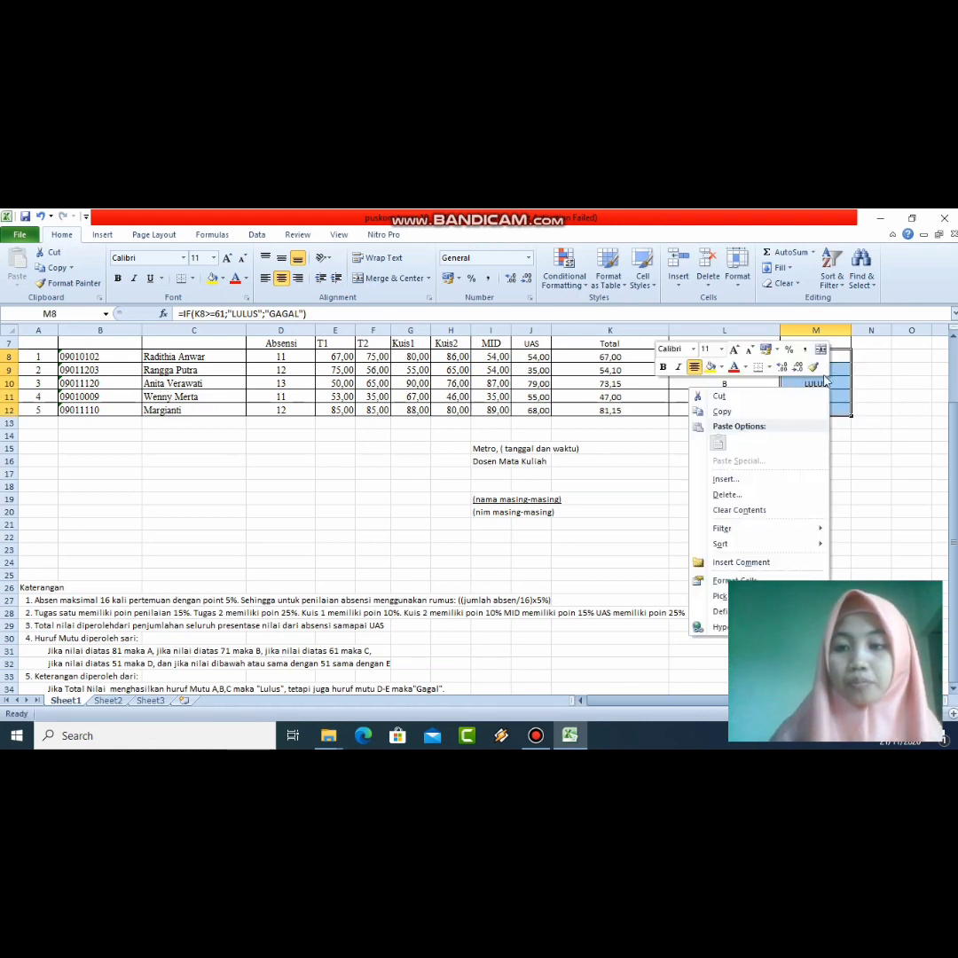
key("Escape")
left_click(821, 369)
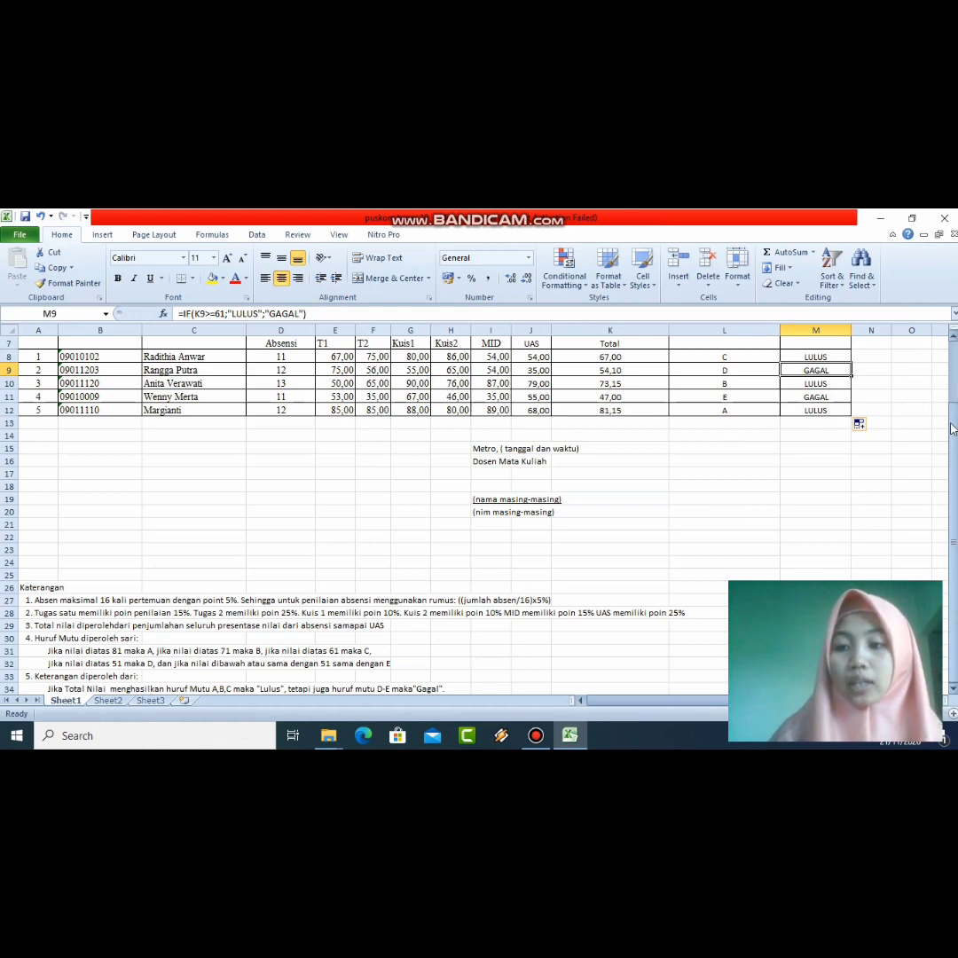
left_click_drag(953, 429, 953, 413)
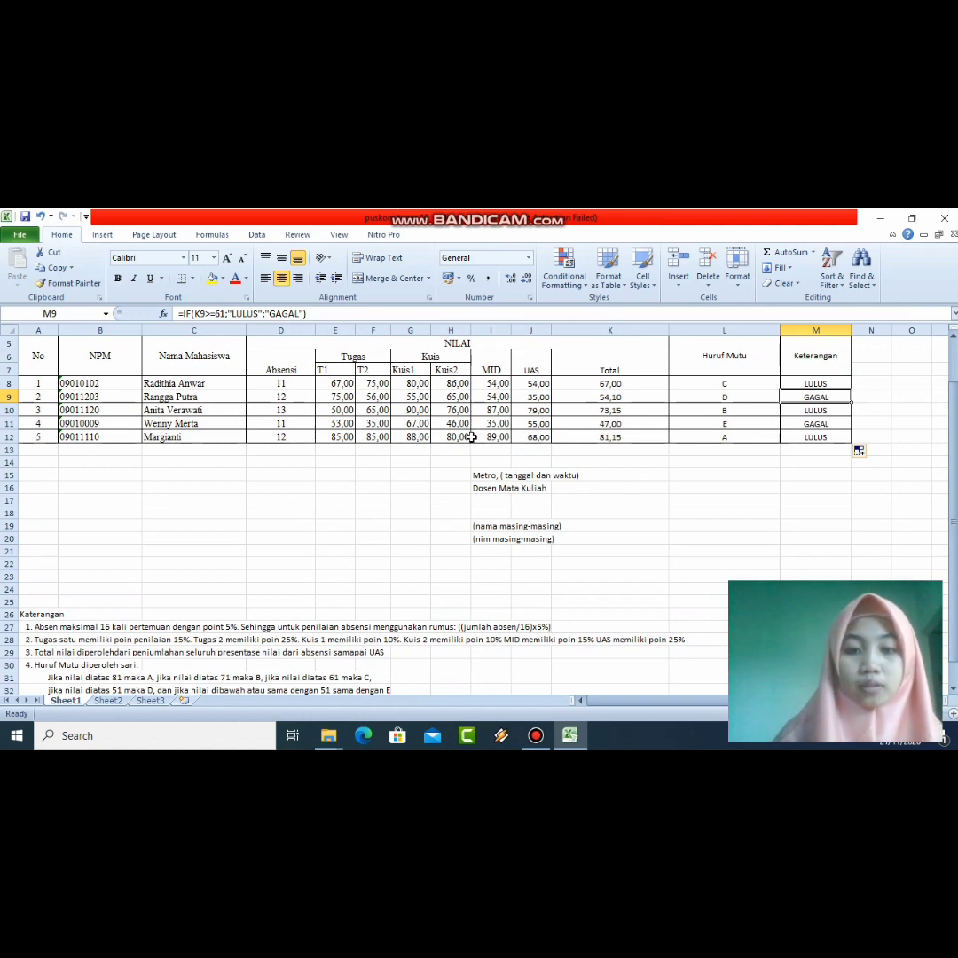
Step: In I15, replace the 'tanggal' placeholder with the date 21 November 2020
left_click(524, 475)
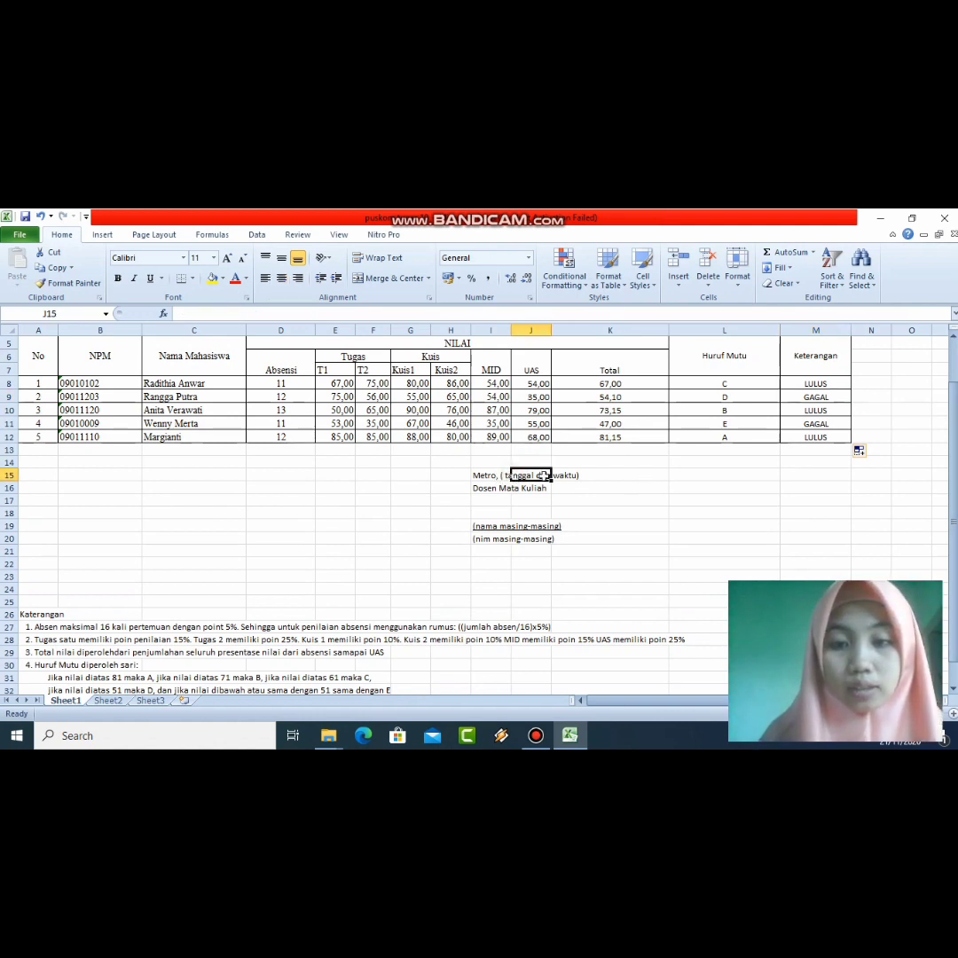
left_click(567, 476)
left_click(525, 477)
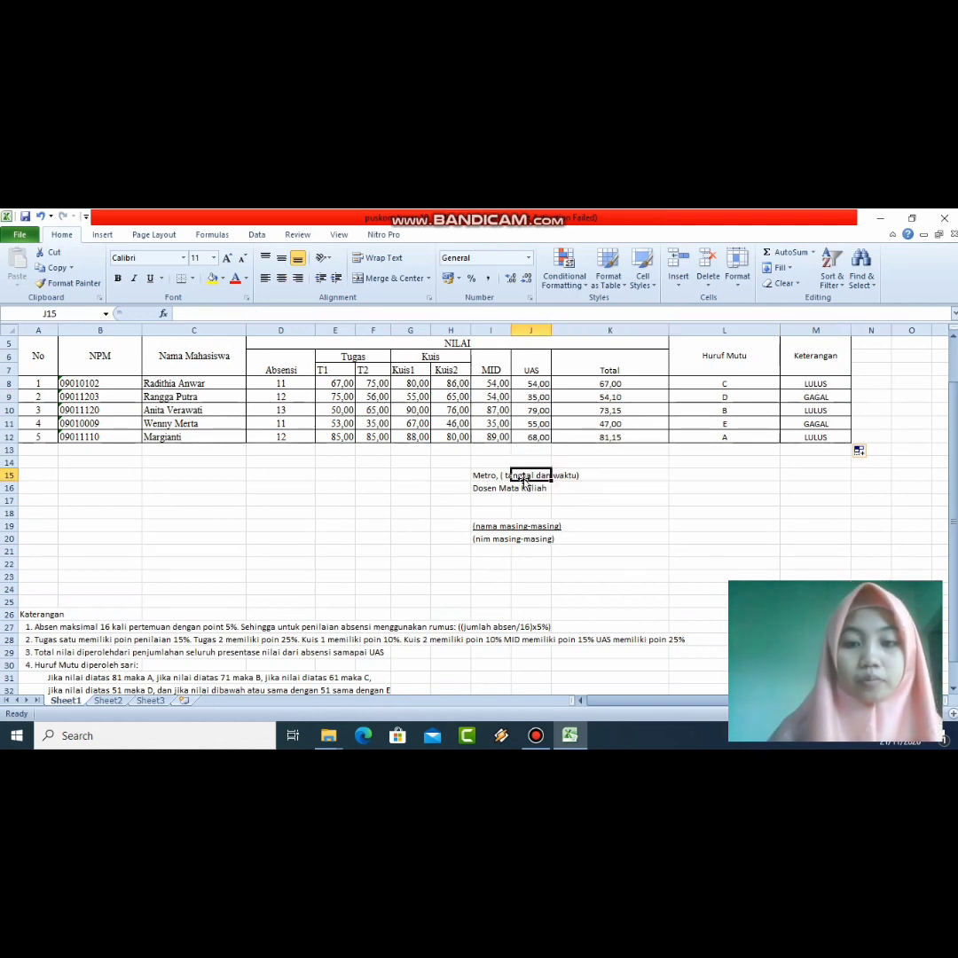
left_click(490, 477)
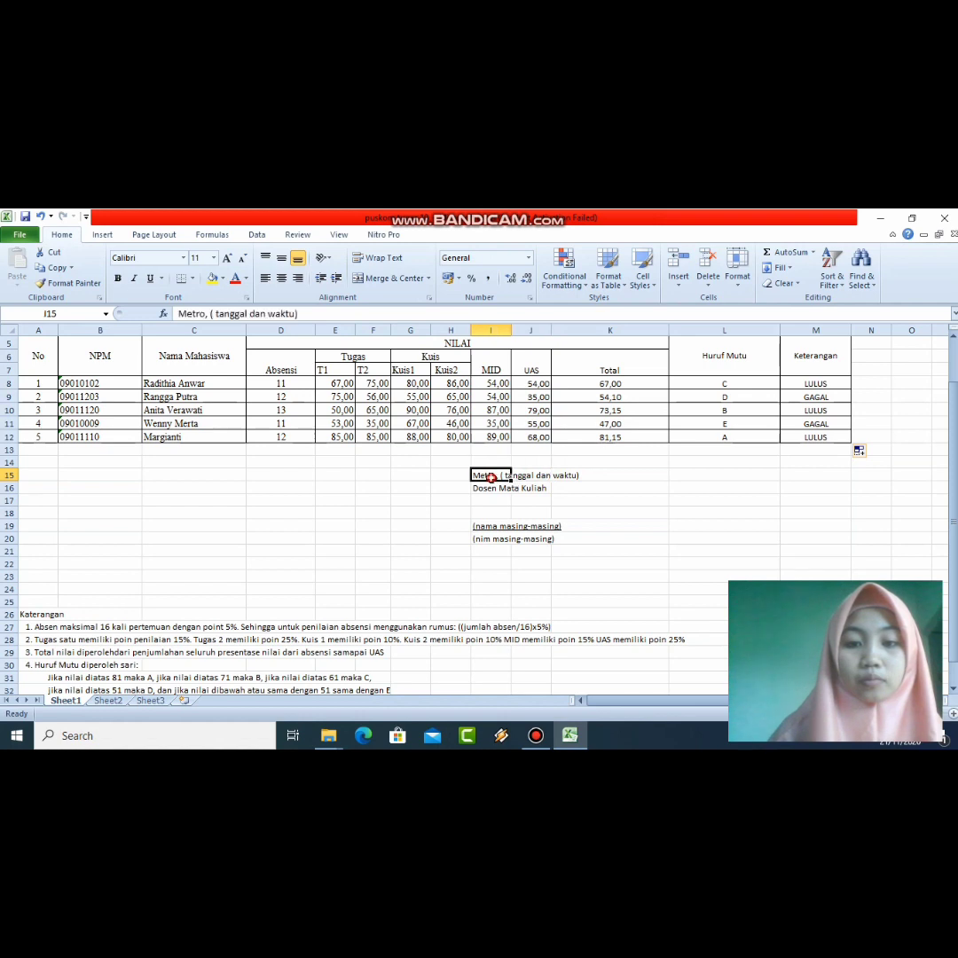
left_click(250, 313)
key("BackSpace")
key("BackSpace")
key("BackSpace")
key("BackSpace")
key("BackSpace")
key("BackSpace")
key("BackSpace")
key("BackSpace")
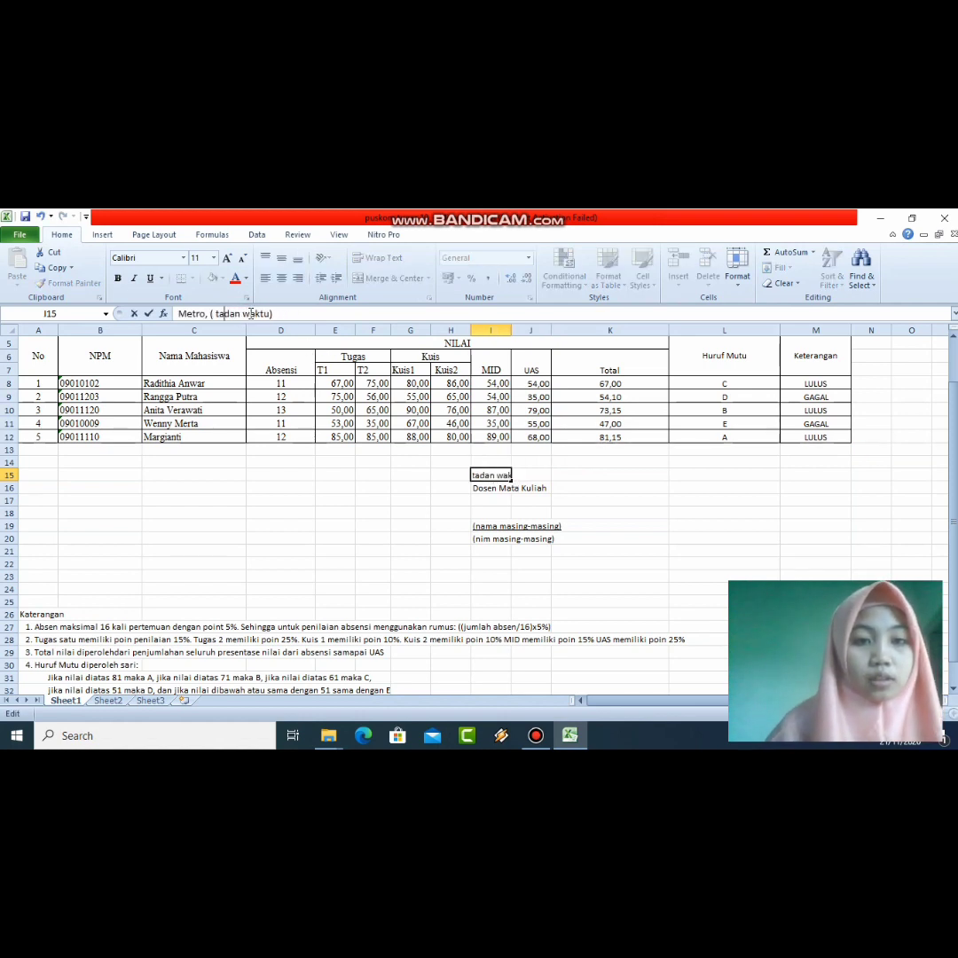
type("21")
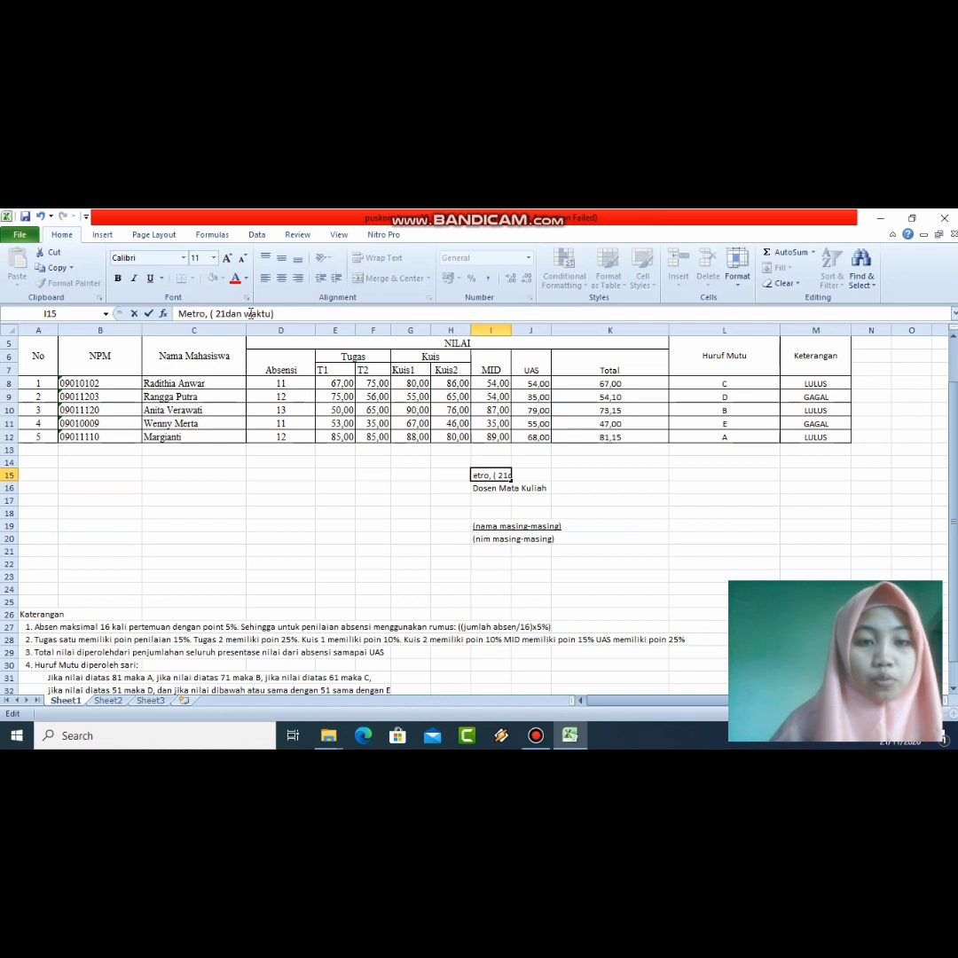
type(" N")
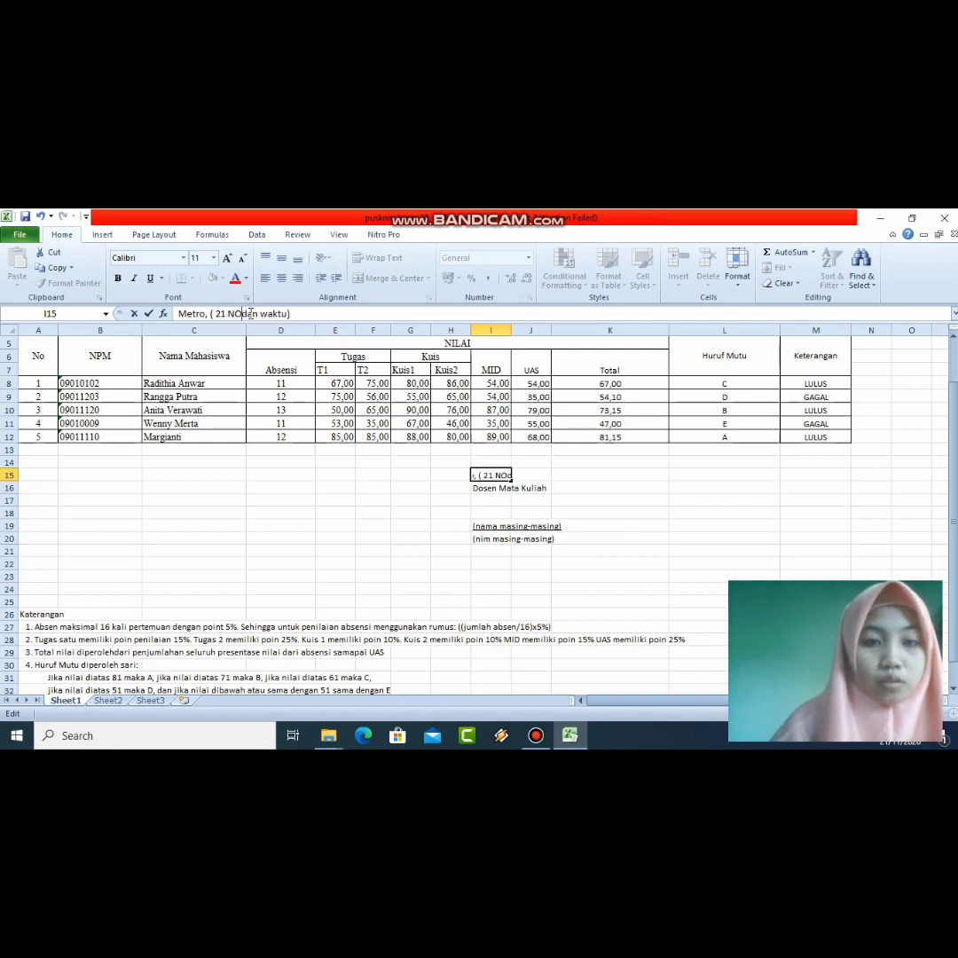
type("o")
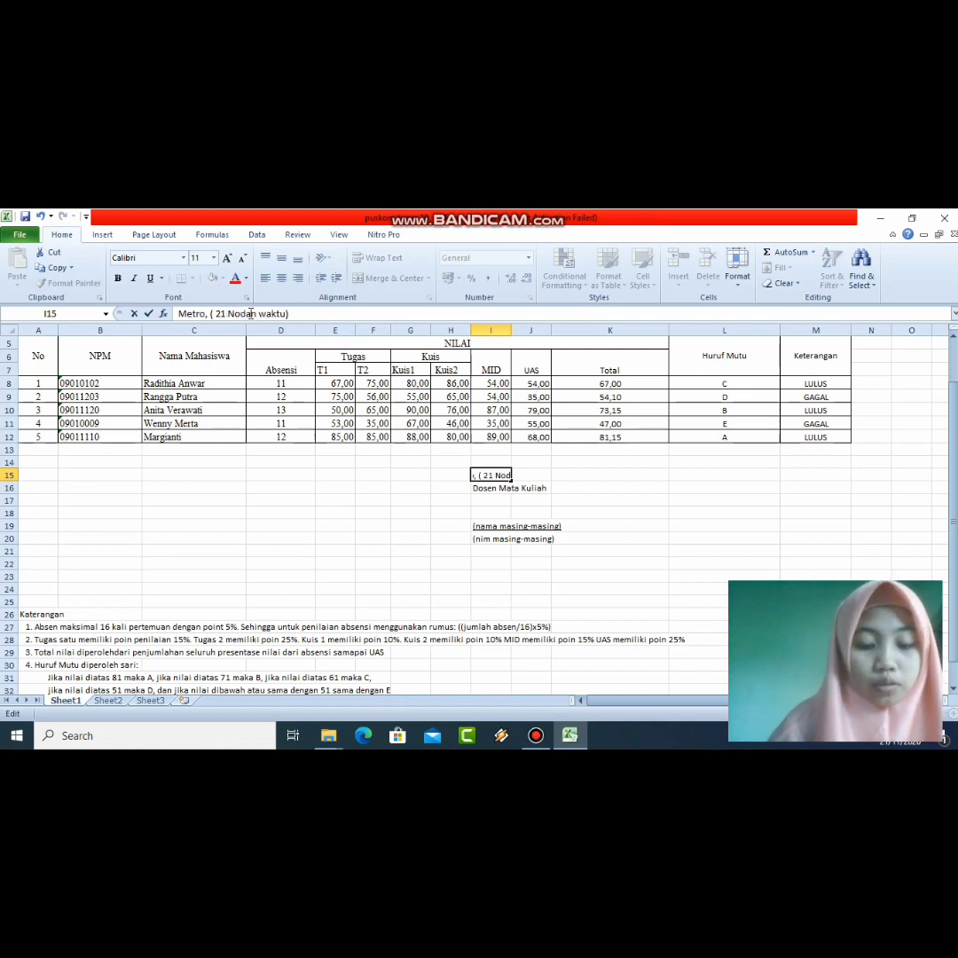
type("vember 20")
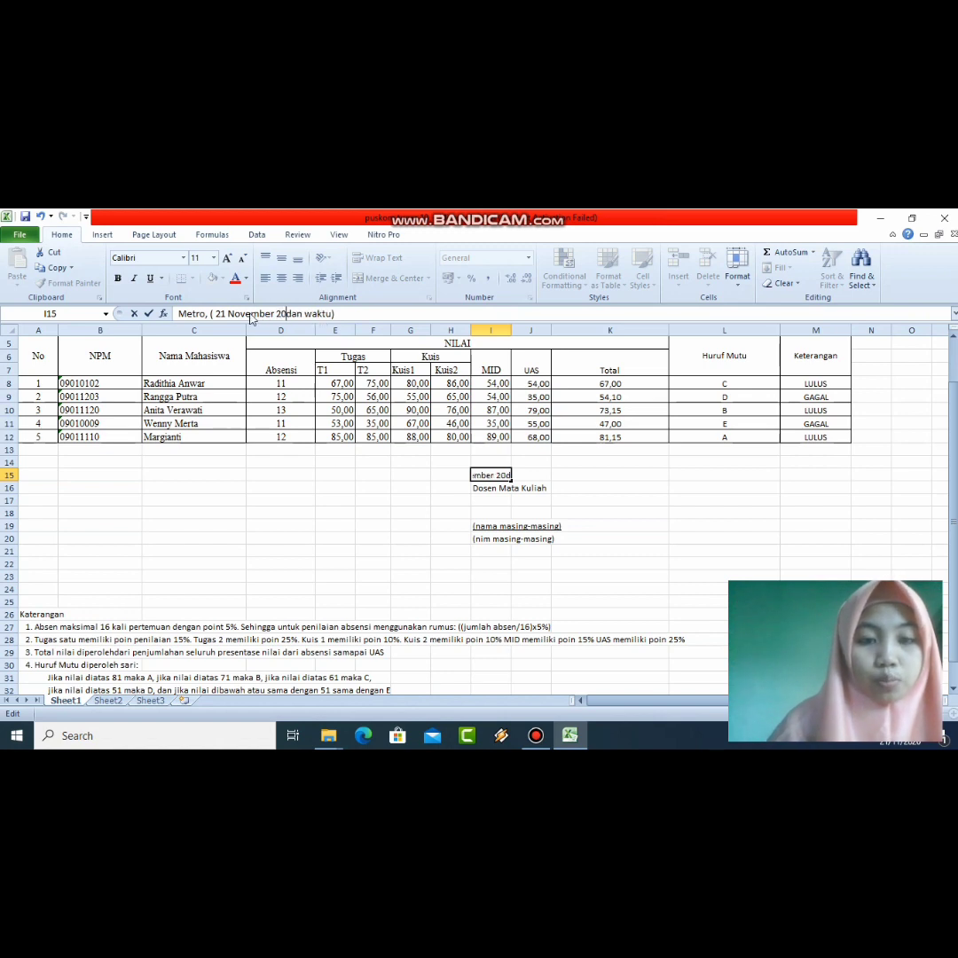
type("20")
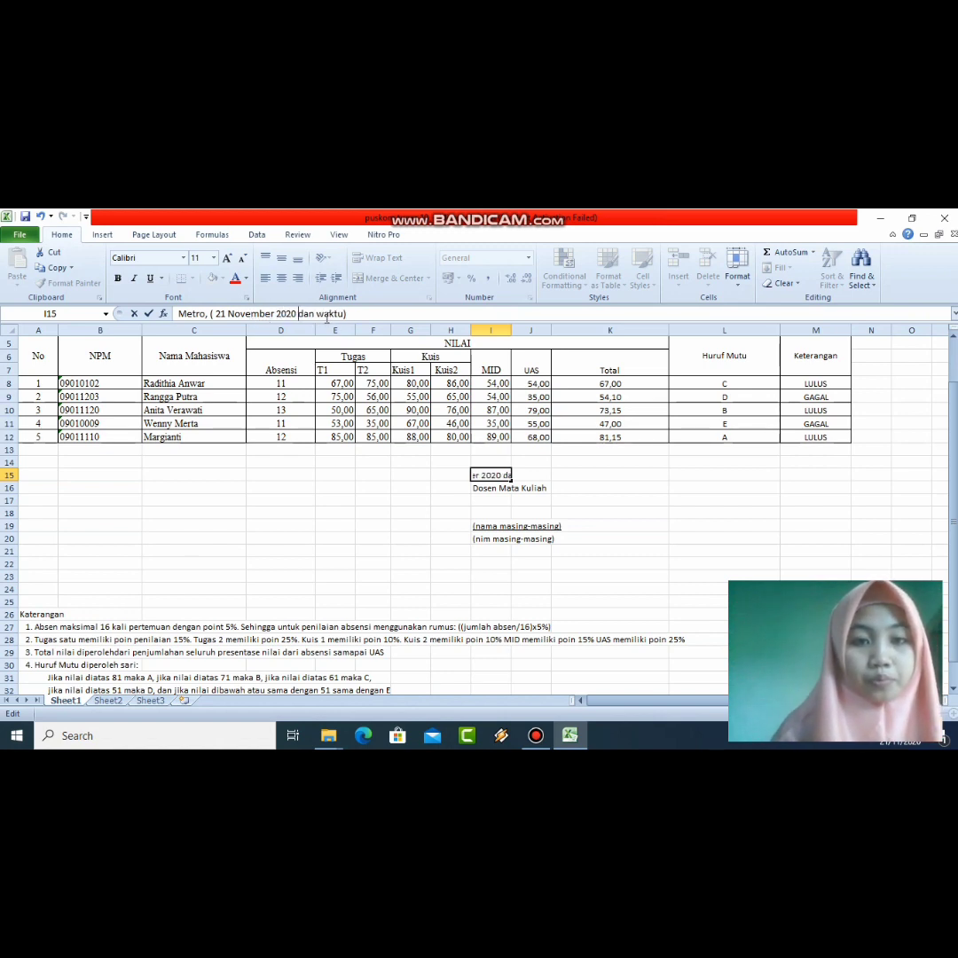
Step: Replace the leftover 'dan waktu' wording with the time 14:35 before the closing bracket
left_click(342, 313)
key("BackSpace")
key("BackSpace")
key("BackSpace")
key("BackSpace")
key("BackSpace")
key("BackSpace")
key("BackSpace")
key("BackSpace")
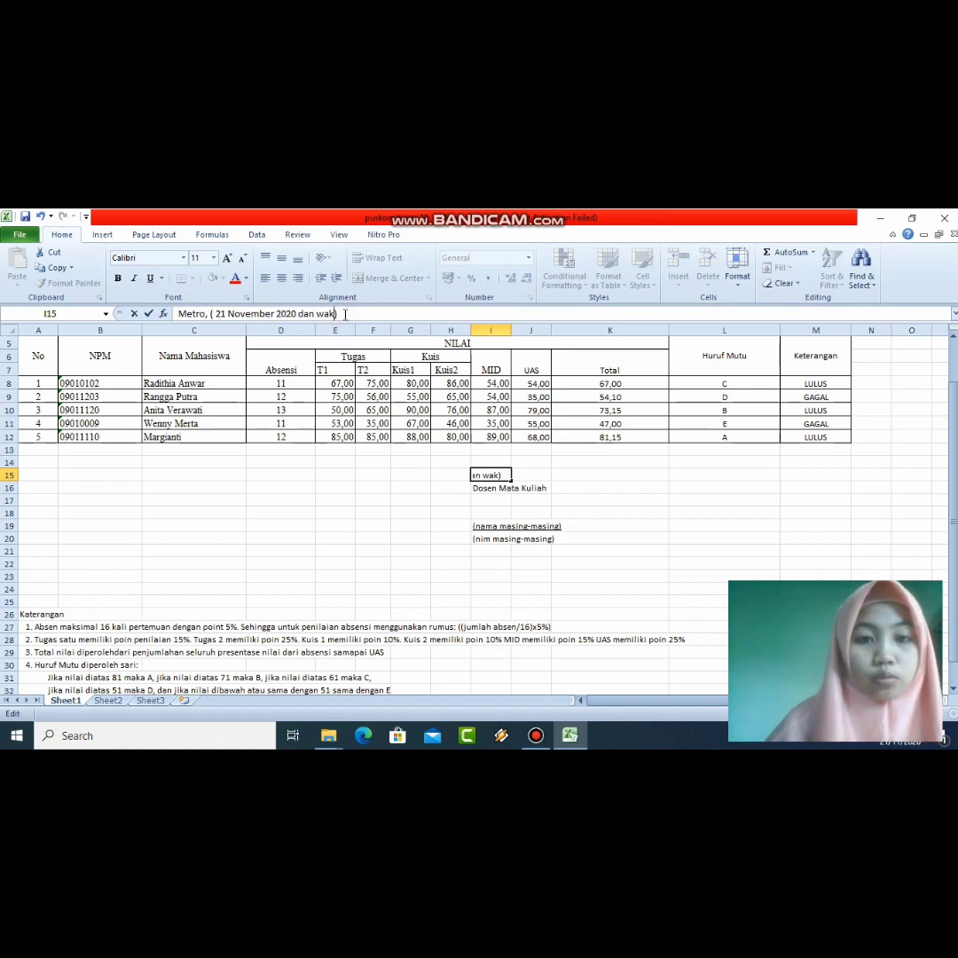
key("BackSpace")
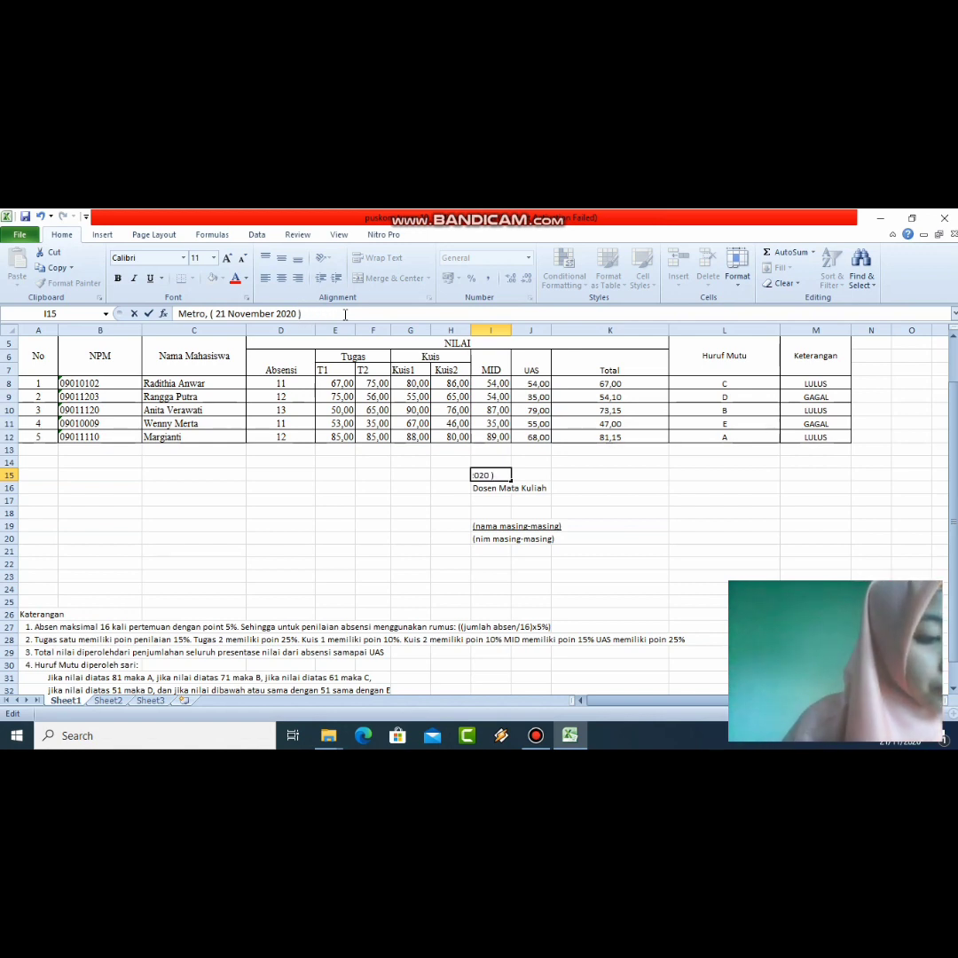
type("1435")
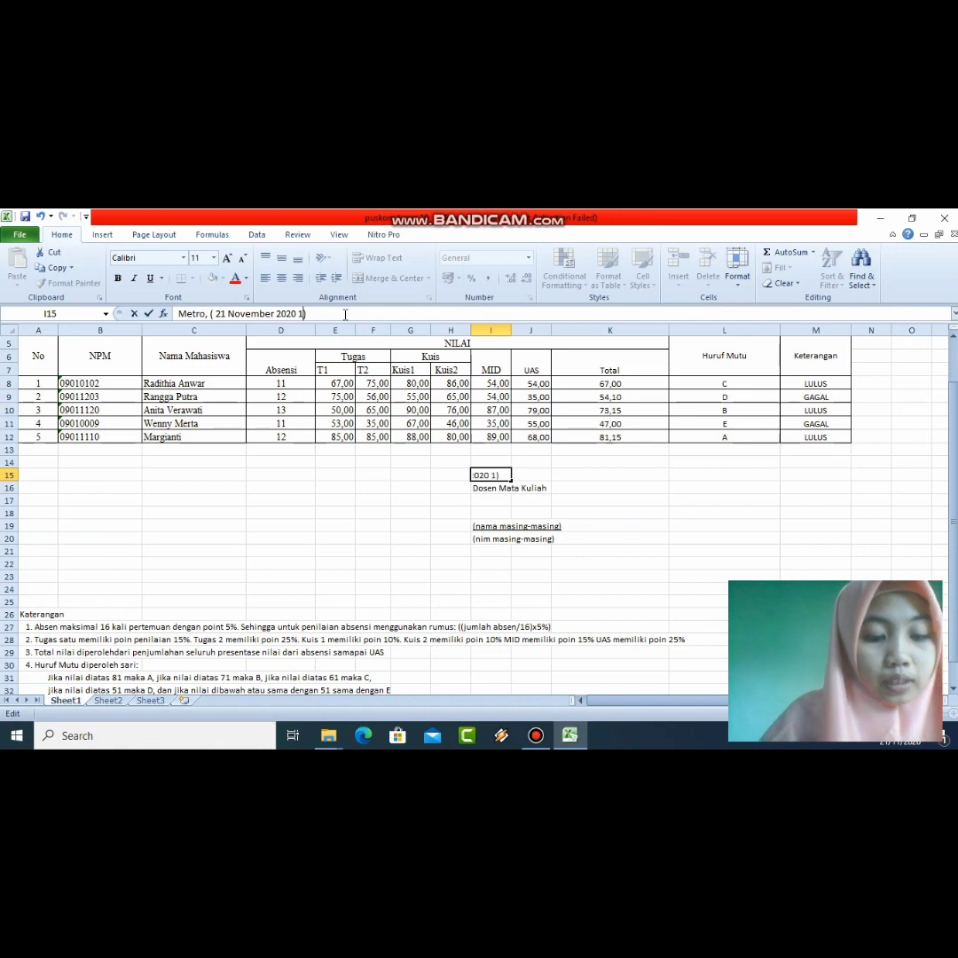
key("BackSpace")
key("BackSpace")
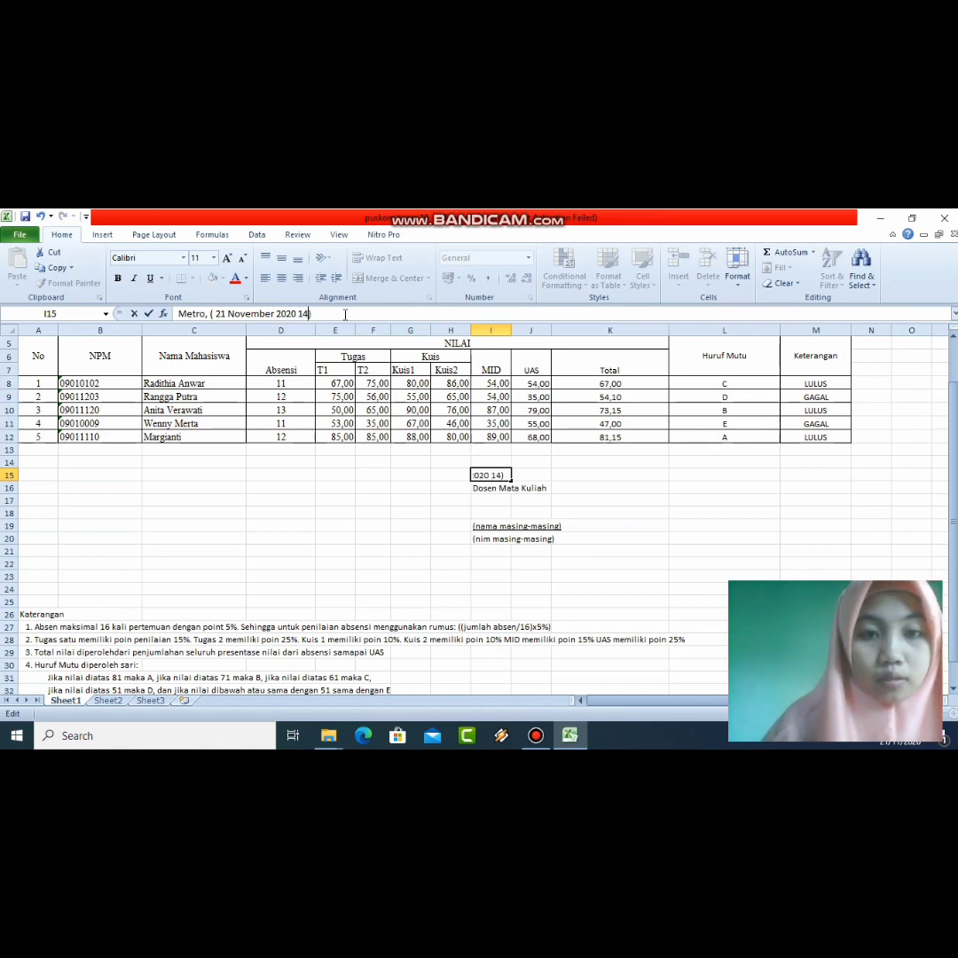
type(";1")
key("BackSpace")
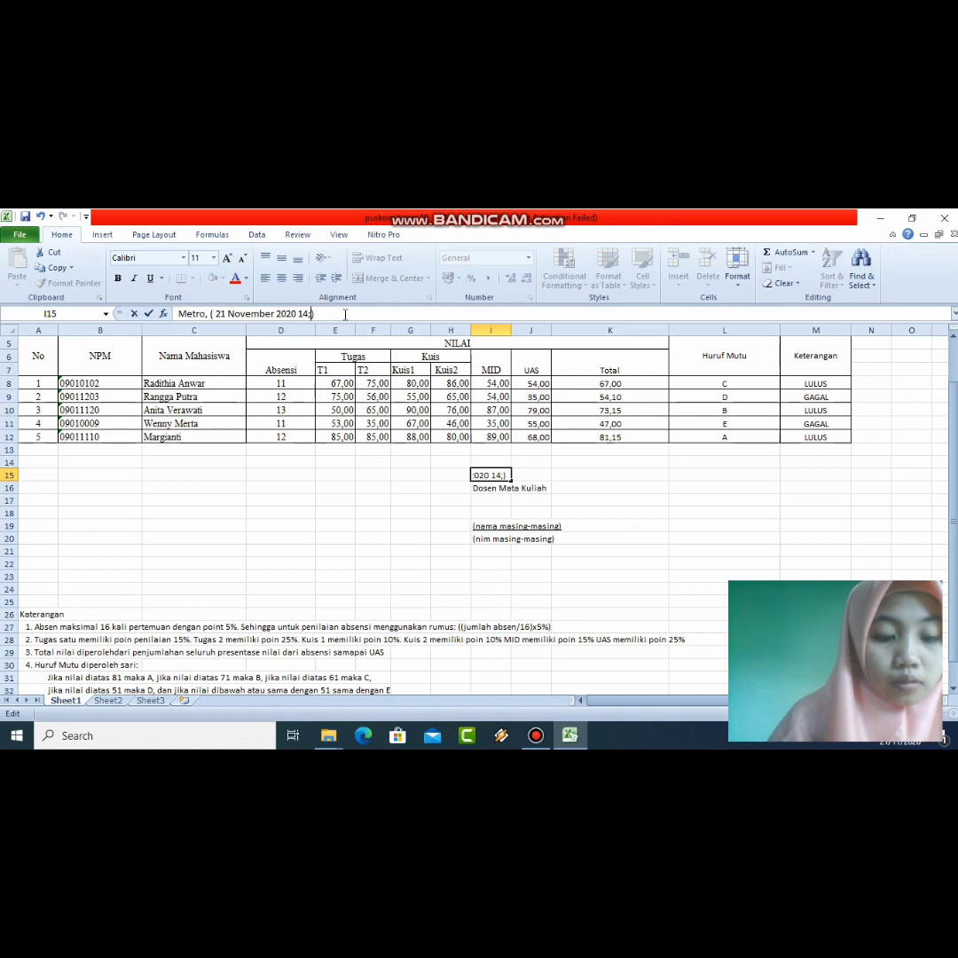
key("BackSpace")
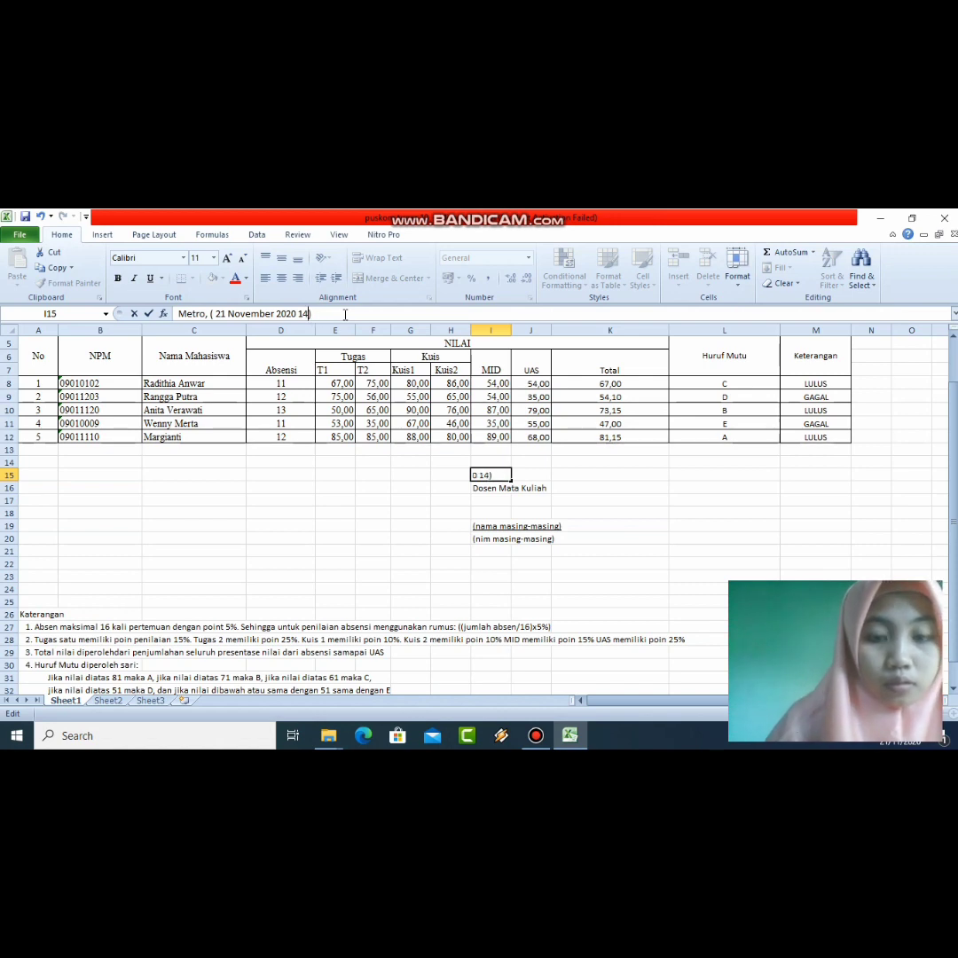
type(";")
type("35")
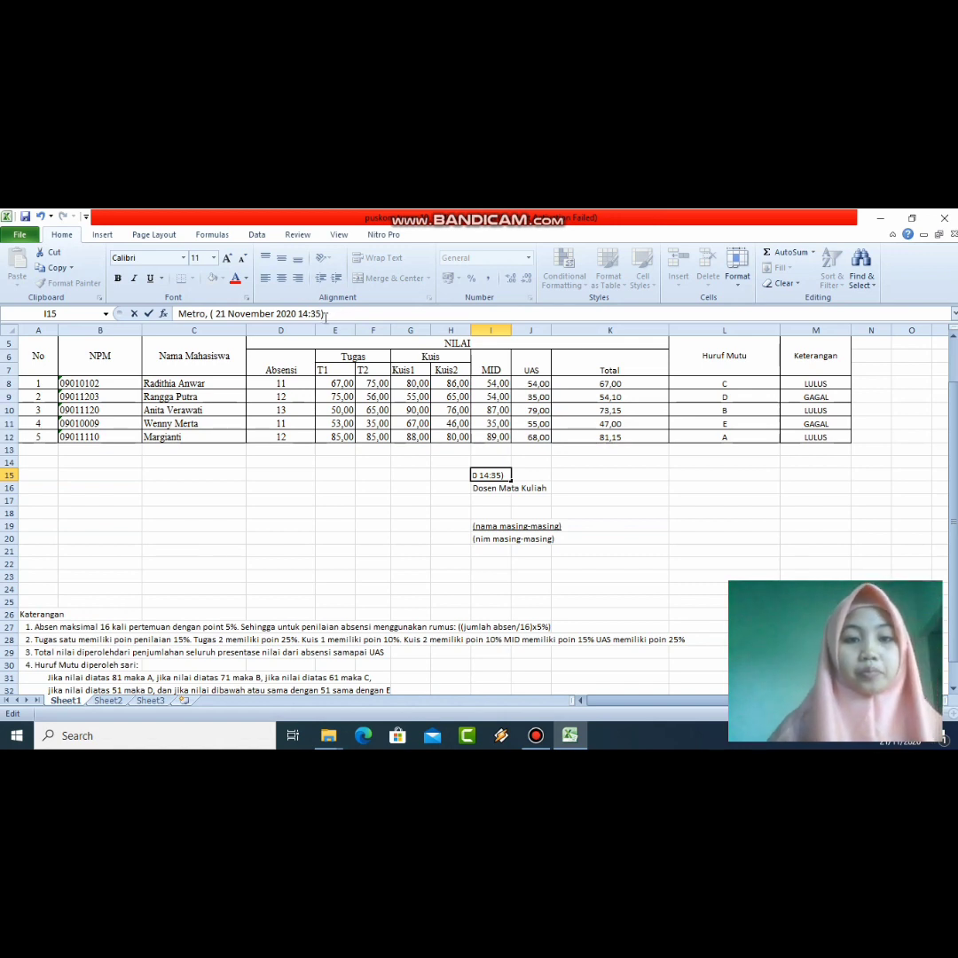
key("Return")
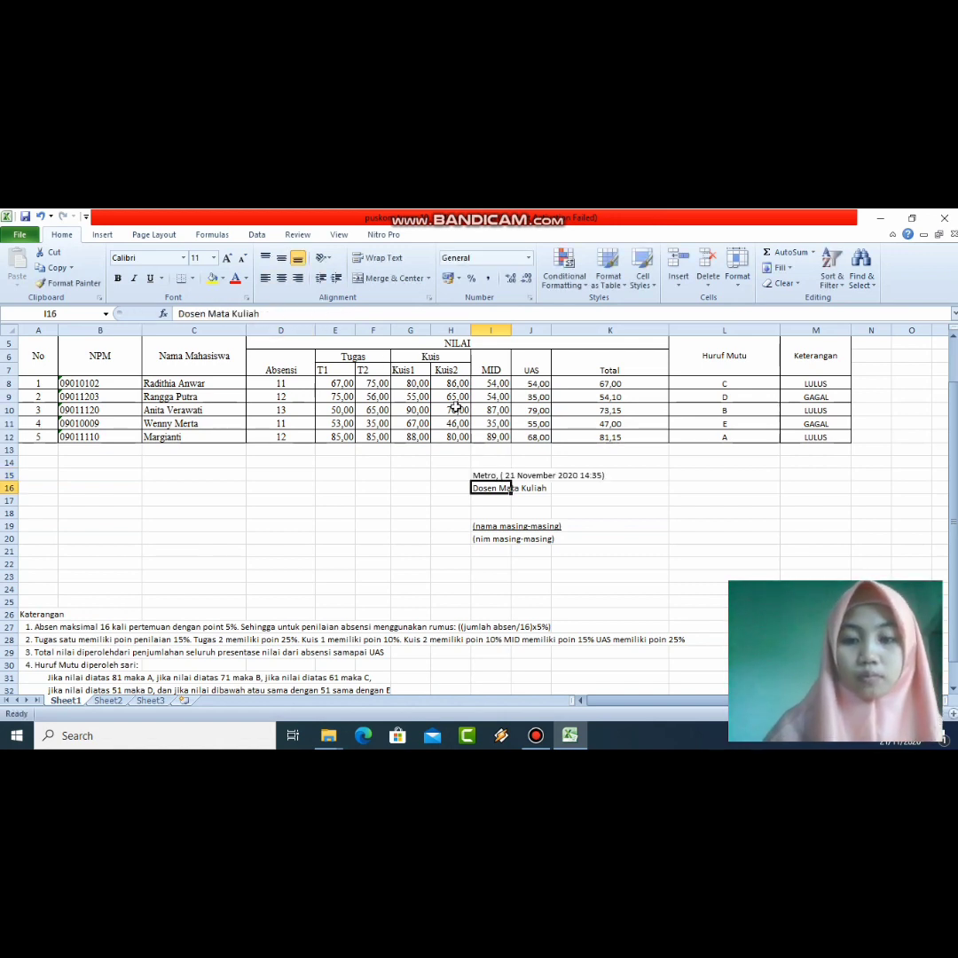
Step: Replace the I19 placeholder with the lecturer's full name followed by M.Kom
left_click(497, 525)
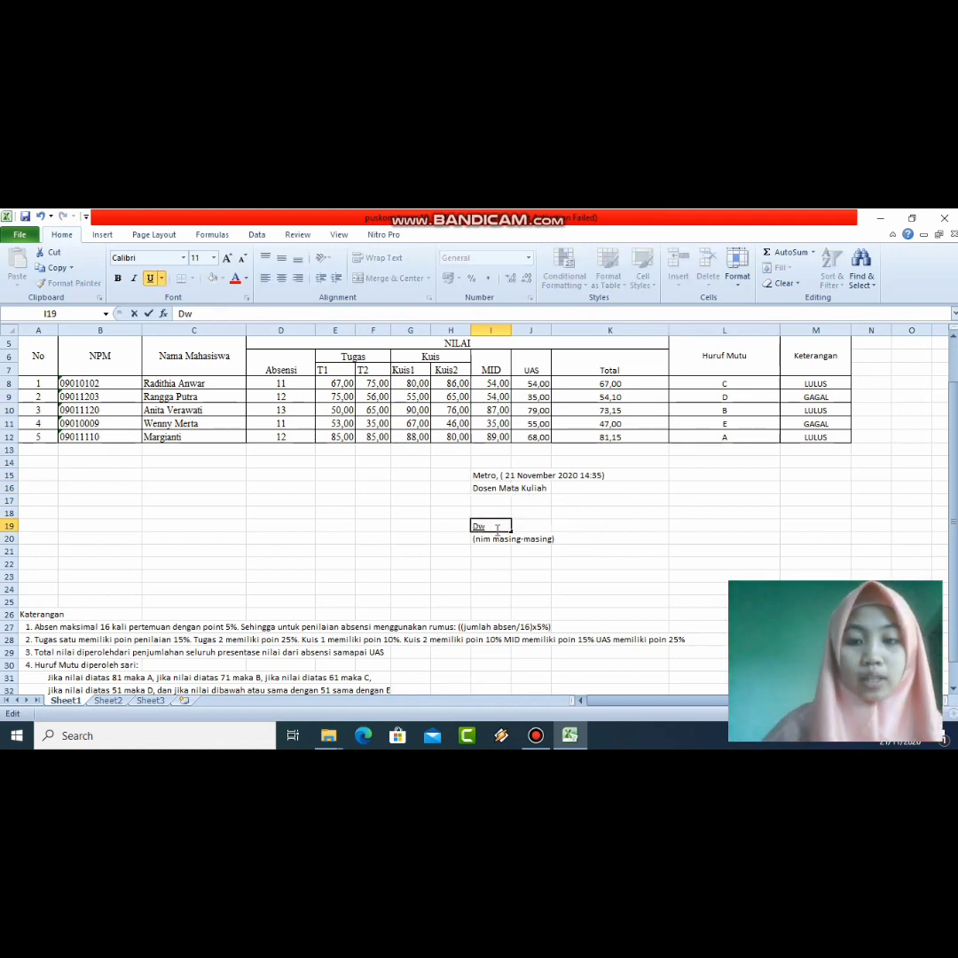
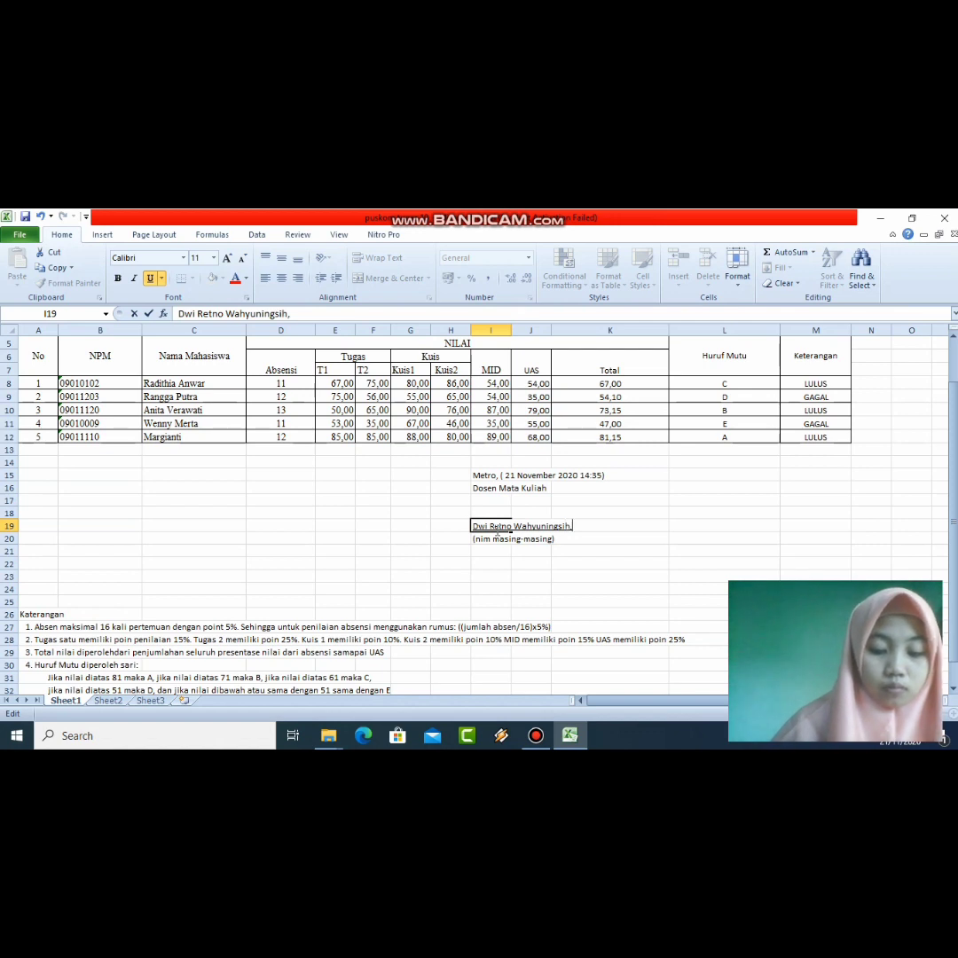
type(" M")
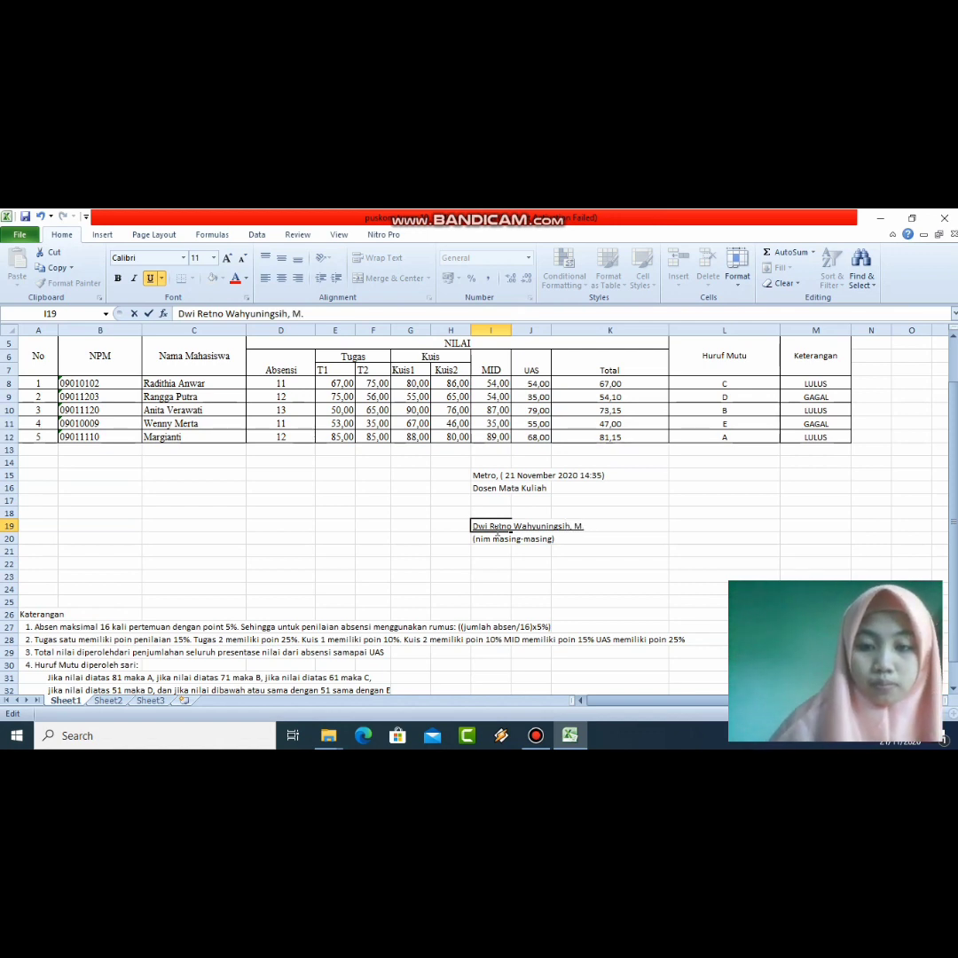
type(".Ko")
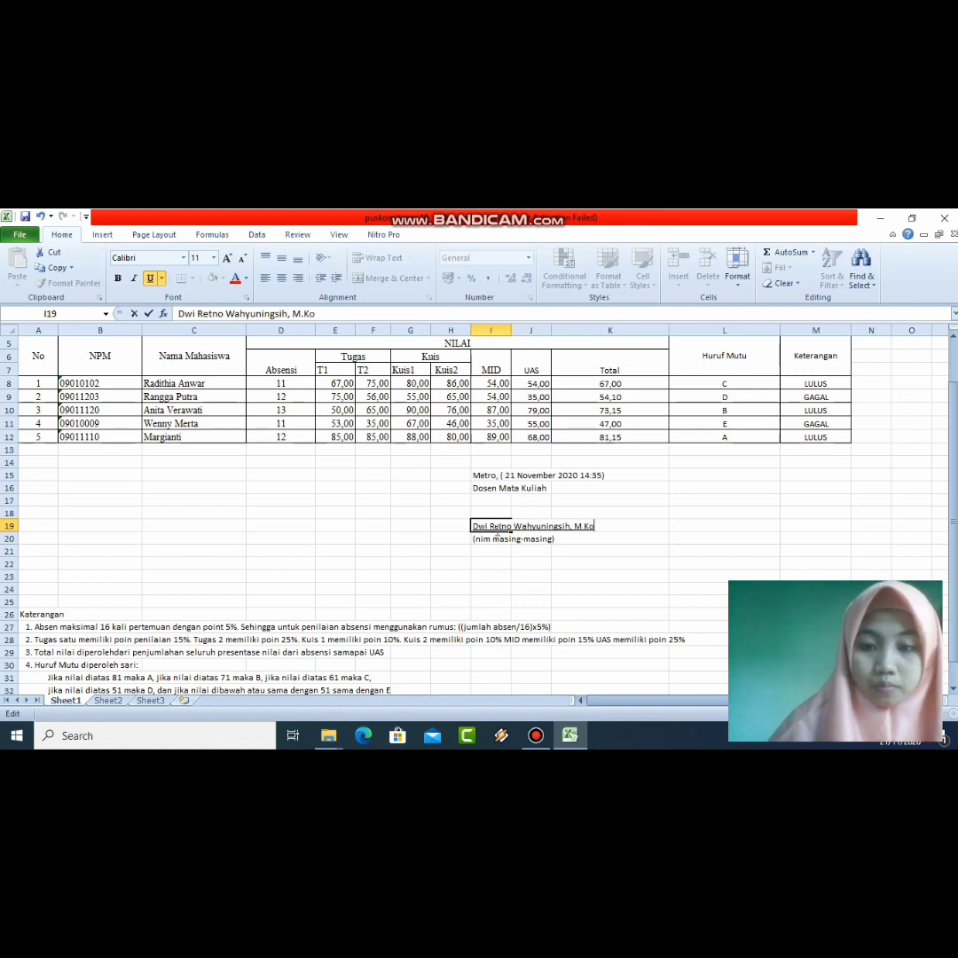
type("m")
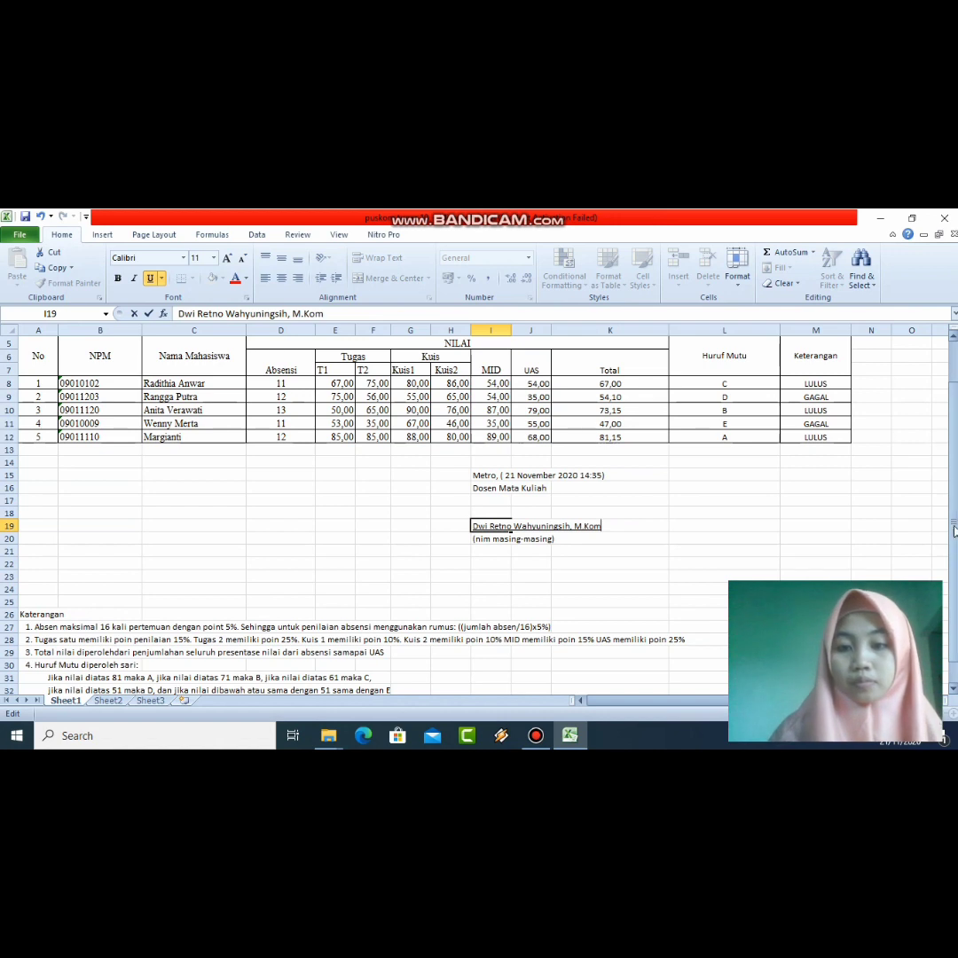
Step: Remove the brackets and extra space in I15 so it reads 'Metro, 21 November 2020 14:35'
left_click(506, 475)
left_click(332, 316)
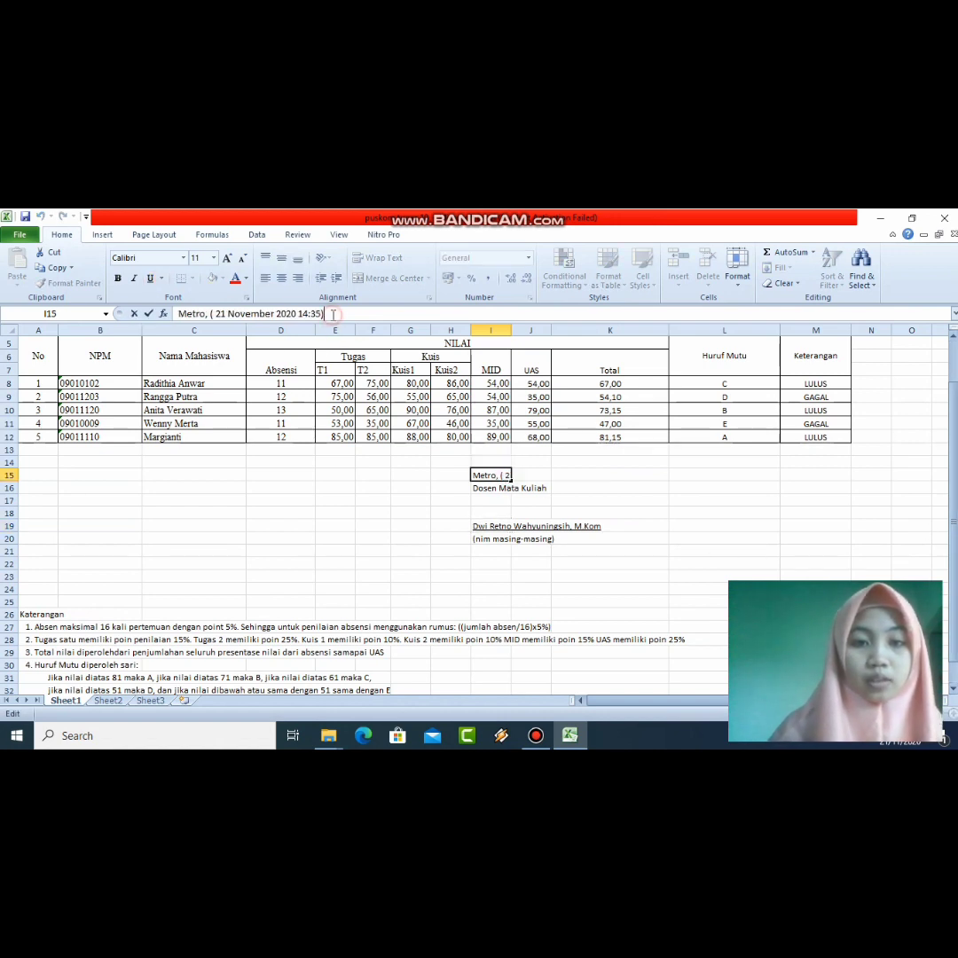
key("BackSpace")
left_click(214, 315)
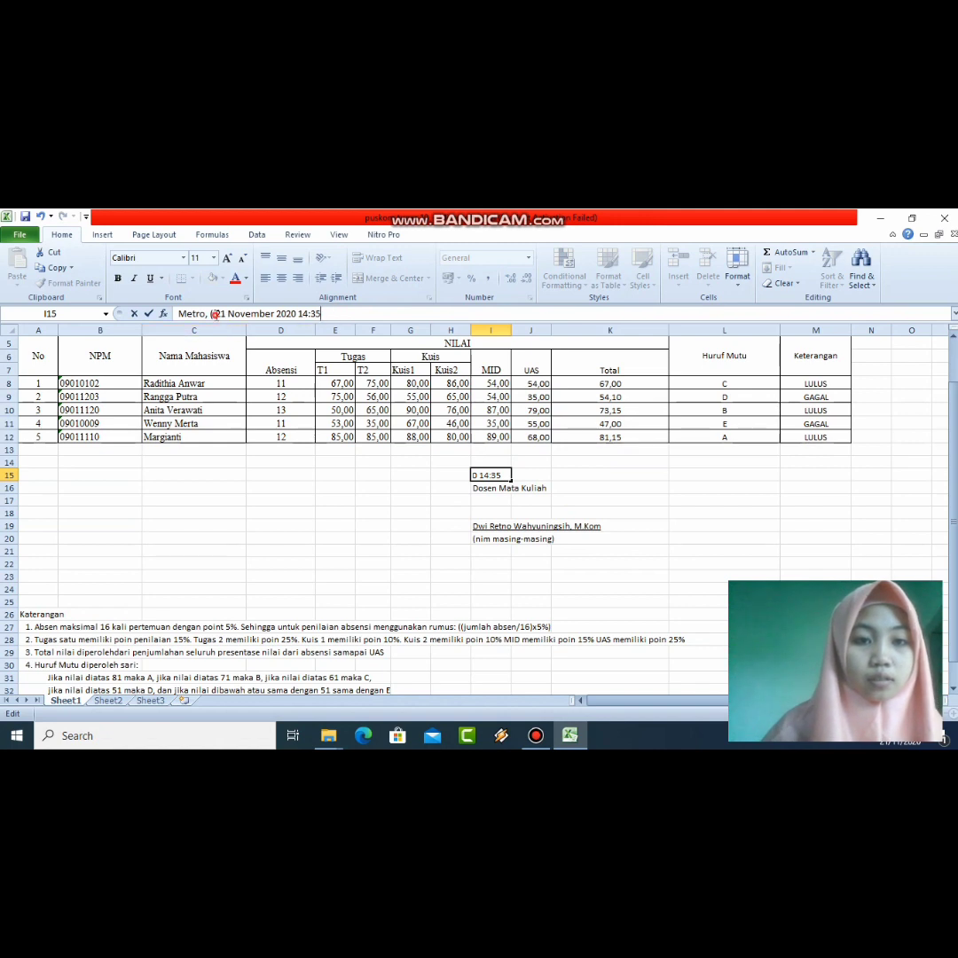
key("BackSpace")
key("BackSpace")
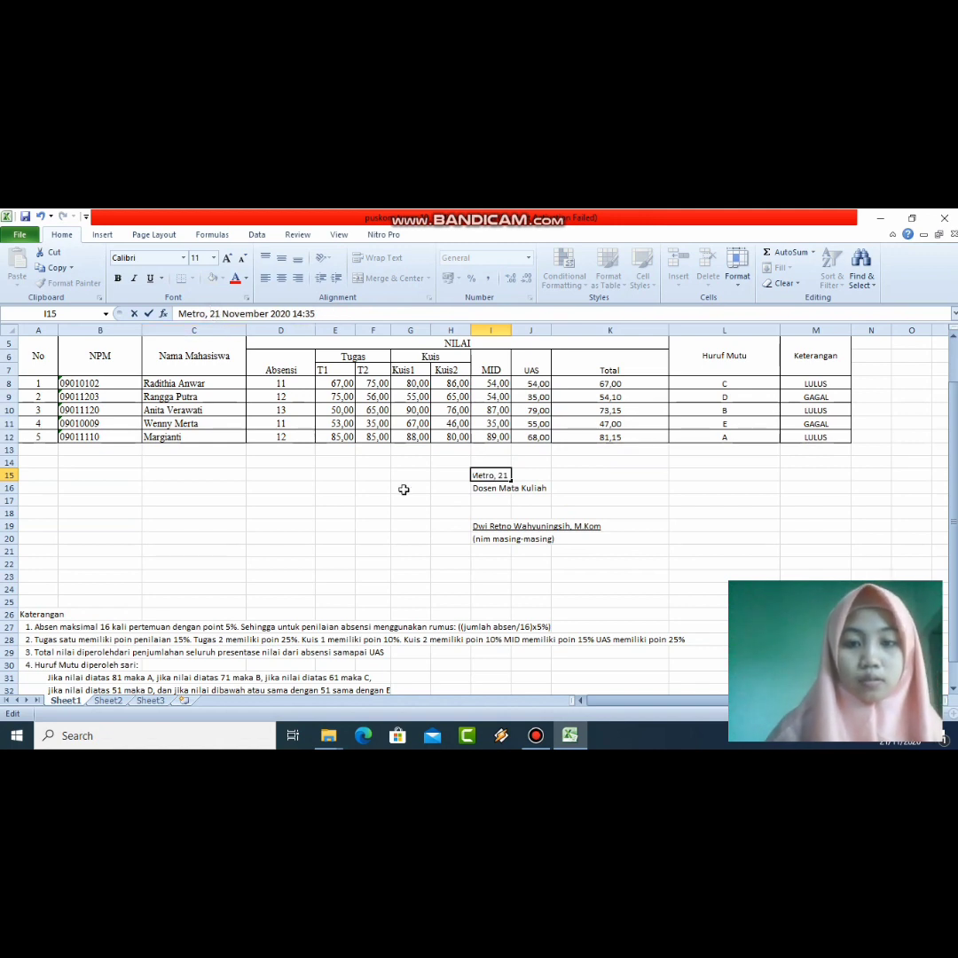
left_click(573, 536)
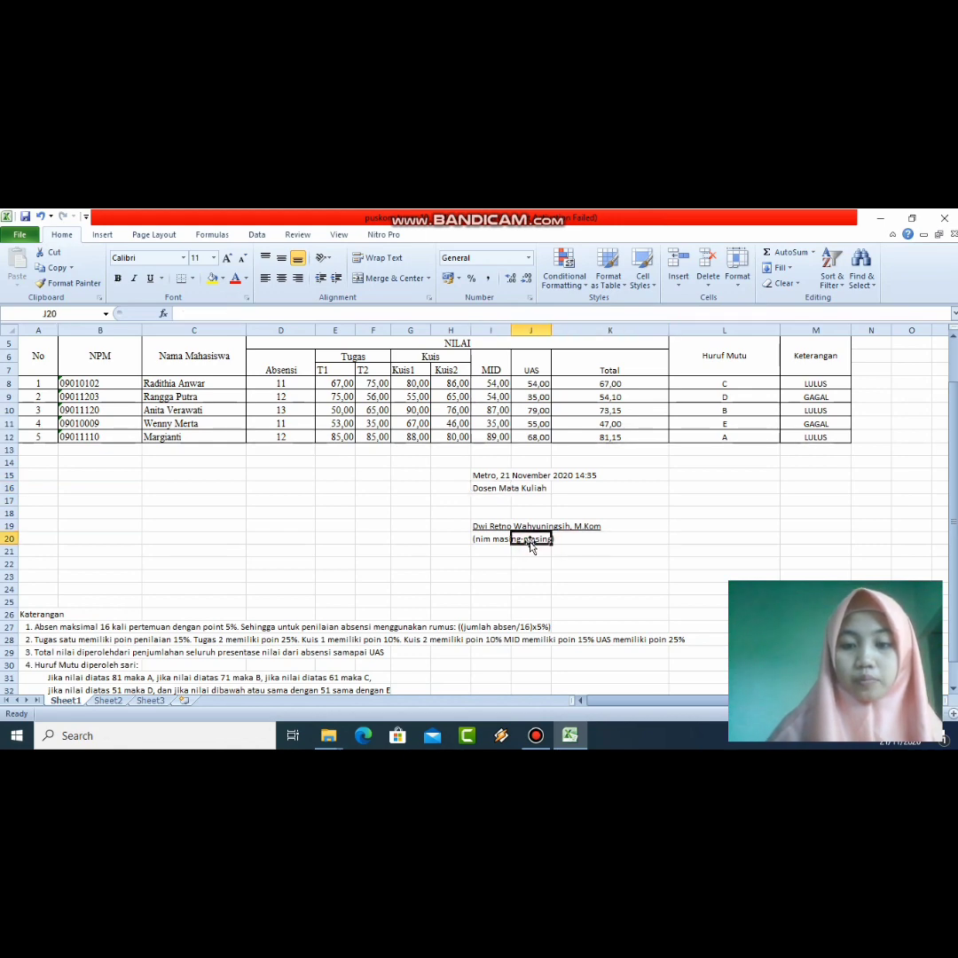
left_click(672, 523)
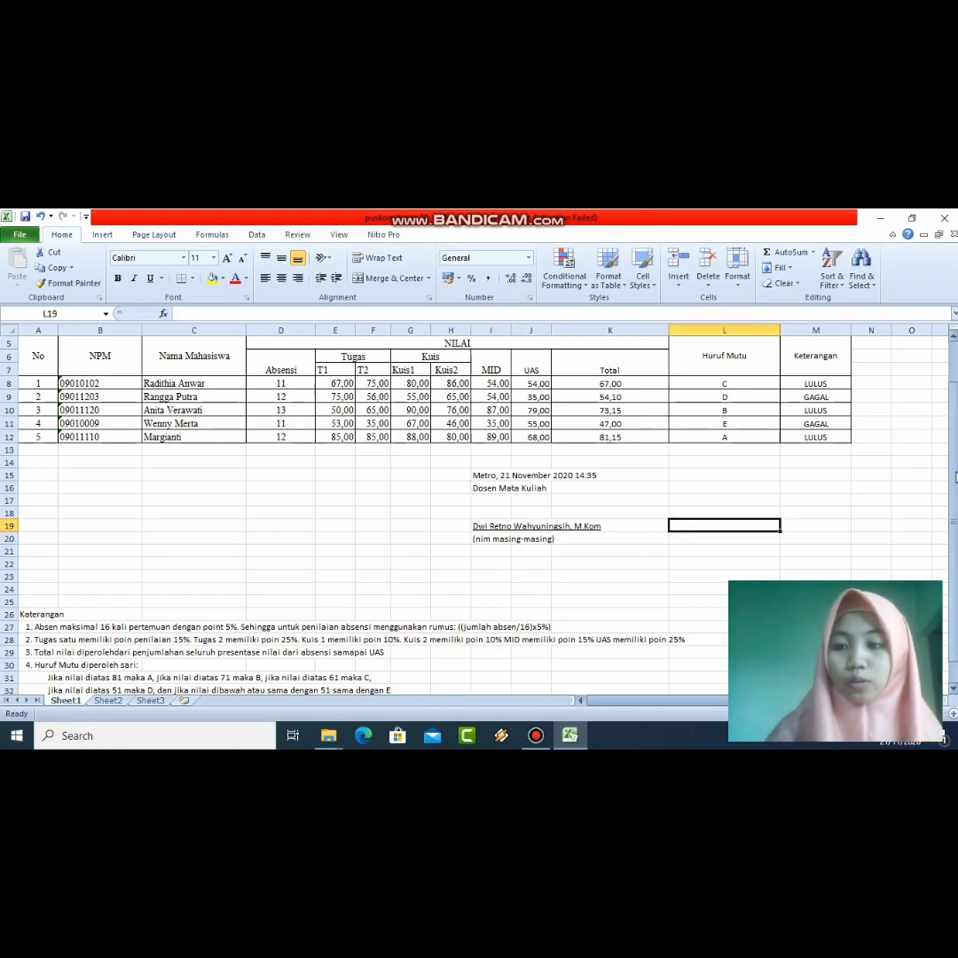
mouse_move(955, 476)
left_mouse_down()
mouse_move(955, 435)
mouse_move(955, 456)
left_mouse_up()
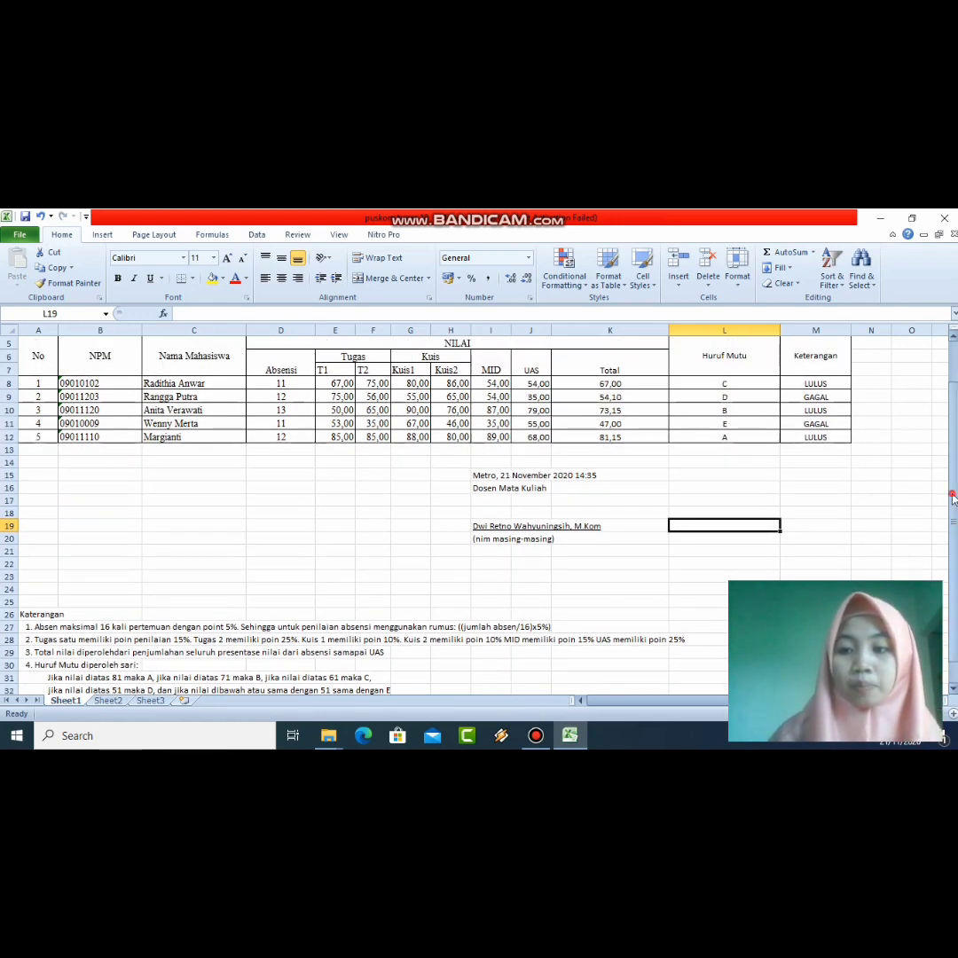
left_click_drag(955, 493, 955, 457)
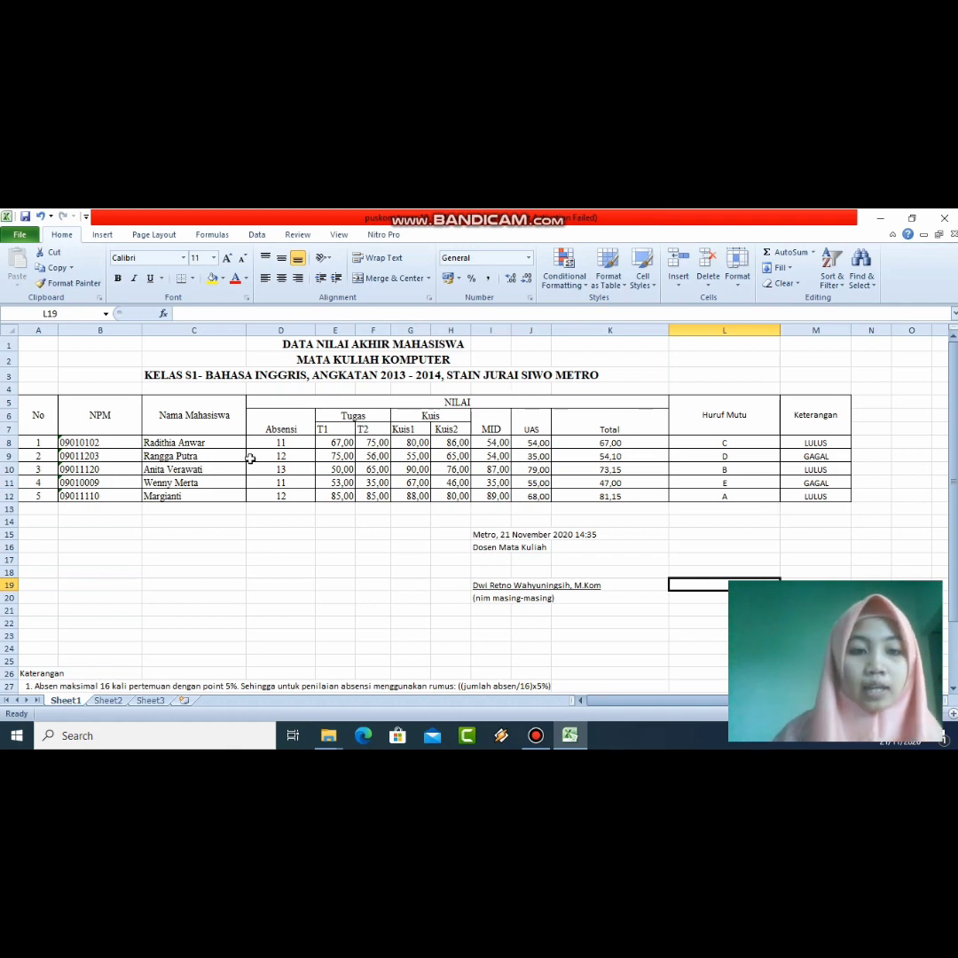
left_click(97, 423)
left_click(115, 443)
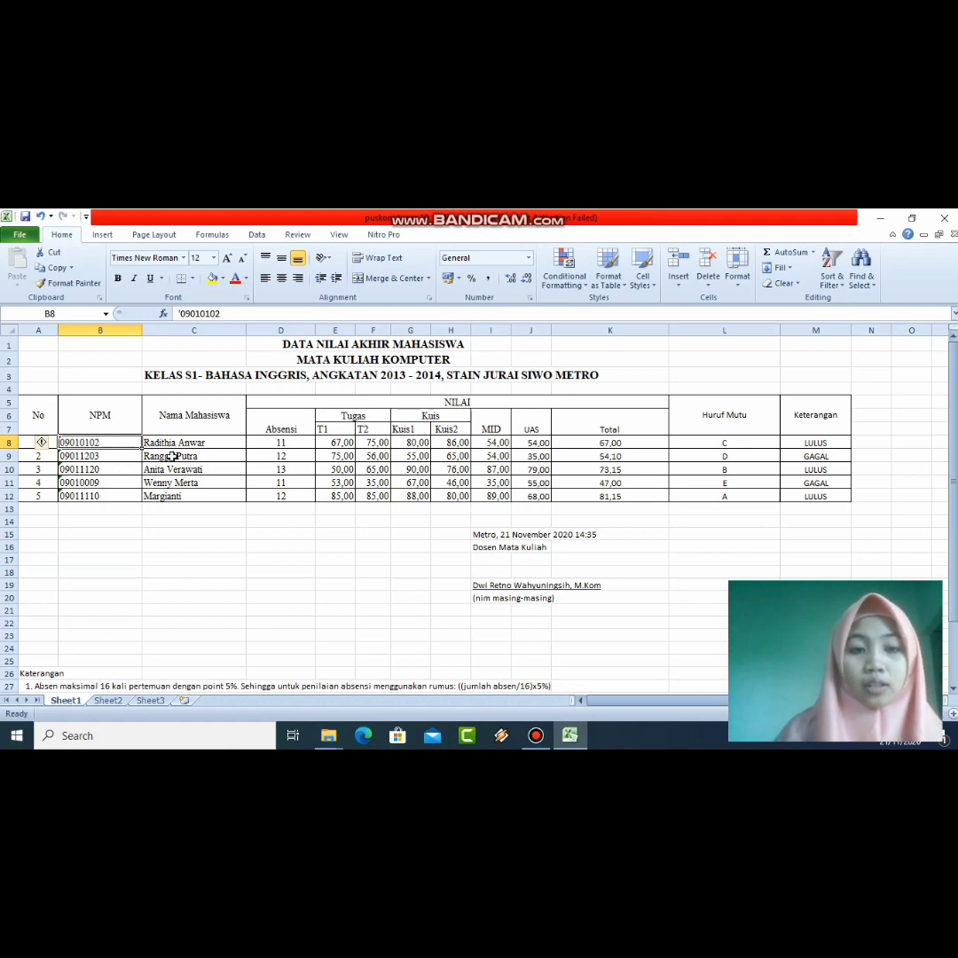
key("Right")
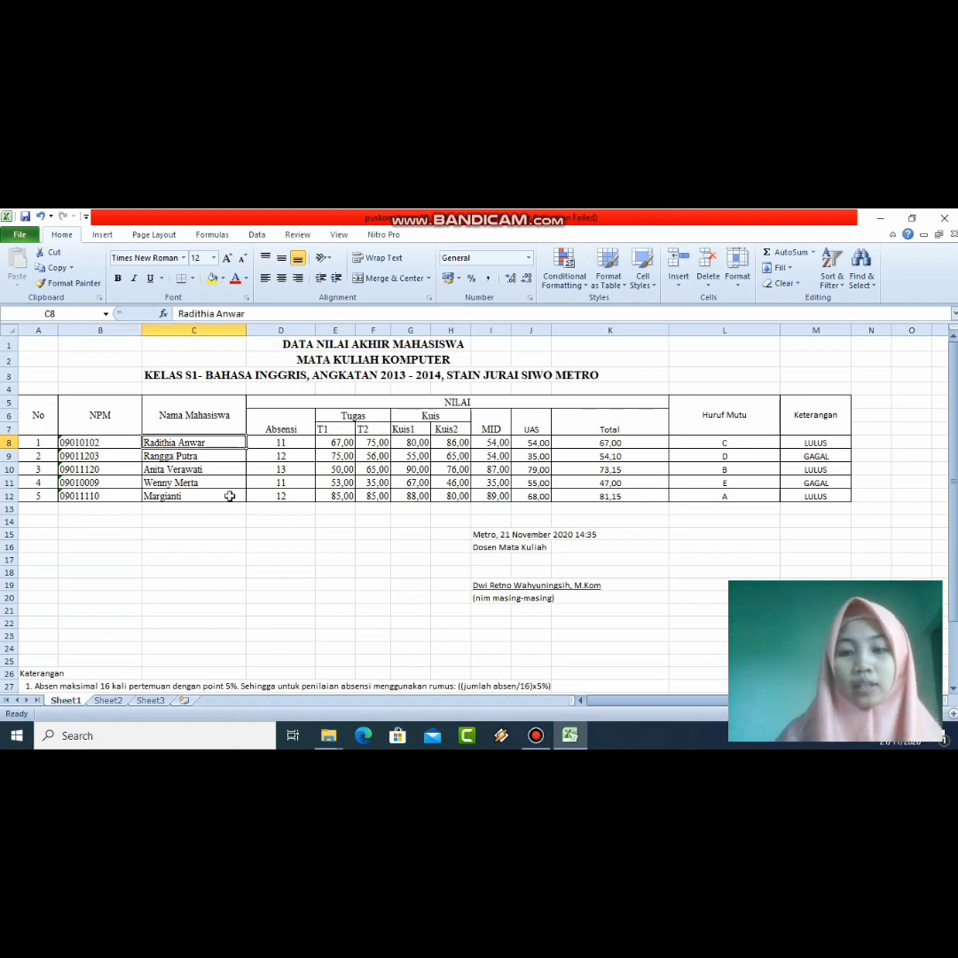